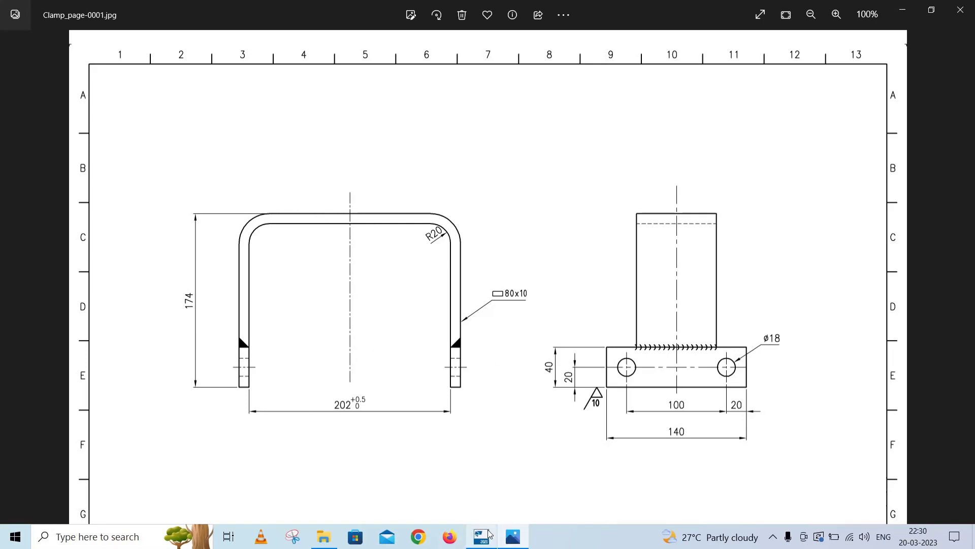
Switch to Tekla Structures, open the GRID @2 view and display it as a flat plane view.
click(485, 536)
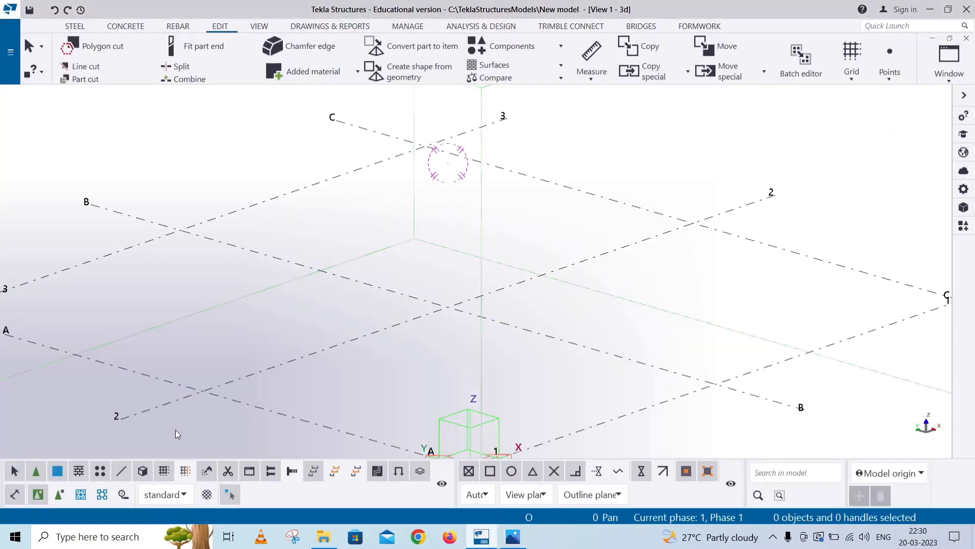
scroll(275, 311, down, 5)
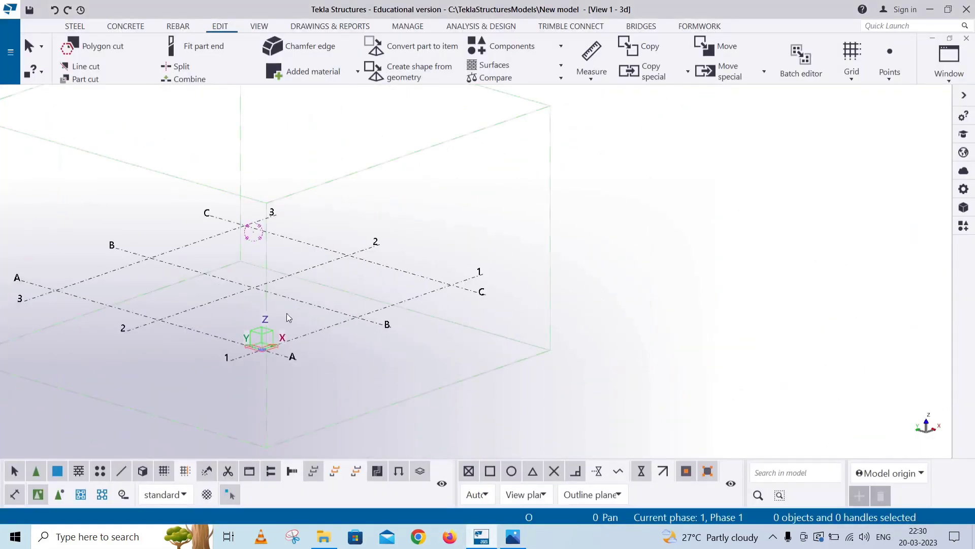
click(948, 60)
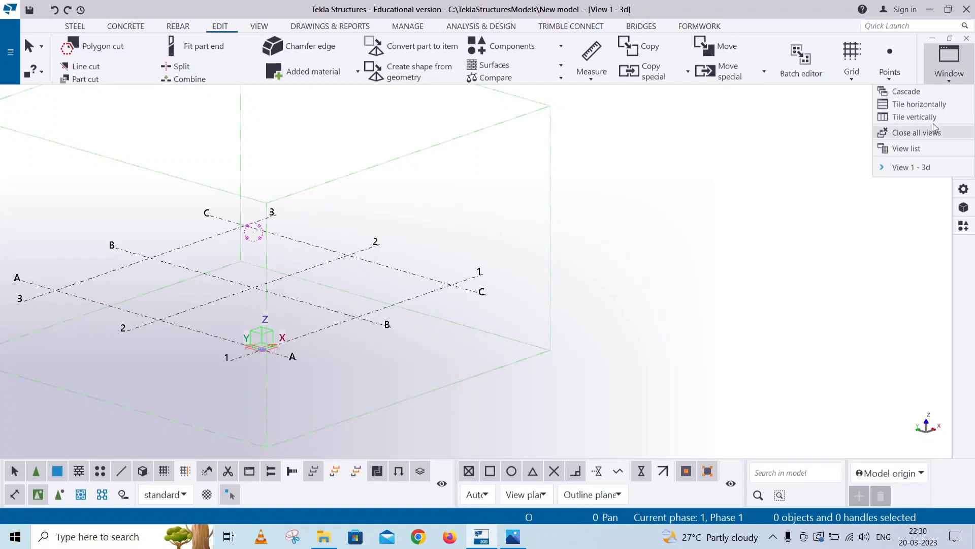
click(920, 152)
click(655, 169)
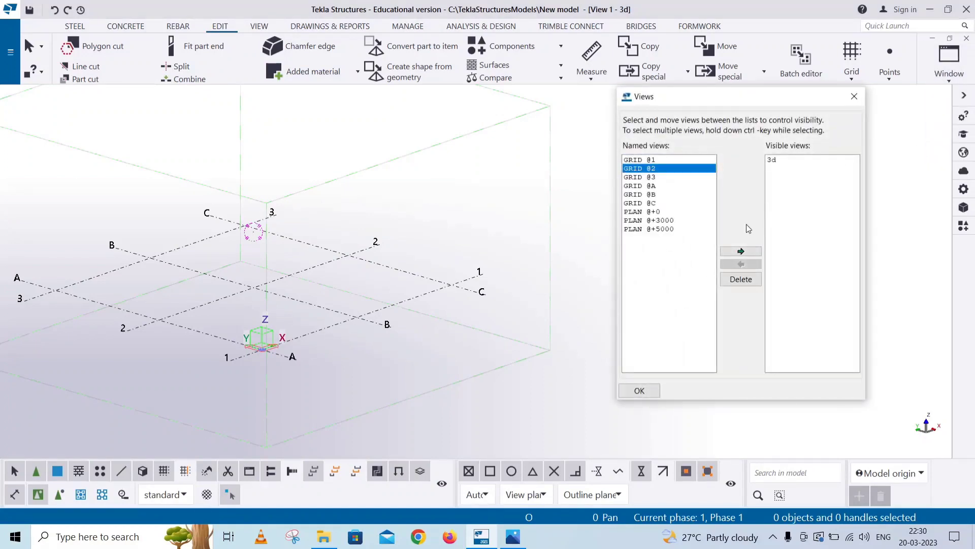
click(741, 251)
click(639, 390)
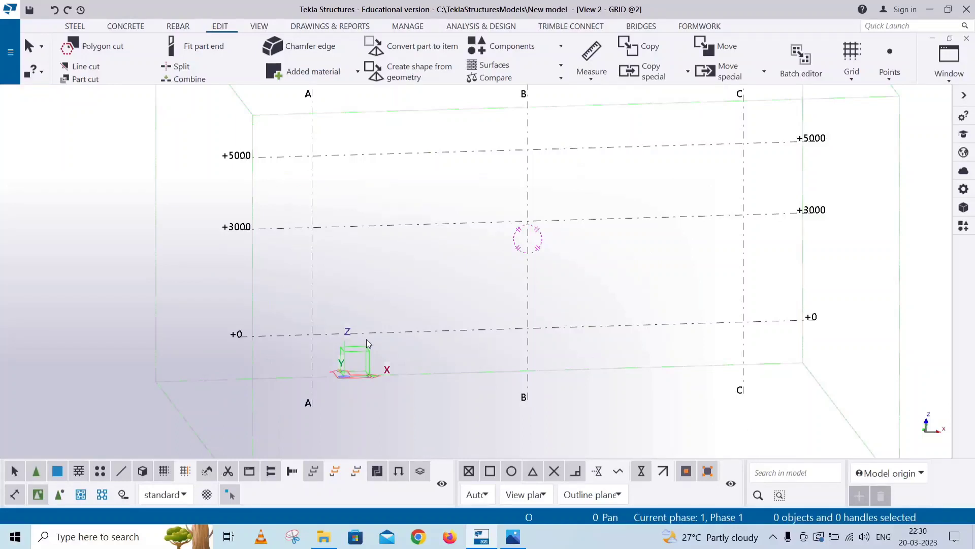
key(ctrl+p)
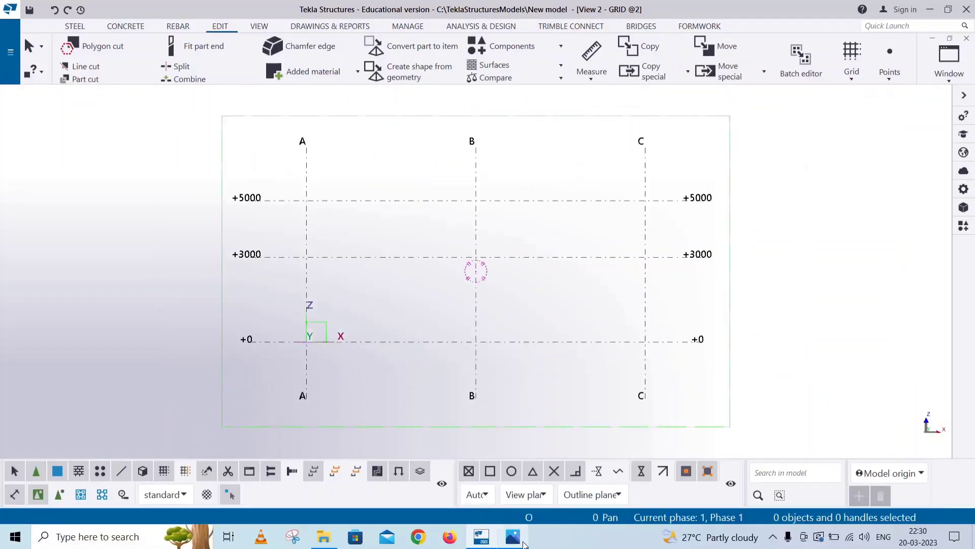
Start a steel polybeam at the intersection of grid B and level +0 with a first segment 134 mm straight up.
key(alt+Tab)
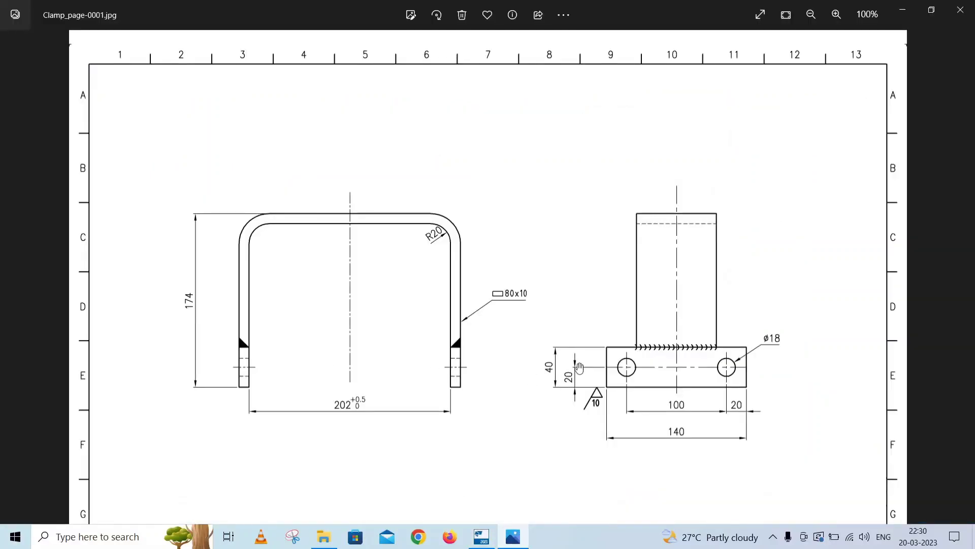
click(482, 536)
scroll(474, 321, up, 3)
middle_drag(484, 321, 384, 277)
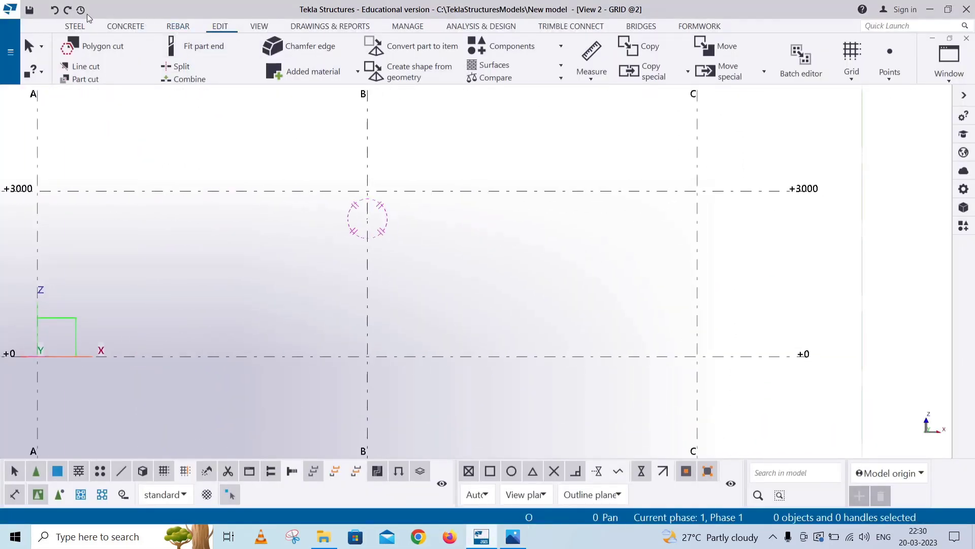
click(75, 26)
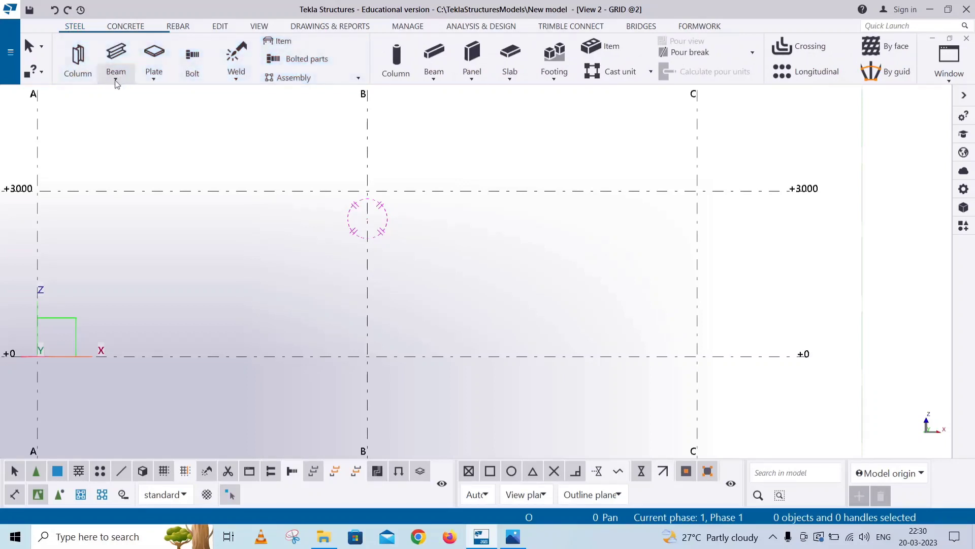
click(117, 80)
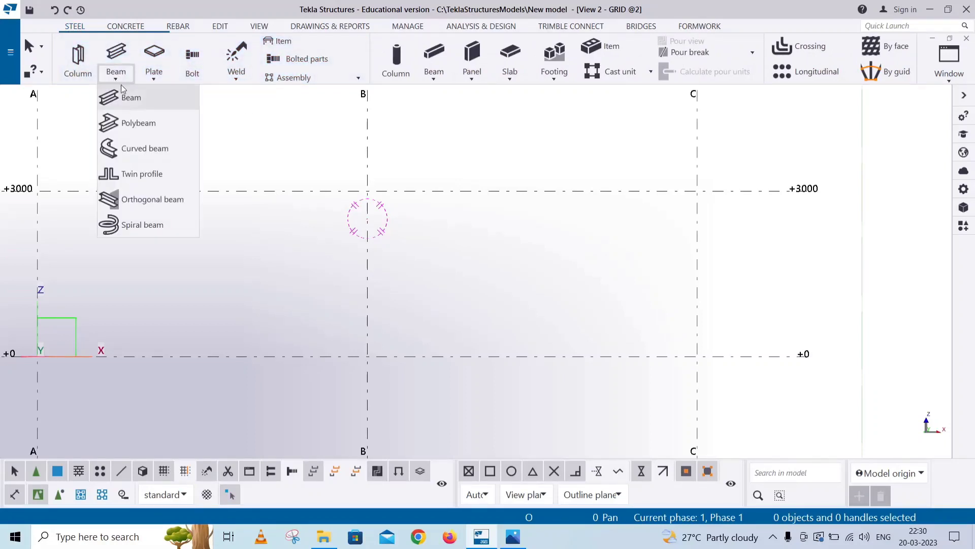
click(133, 125)
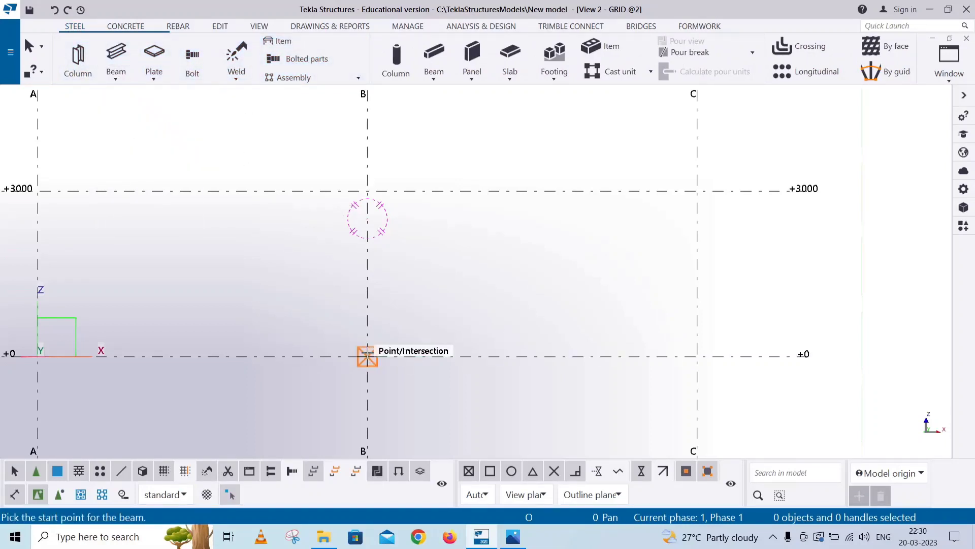
click(368, 355)
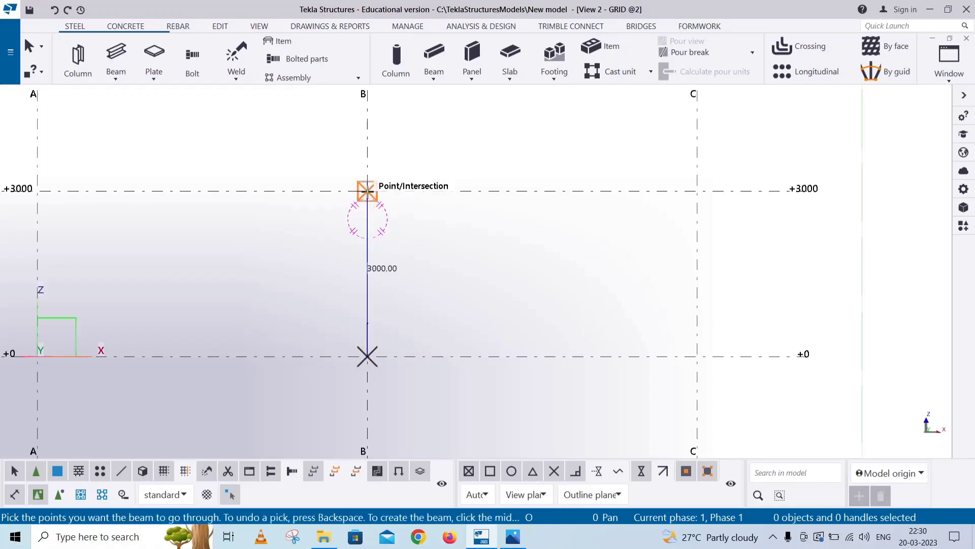
text(134)
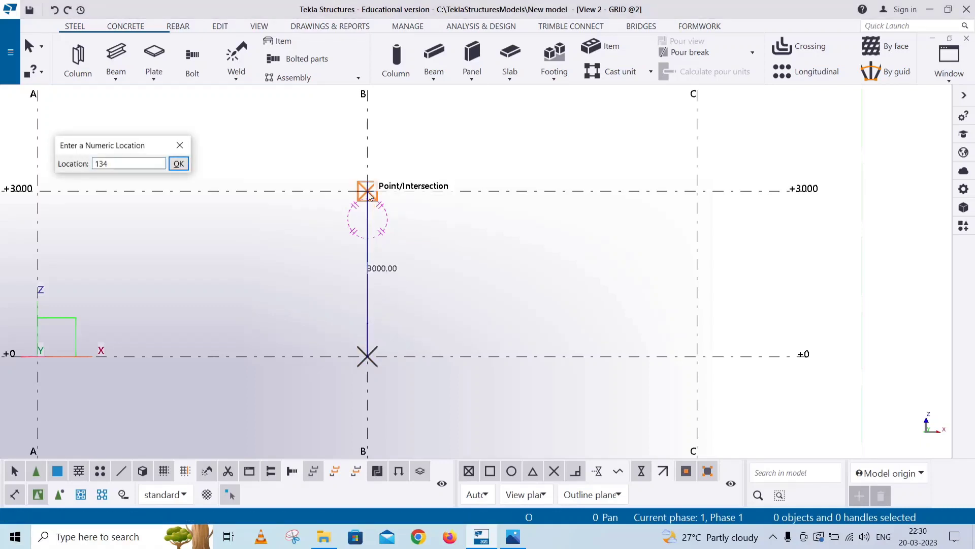
key(Return)
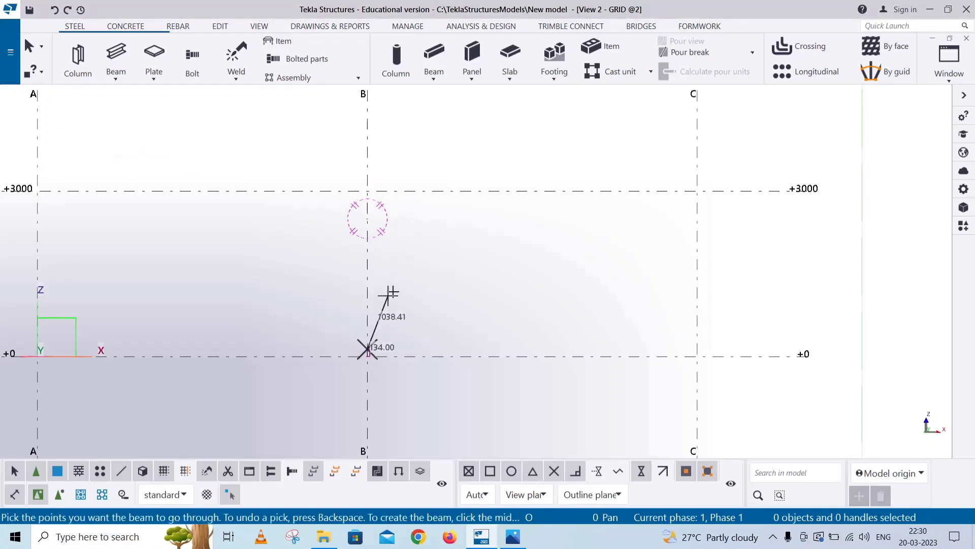
Continue the polybeam 202 mm horizontally towards grid C, bring it perpendicularly down to level +0, and finish it.
scroll(393, 348, up, 4)
scroll(366, 418, up, 1)
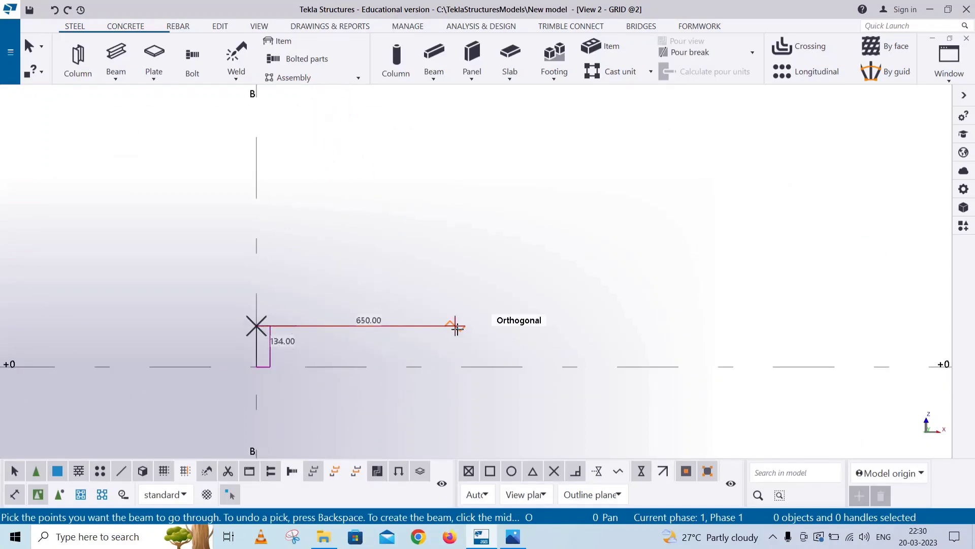
text(202)
key(Return)
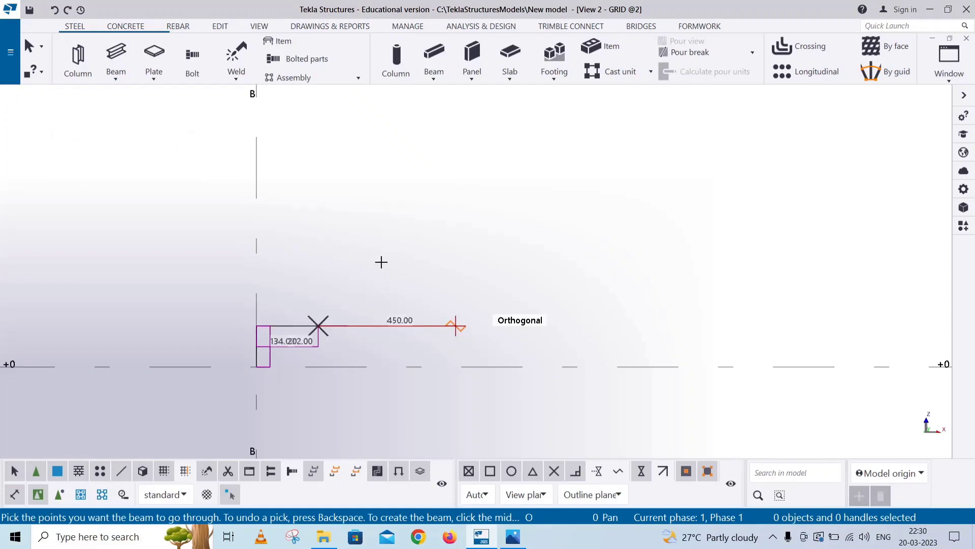
scroll(351, 335, up, 3)
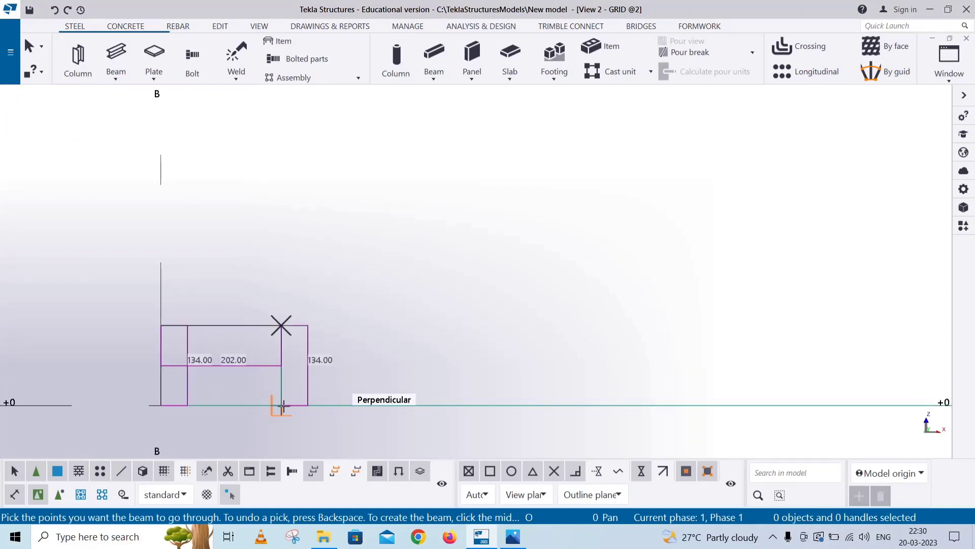
click(281, 405)
middle_click(417, 255)
right_click(323, 212)
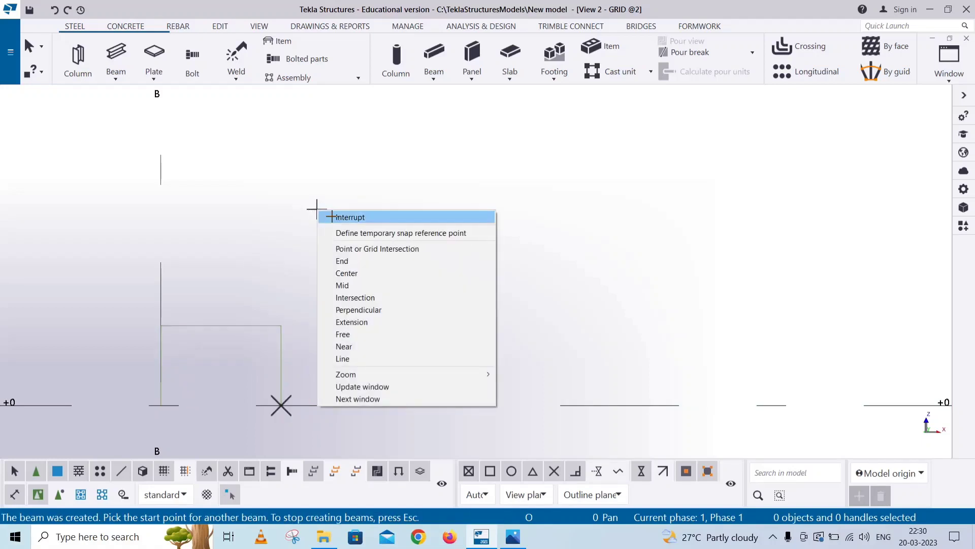
click(338, 216)
Set the polybeam's at-depth position to Front and apply the change.
middle_drag(250, 316, 273, 291)
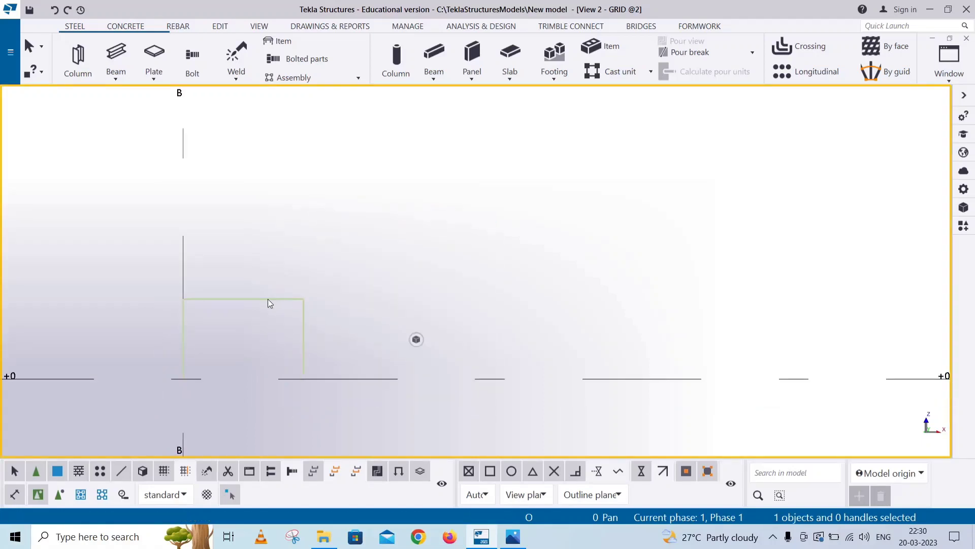
double_click(267, 299)
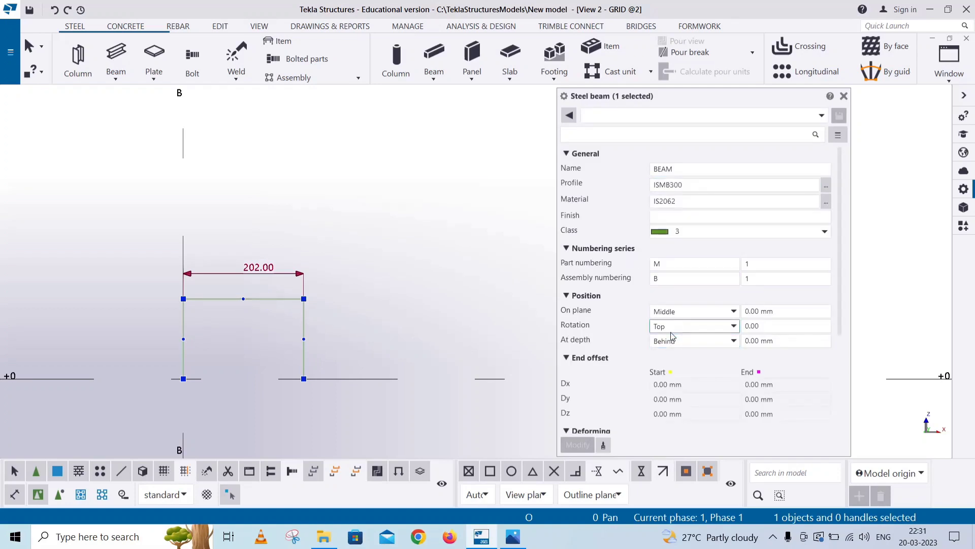
click(678, 341)
click(666, 367)
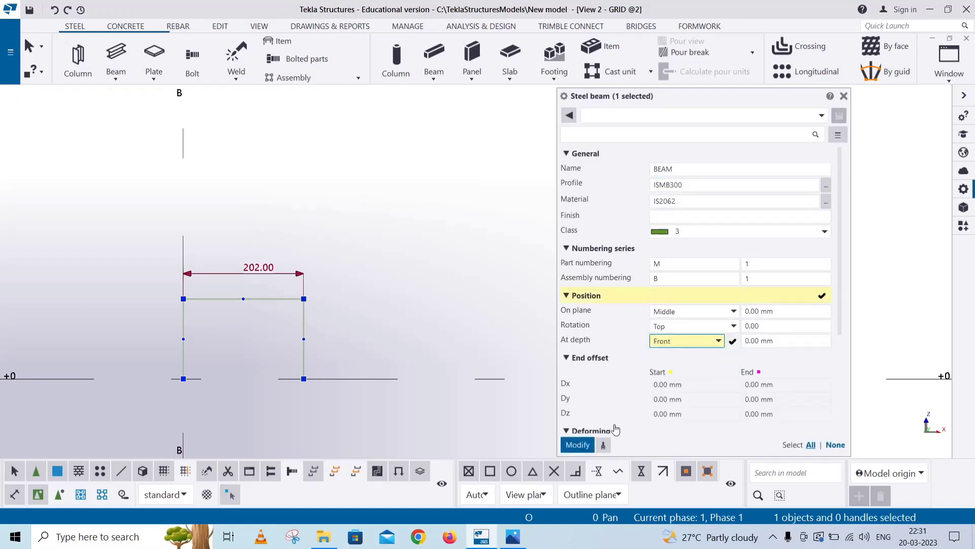
click(577, 444)
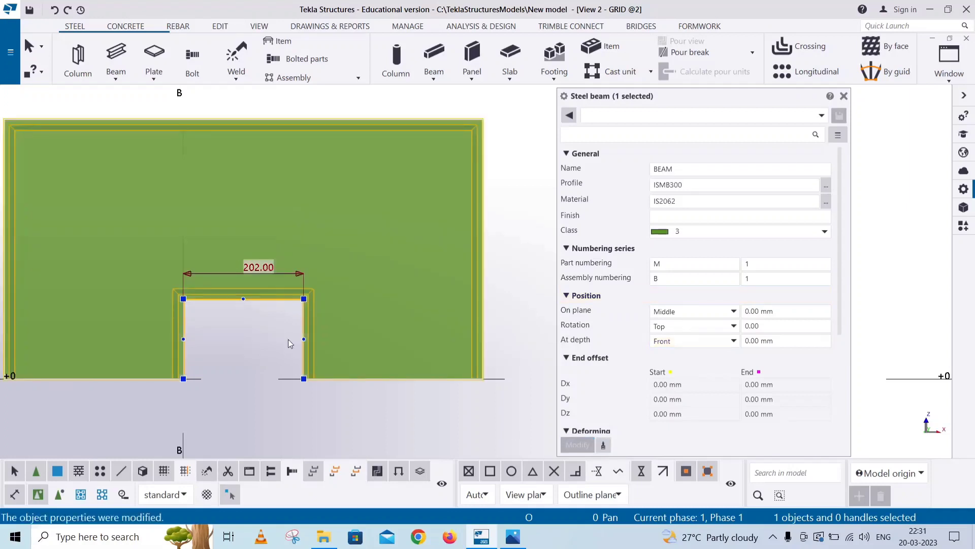
Replace the polybeam's profile with the plate profile PLT200*20 from the profile catalog and apply it.
scroll(334, 291, down, 2)
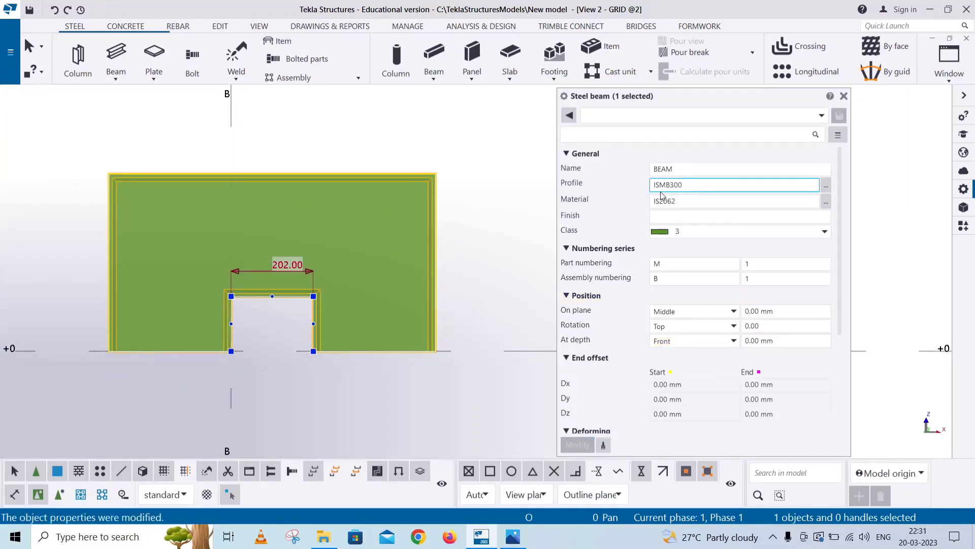
click(825, 187)
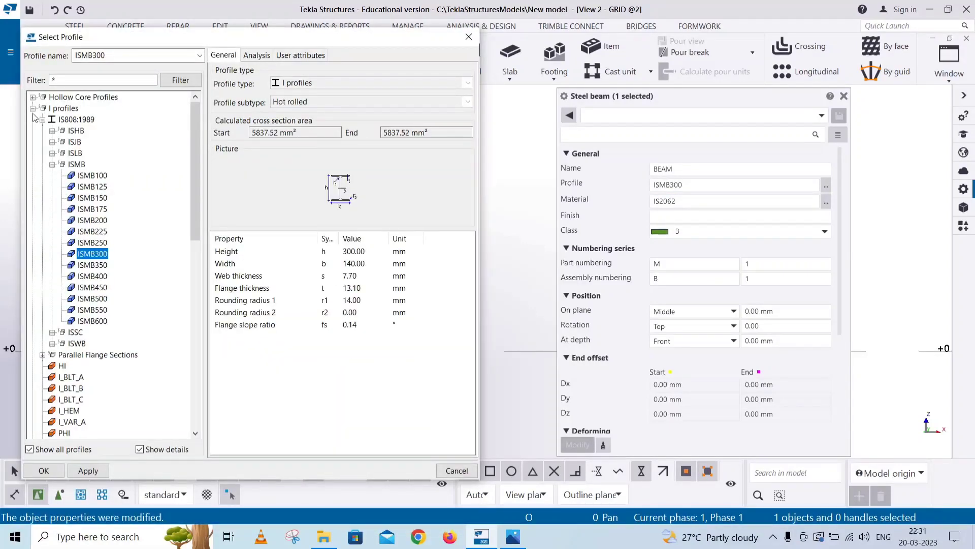
click(33, 109)
click(33, 153)
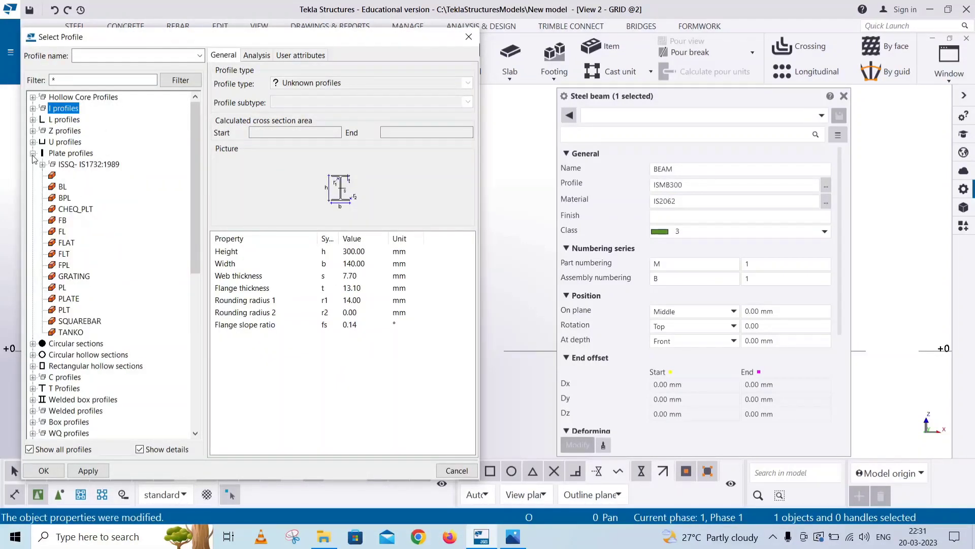
double_click(63, 309)
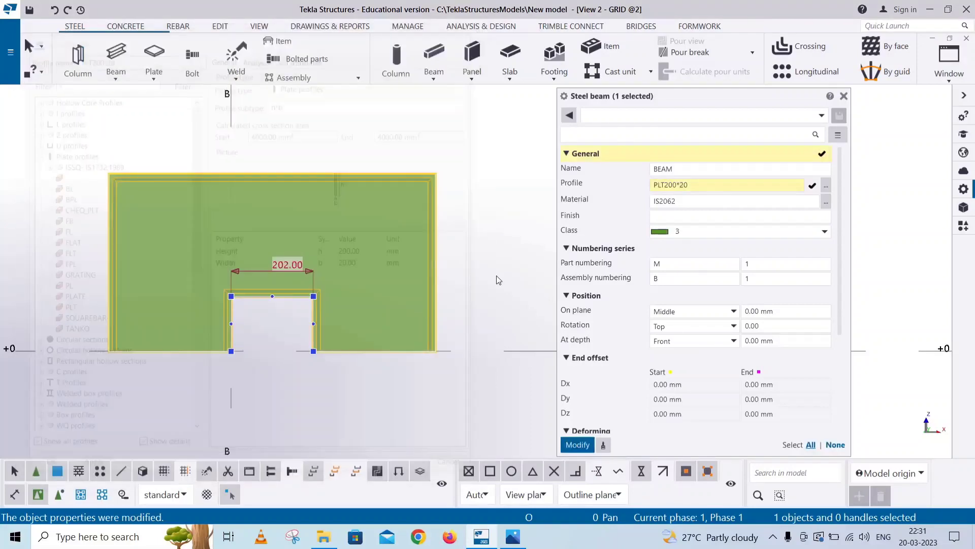
click(569, 446)
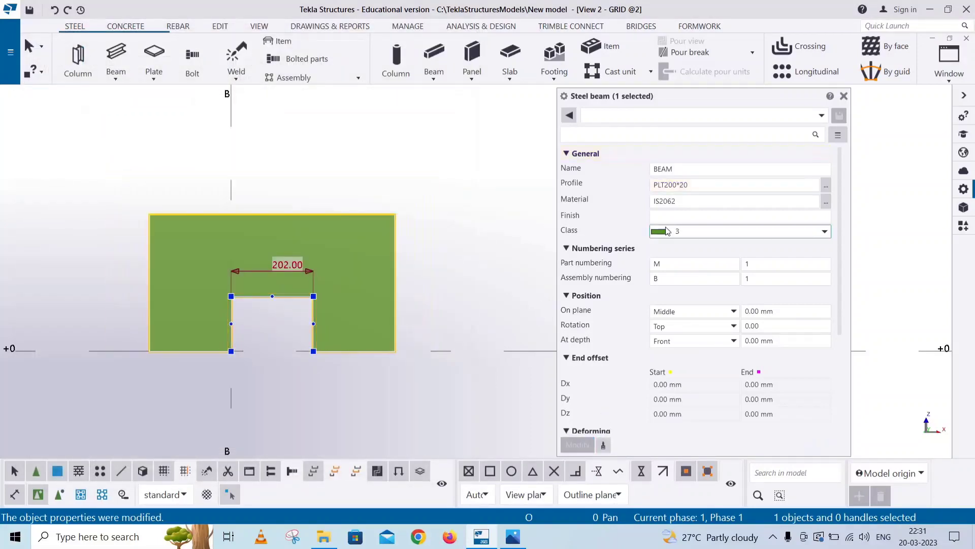
Reduce the plate thickness by setting the polybeam's profile to PLT200*10 and apply it.
click(686, 185)
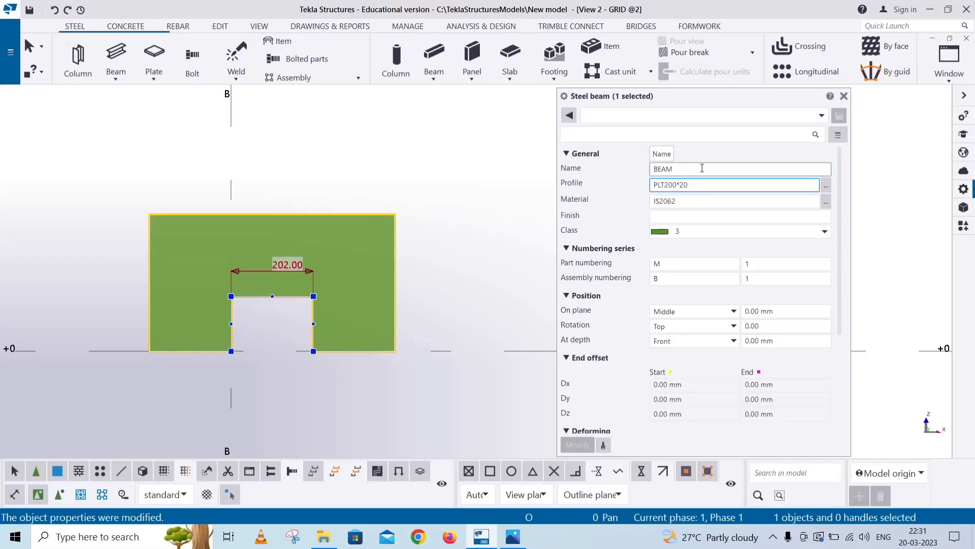
key(BackSpace)
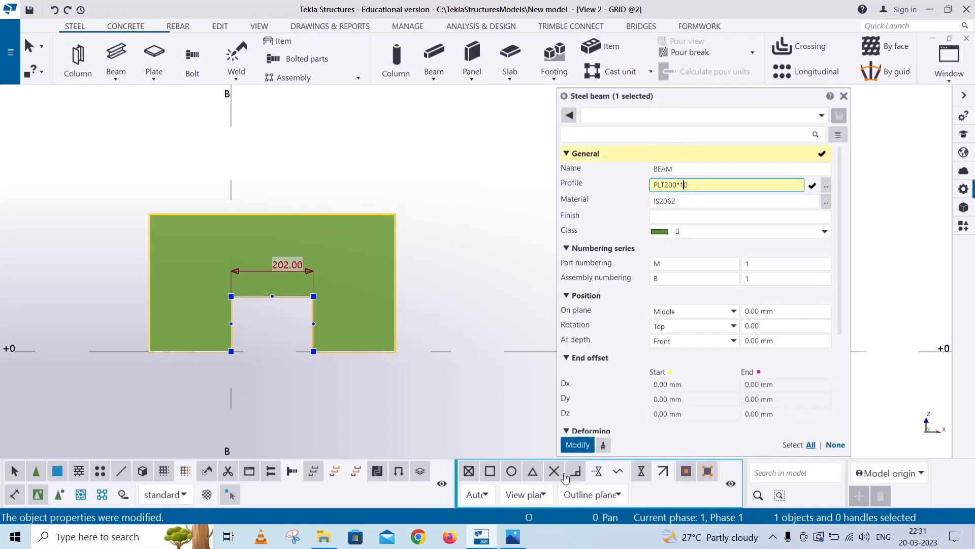
click(577, 445)
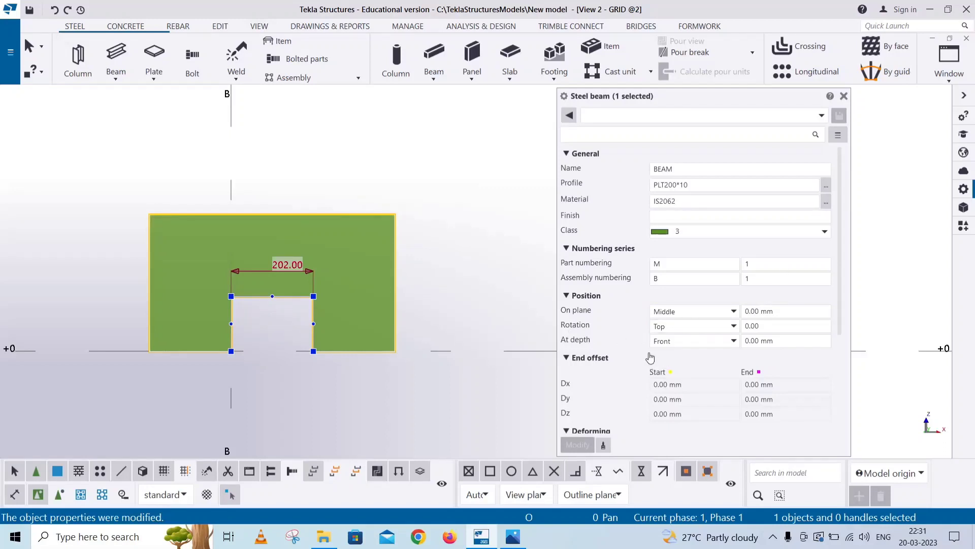
Bring up the 3D view and set the polybeam's rotation to Front so the plate bends around the path.
click(958, 81)
click(912, 167)
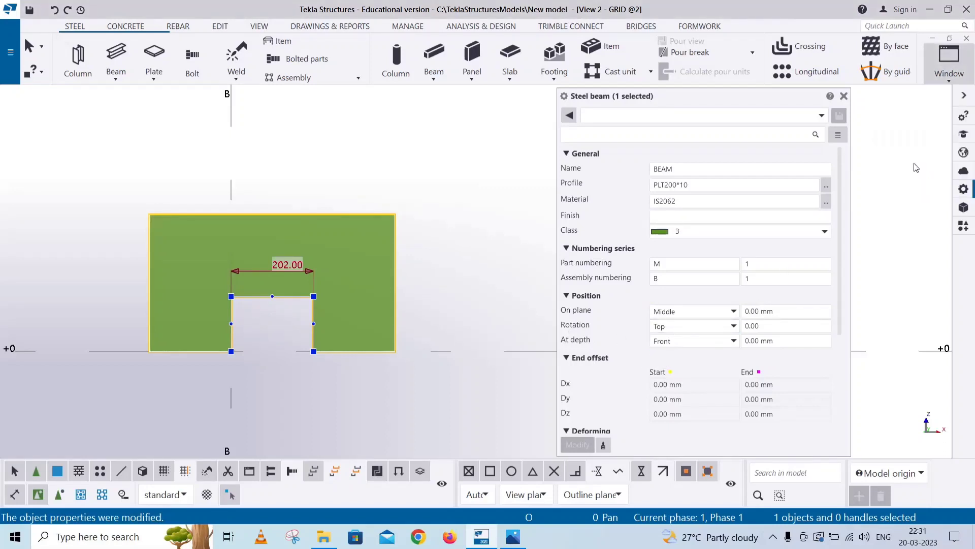
scroll(233, 308, up, 8)
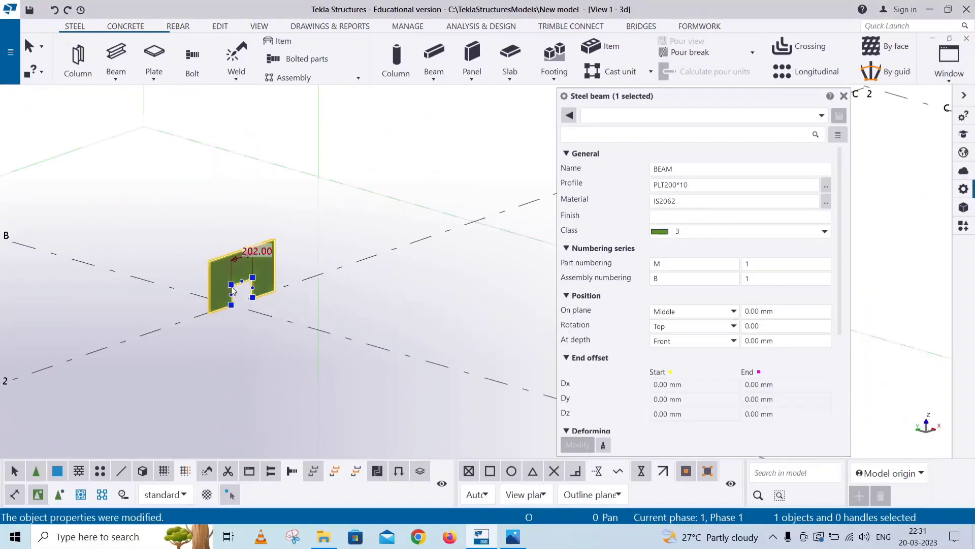
click(681, 328)
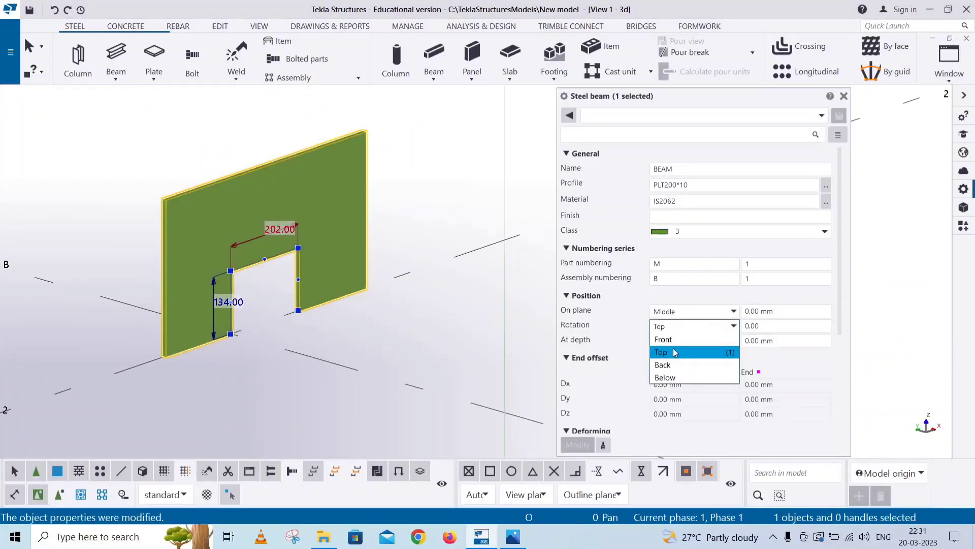
click(675, 352)
click(681, 327)
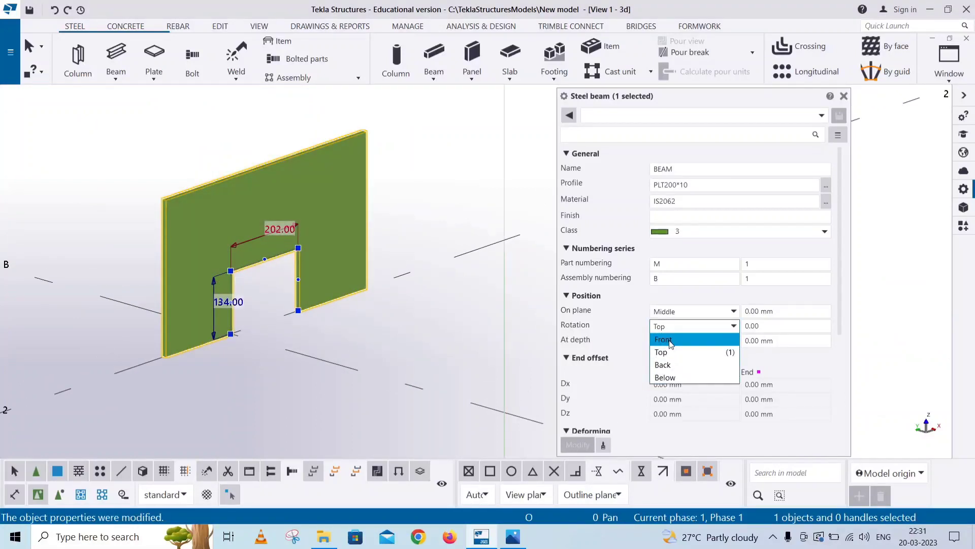
click(664, 340)
click(577, 445)
click(306, 309)
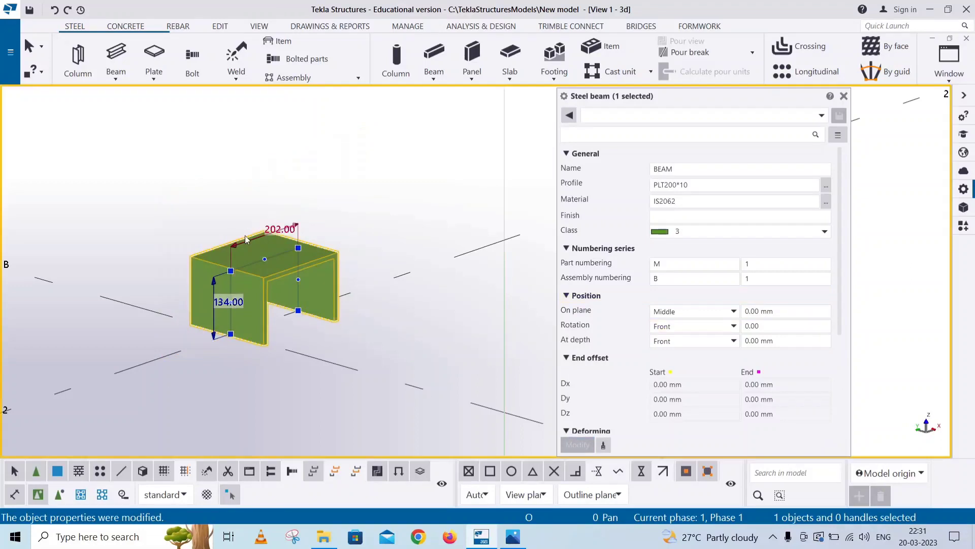
Check the plate size on the reference drawing and set the polybeam's profile to PLT80*10, applying the change.
click(271, 311)
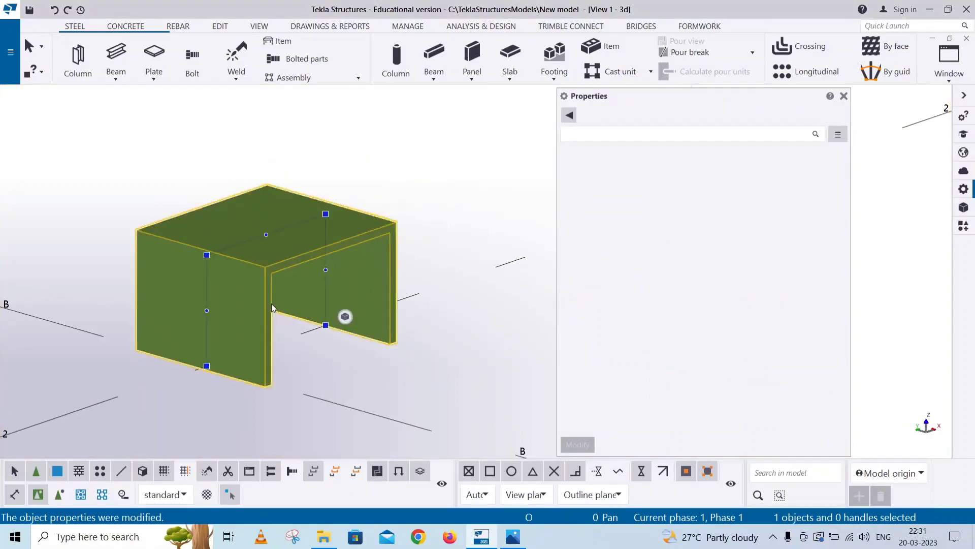
scroll(299, 240, up, 2)
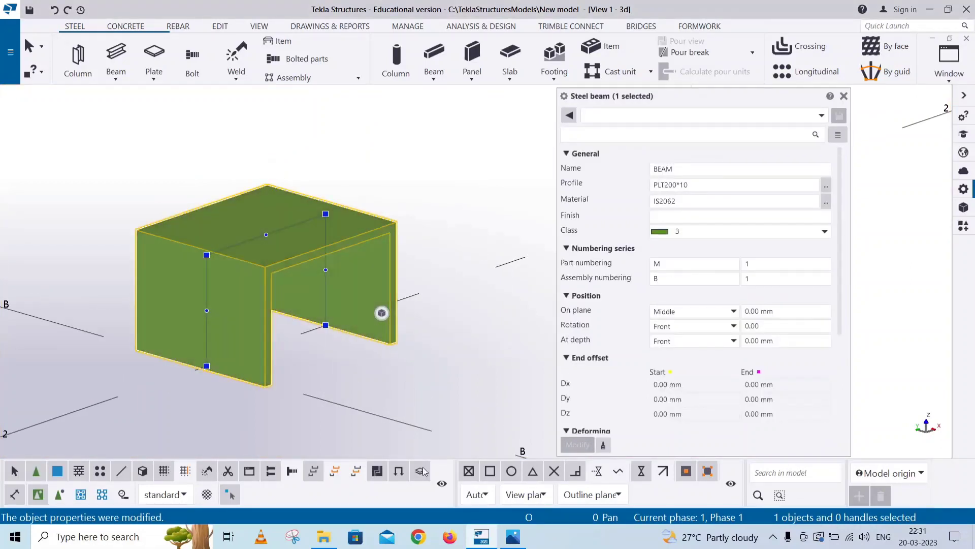
click(513, 536)
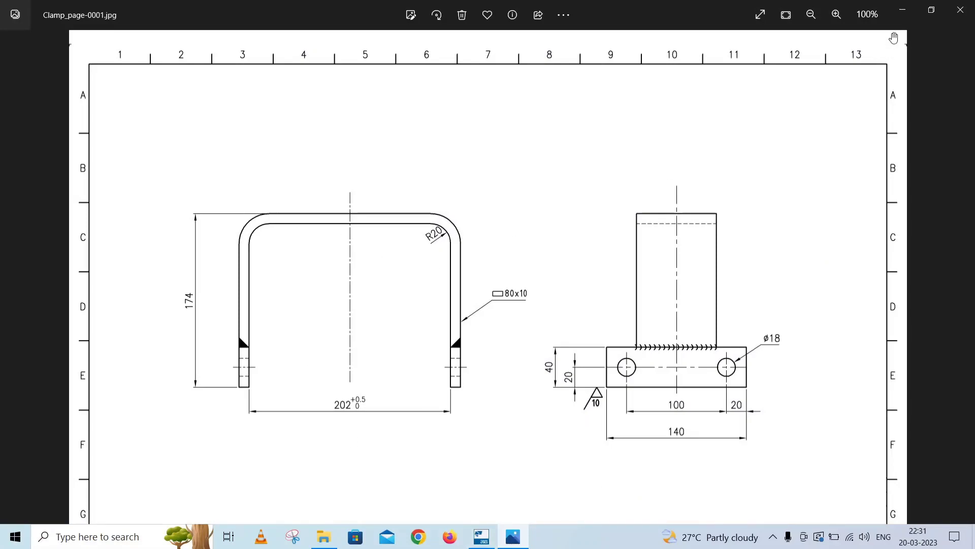
click(902, 11)
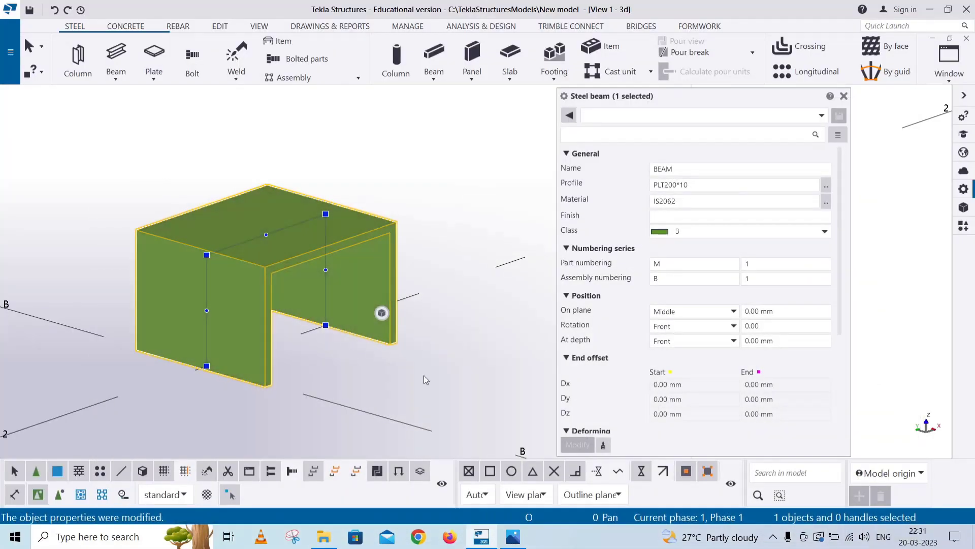
click(672, 187)
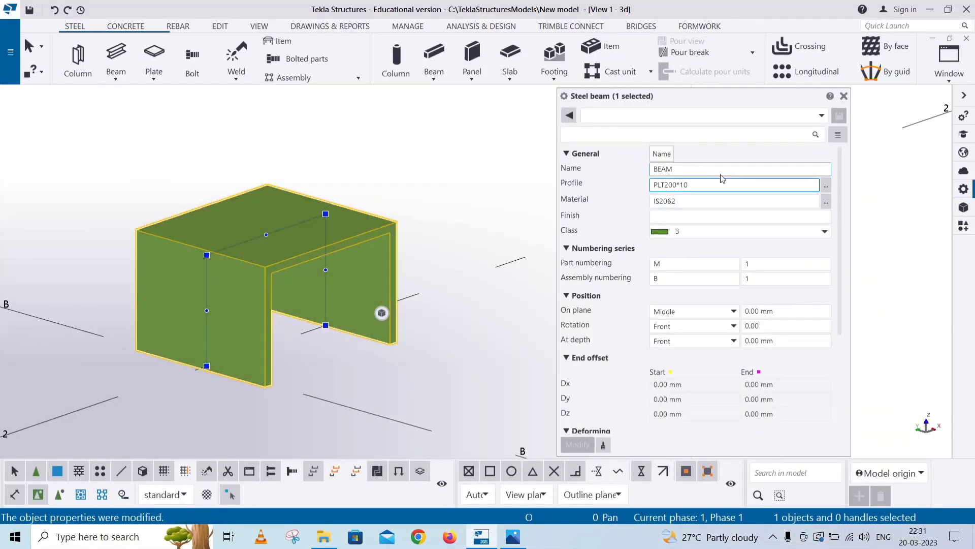
key(BackSpace)
key(BackSpace)
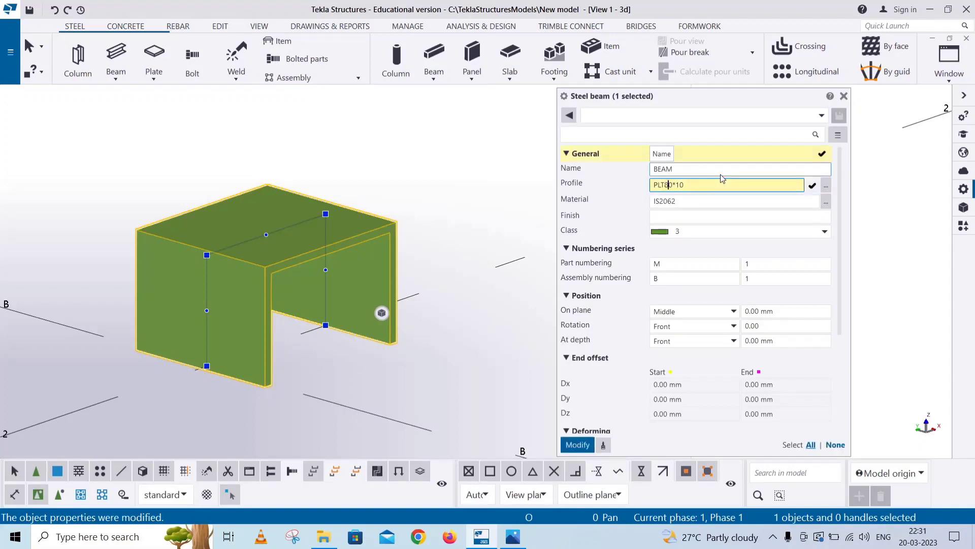
text(8)
click(577, 444)
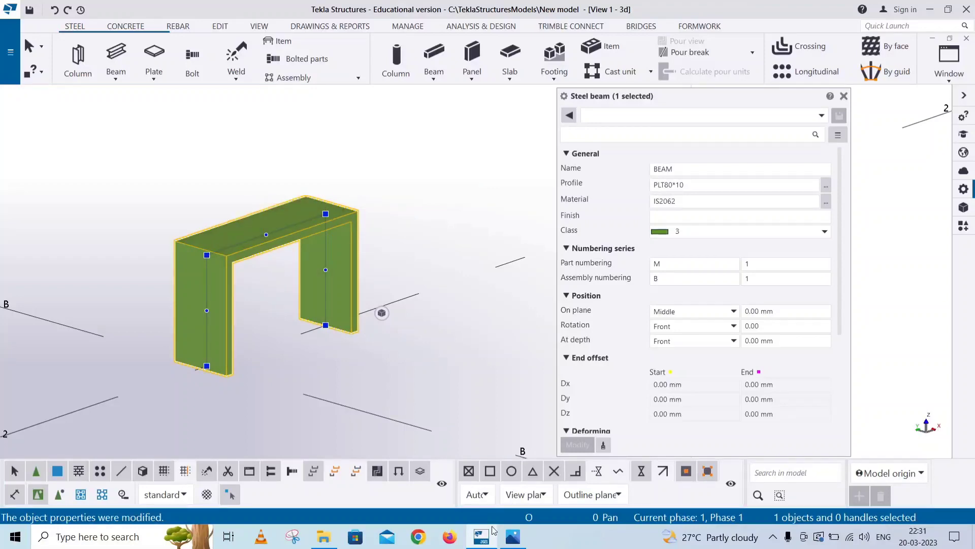
Consult the clamp's reference drawing again and switch to the GRID @2 view of the polybeam.
click(513, 536)
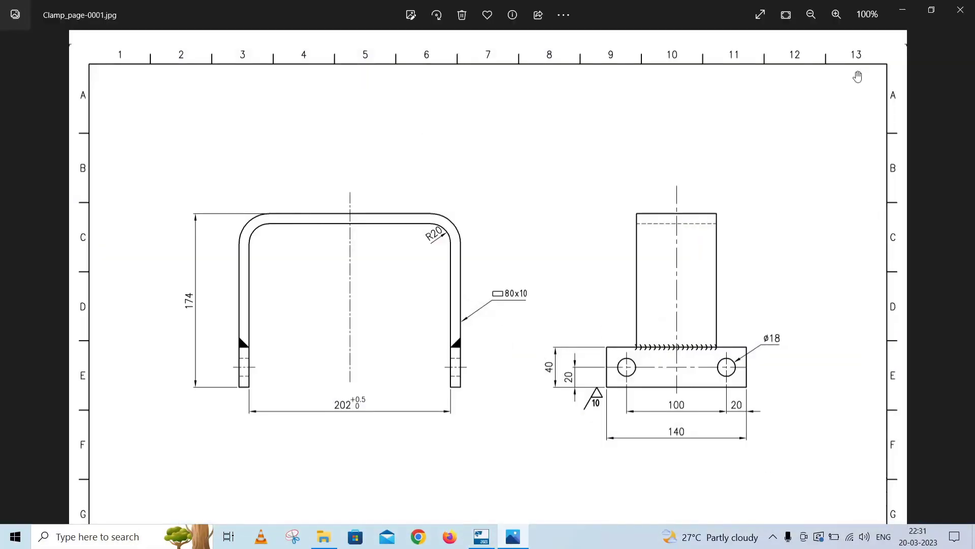
click(903, 9)
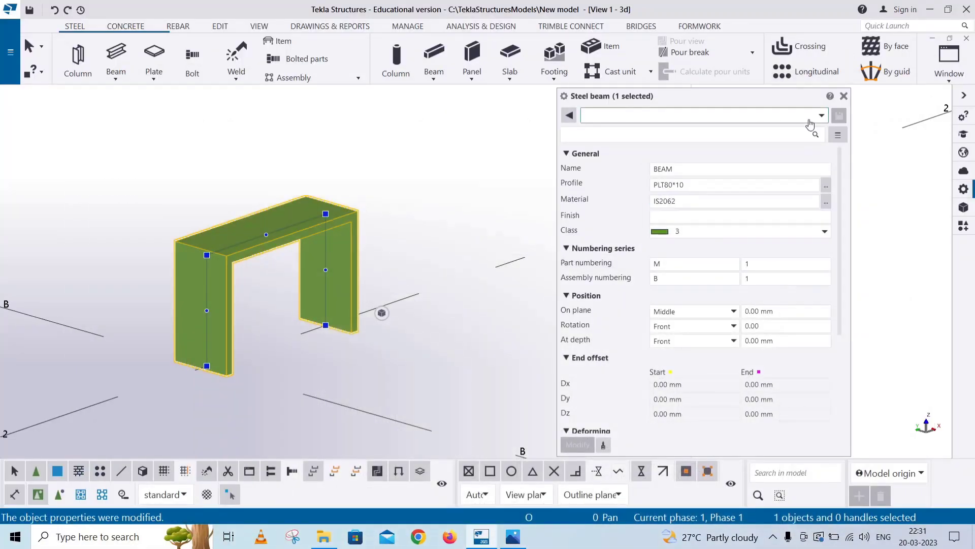
click(843, 96)
click(937, 73)
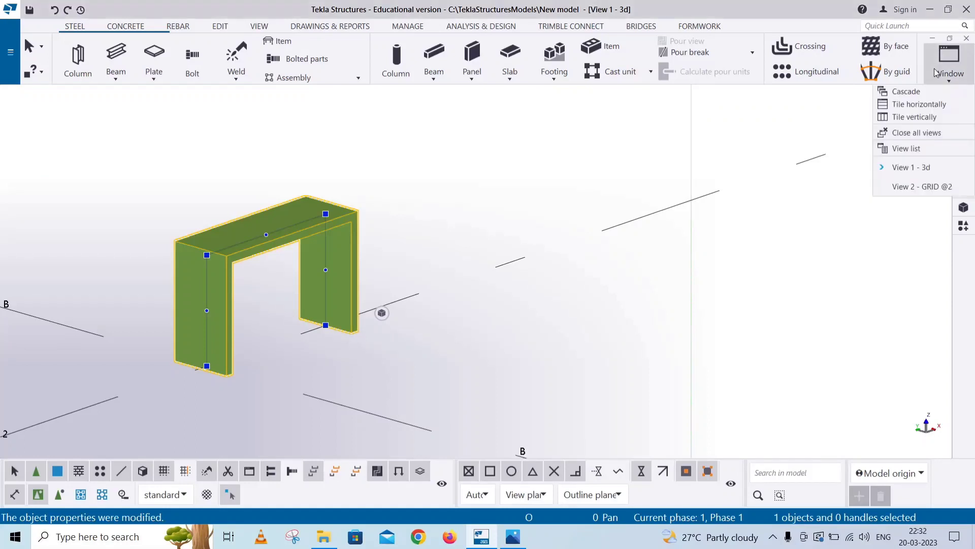
click(930, 186)
scroll(229, 323, up, 3)
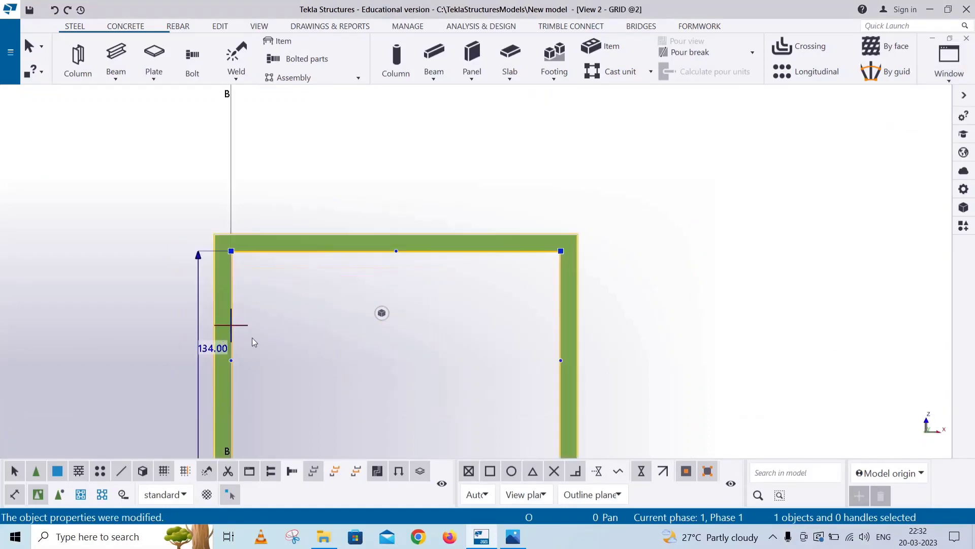
middle_drag(252, 338, 252, 245)
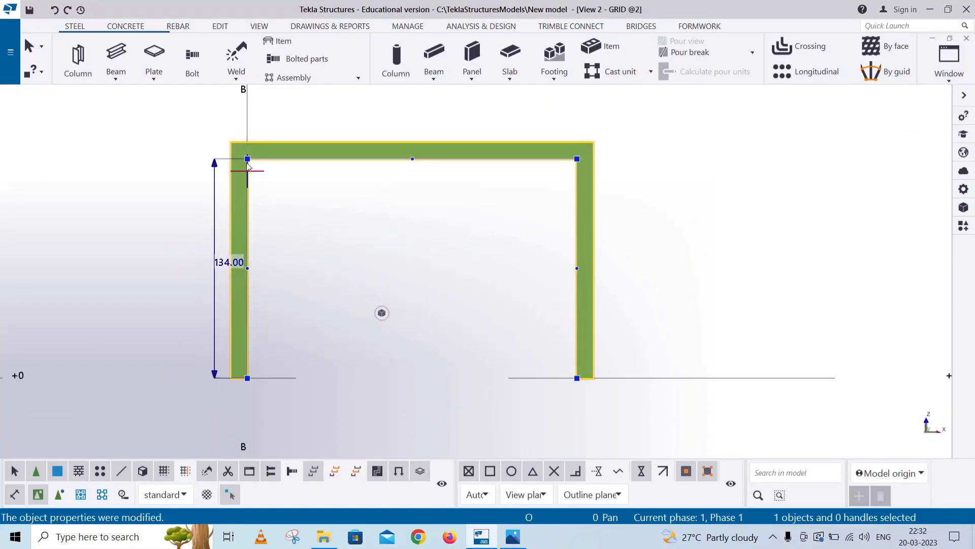
Measure the horizontal distance between the inner faces of the polybeam's two legs at their lower ends.
mouse_move(249, 162)
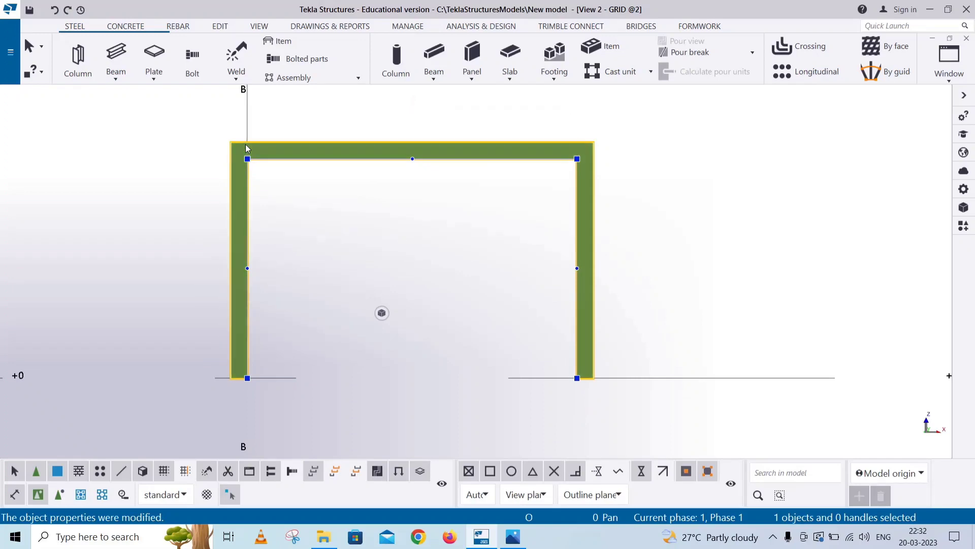
key(v)
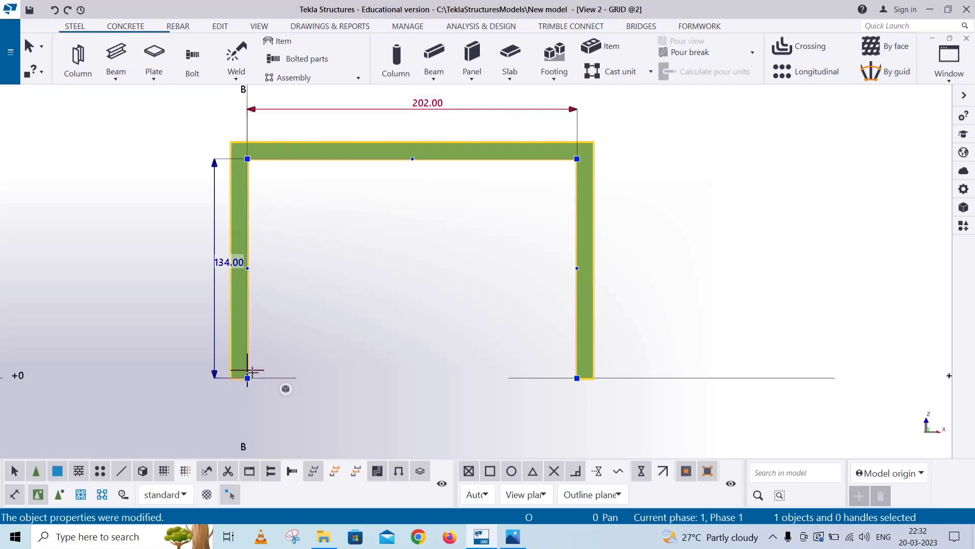
key(ctrl+c)
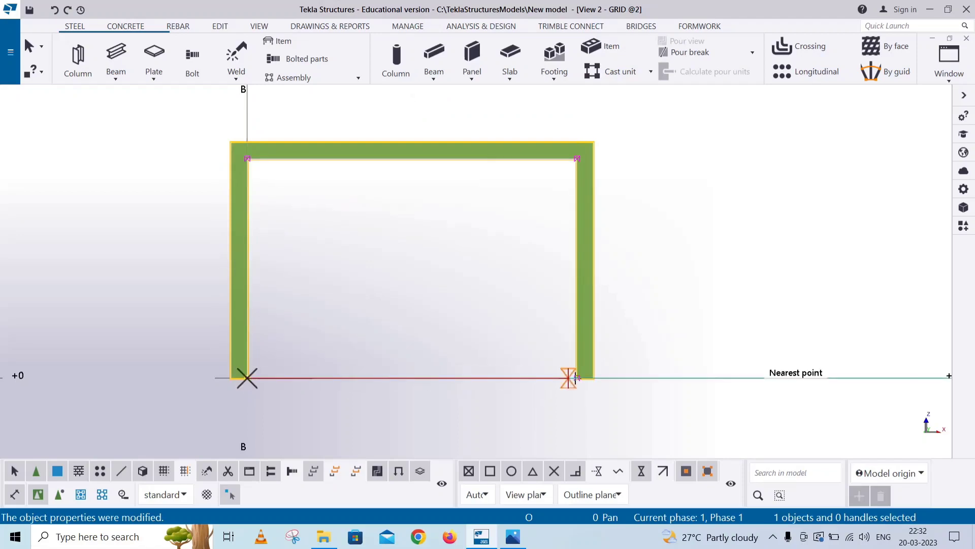
click(537, 420)
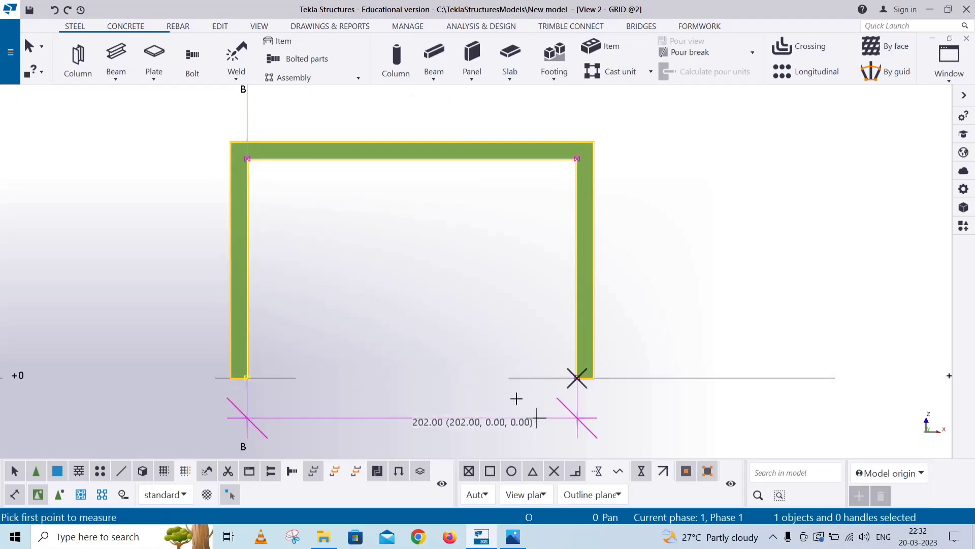
right_click(376, 206)
click(389, 211)
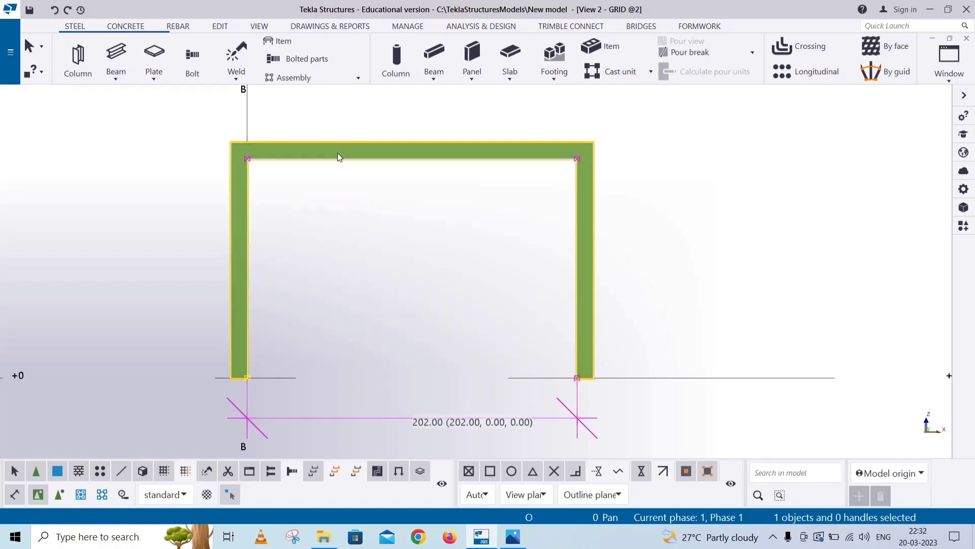
Set the polybeam's at-depth position to Behind and apply it so the plate lies inside the path.
double_click(337, 154)
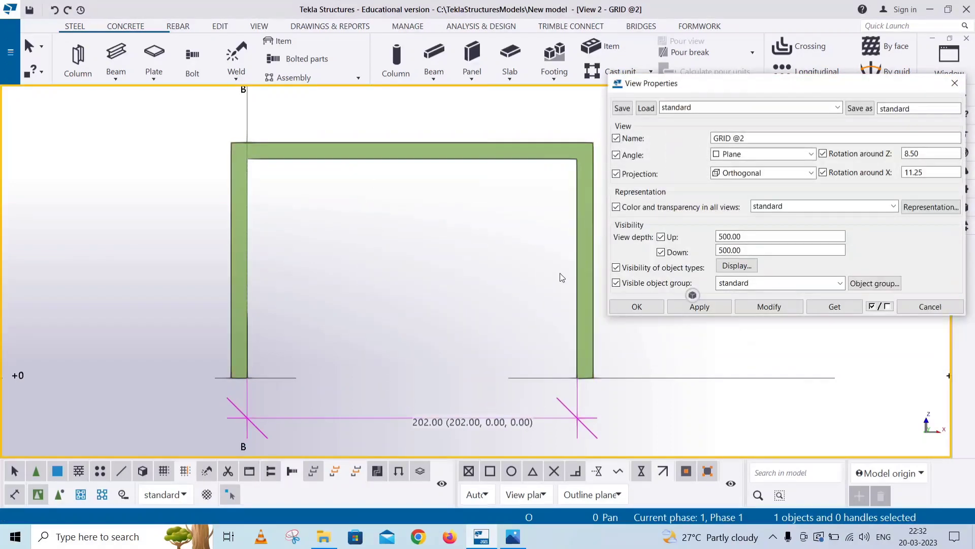
click(955, 83)
click(964, 190)
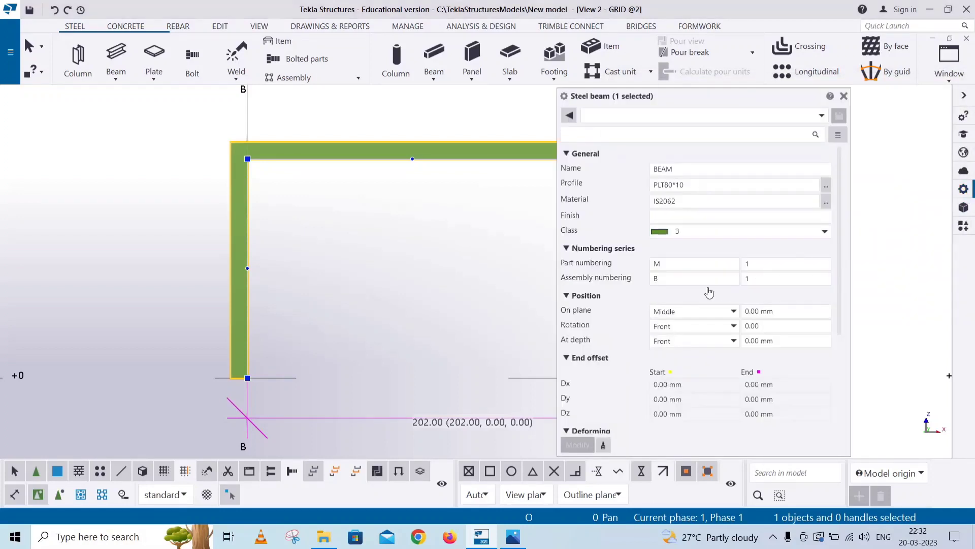
click(674, 344)
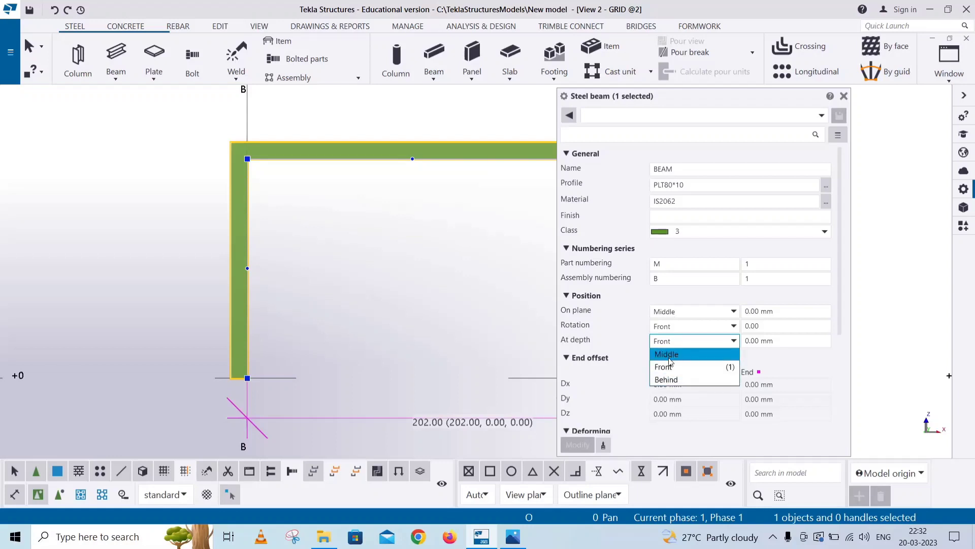
click(674, 364)
click(688, 341)
click(671, 377)
click(578, 445)
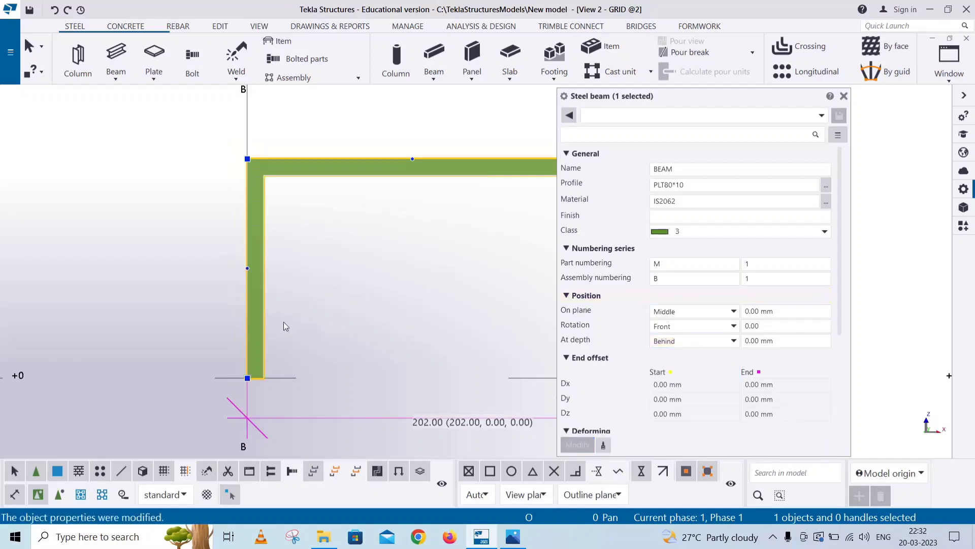
scroll(193, 236, down, 1)
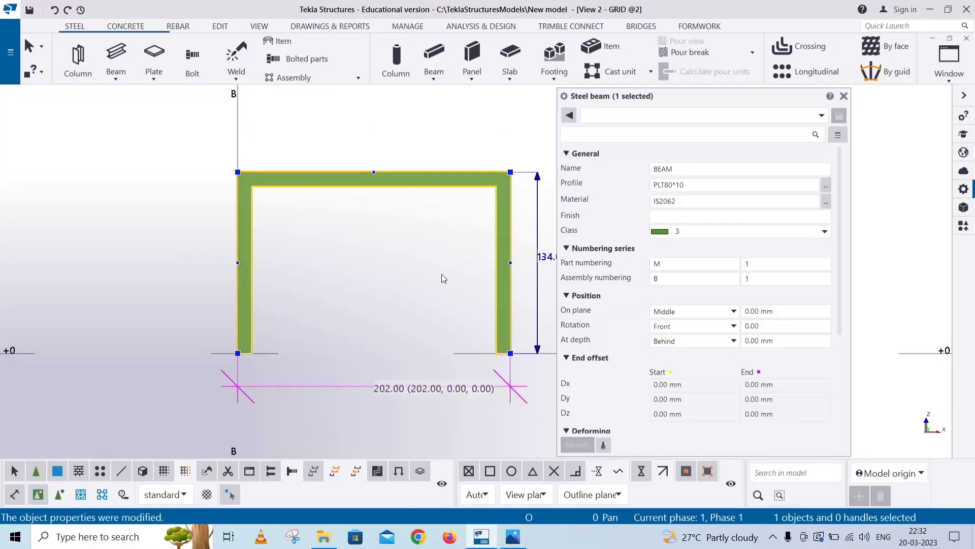
middle_drag(456, 196, 396, 169)
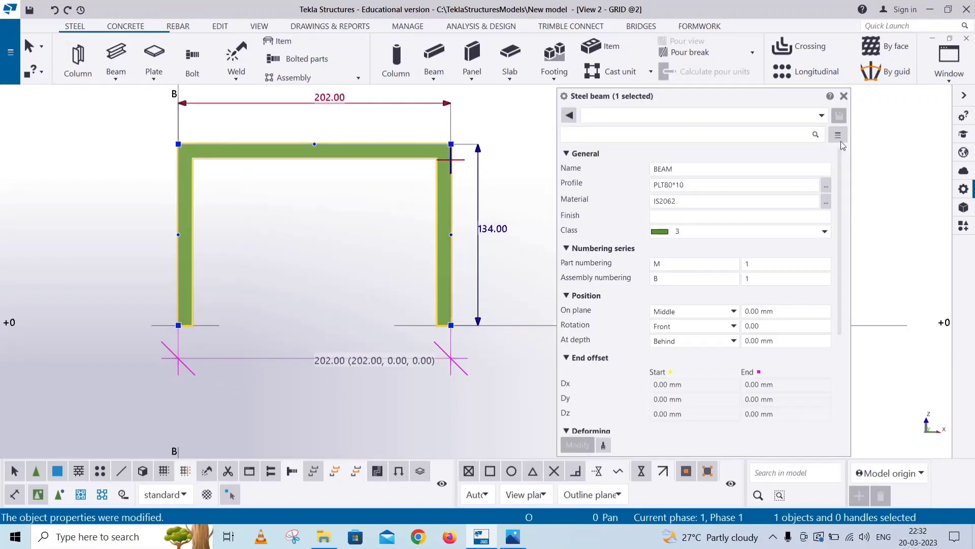
click(844, 95)
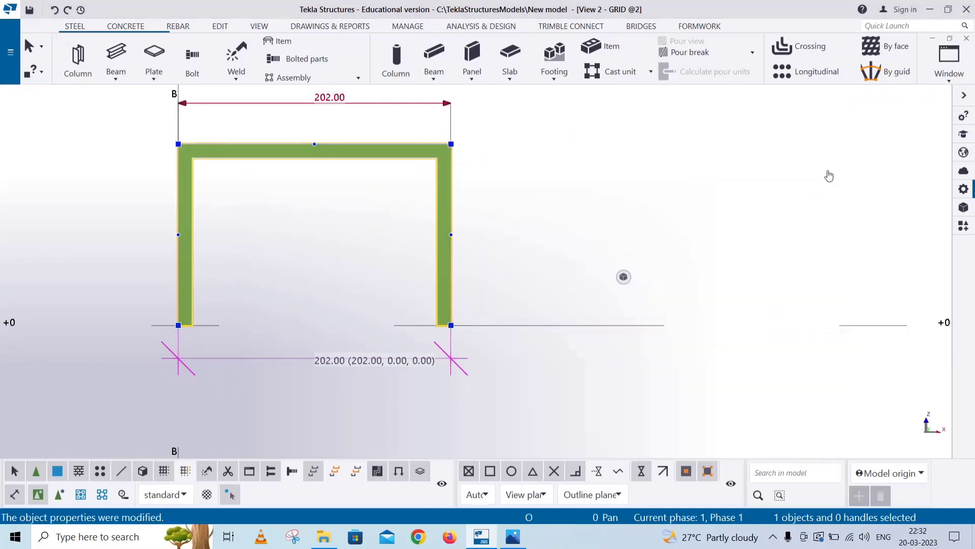
Delete the polybeam and redraw the view to clear the measurement.
click(407, 146)
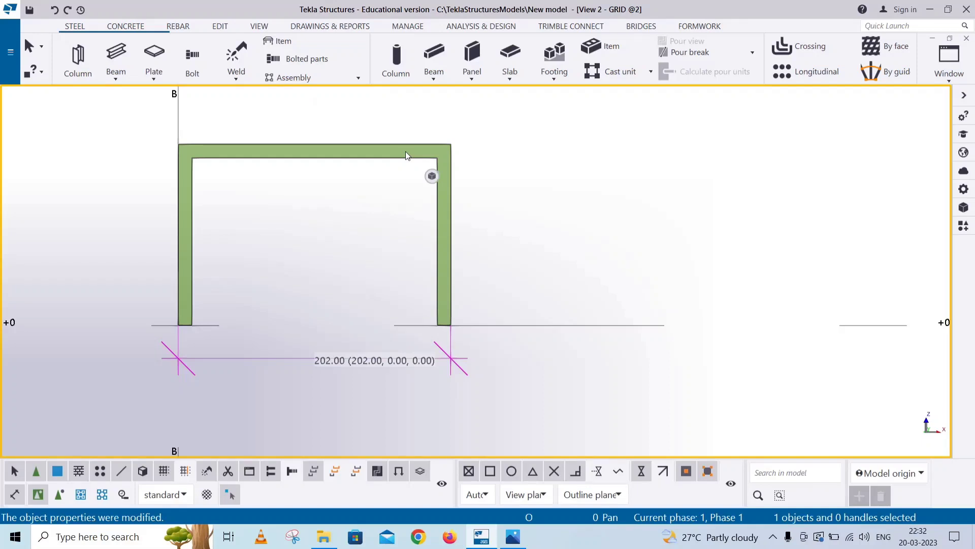
click(394, 160)
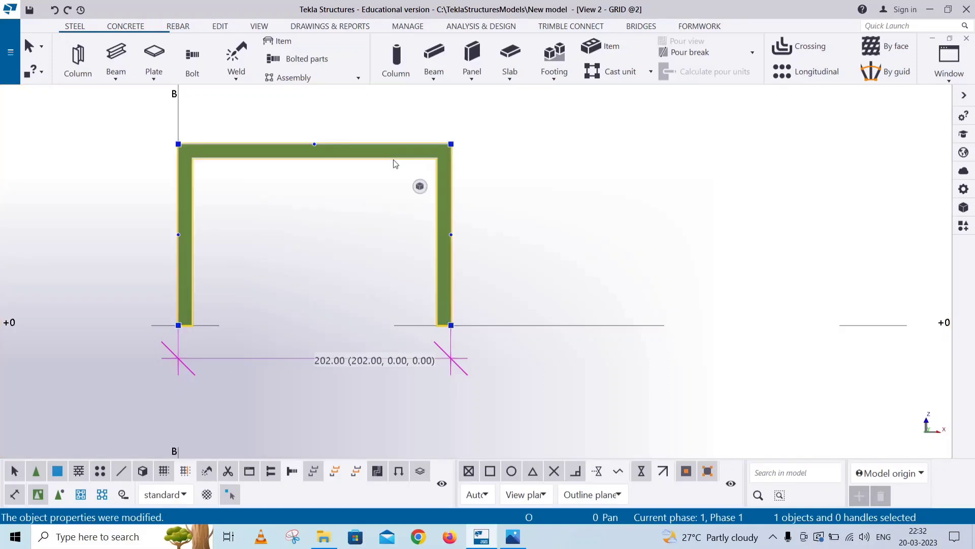
key(Delete)
right_click(333, 153)
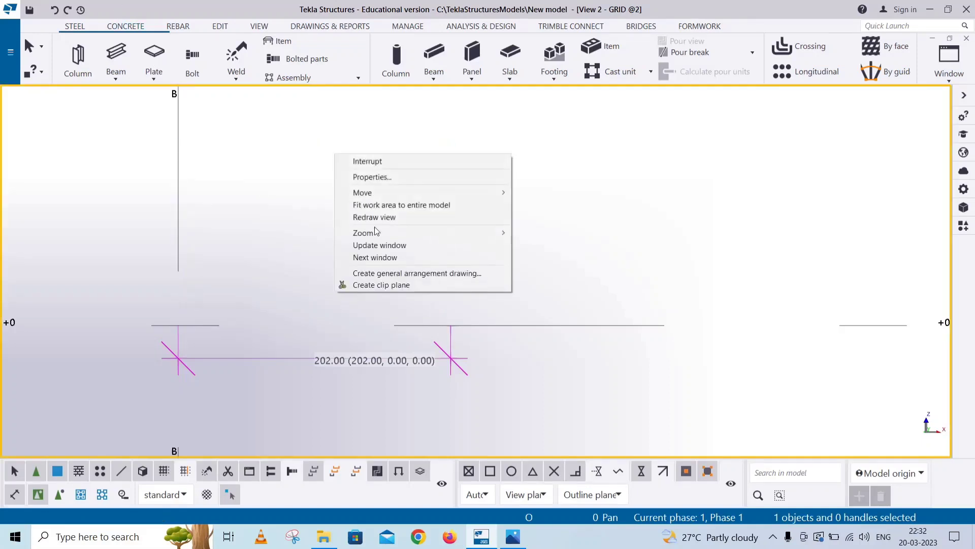
click(376, 218)
Create a U-shaped polybeam from the grid B and +0 intersection: 124 mm up, 202 mm across and perpendicularly back down to the +0 line.
click(105, 77)
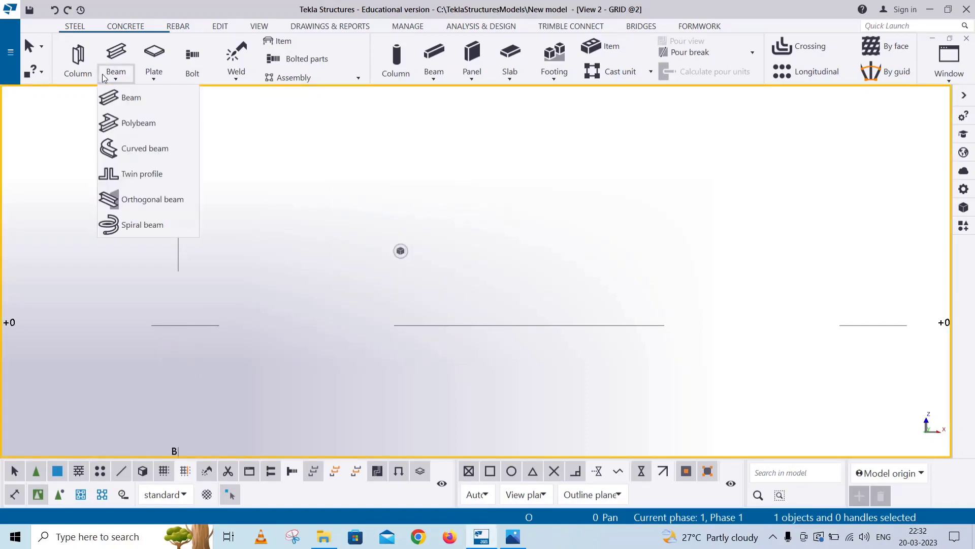
click(131, 123)
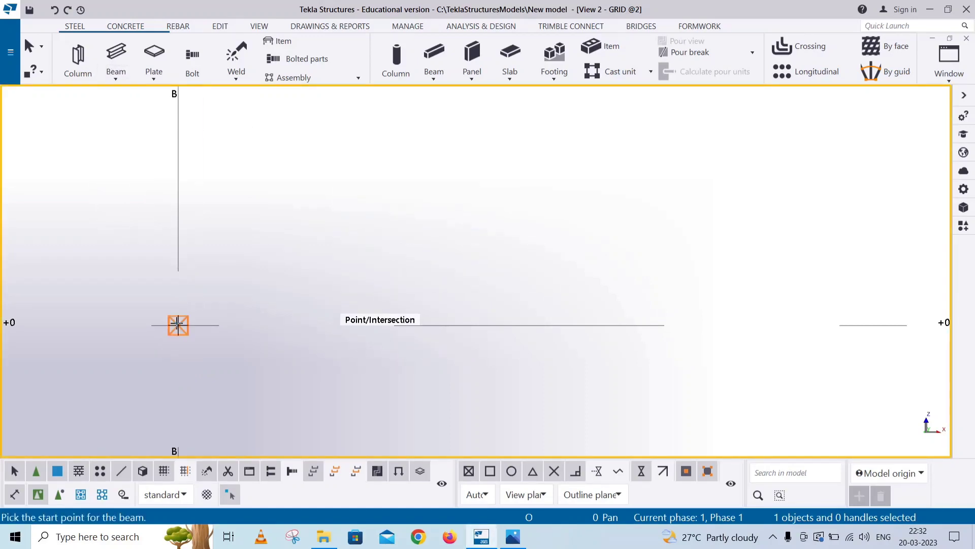
click(177, 247)
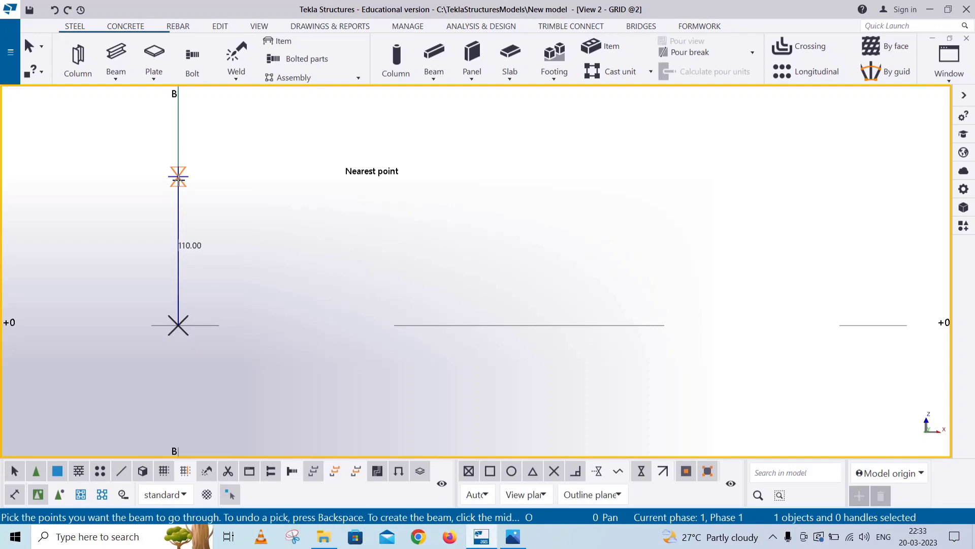
text(124)
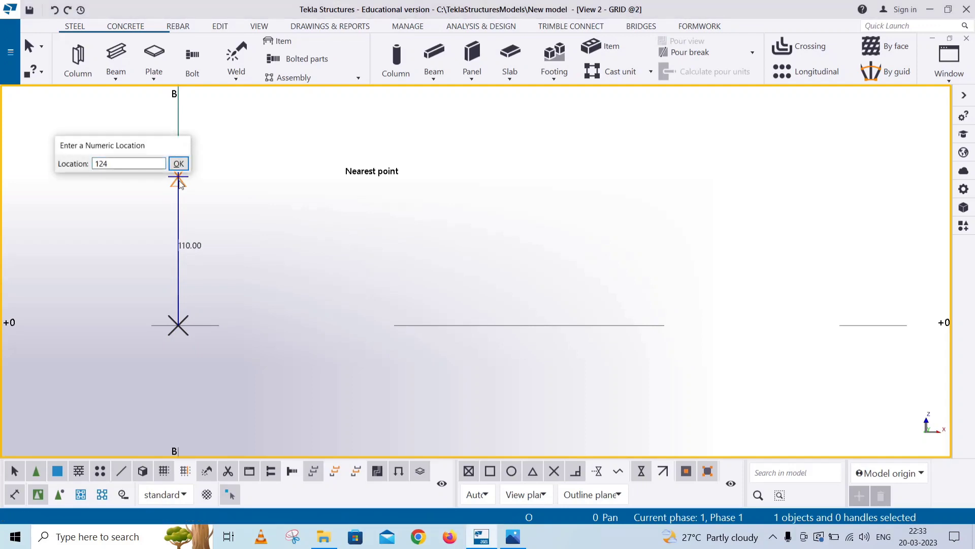
key(Return)
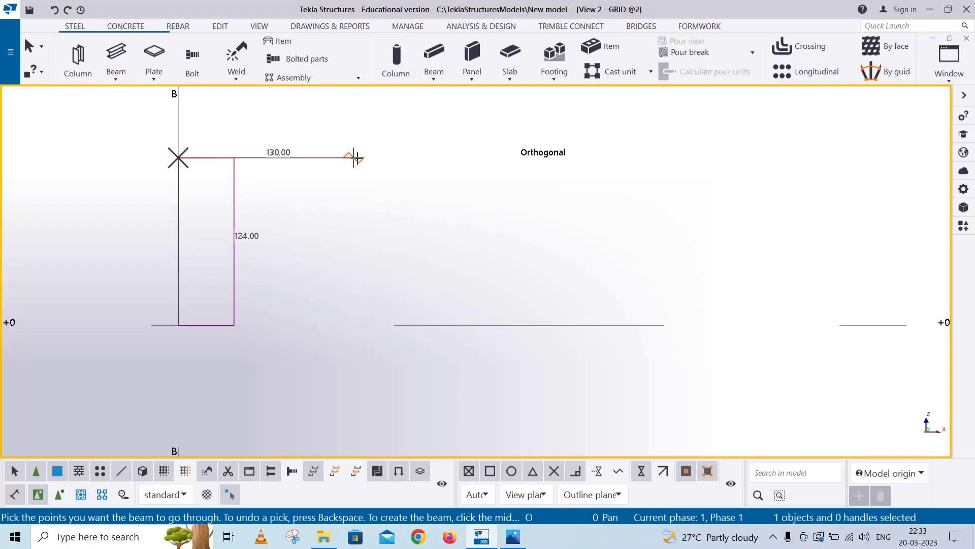
text(202)
key(Return)
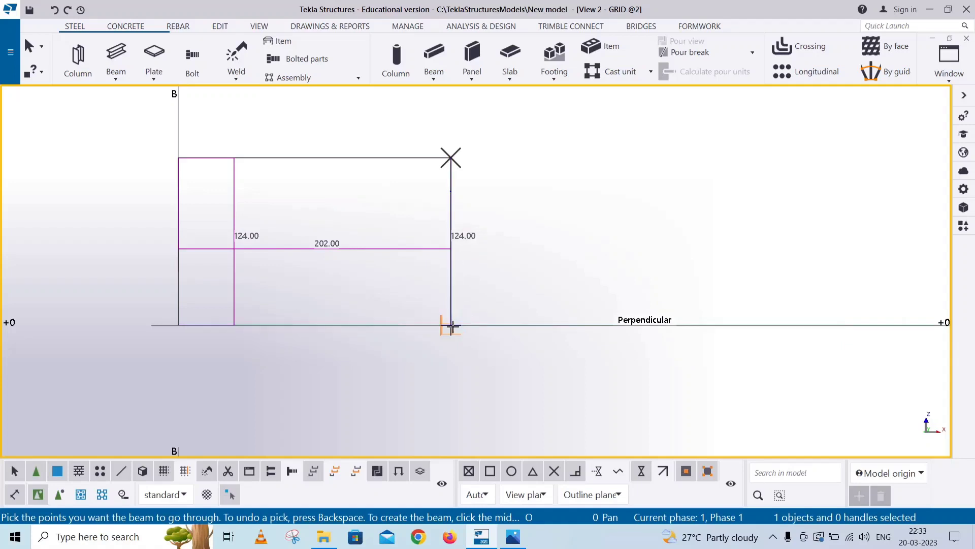
click(451, 325)
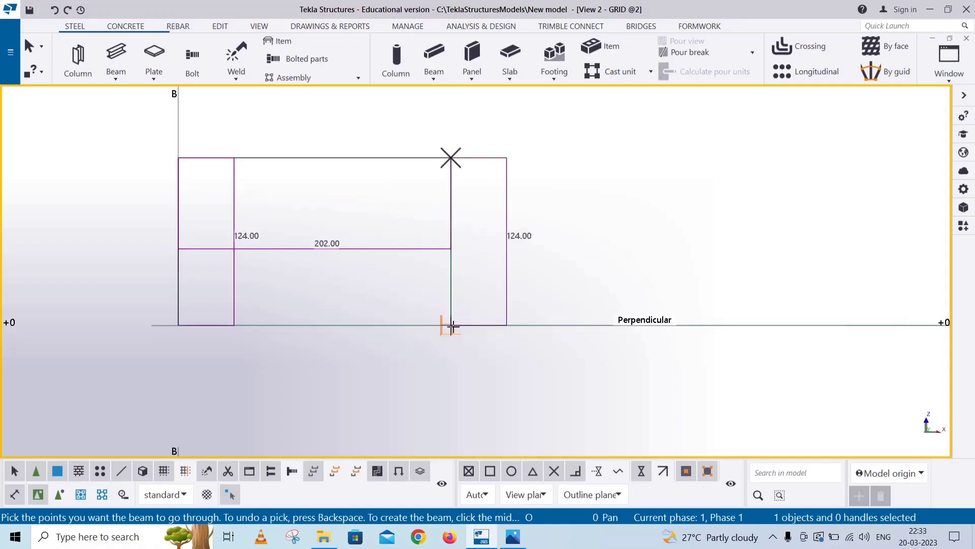
middle_click(526, 260)
right_click(555, 203)
click(579, 209)
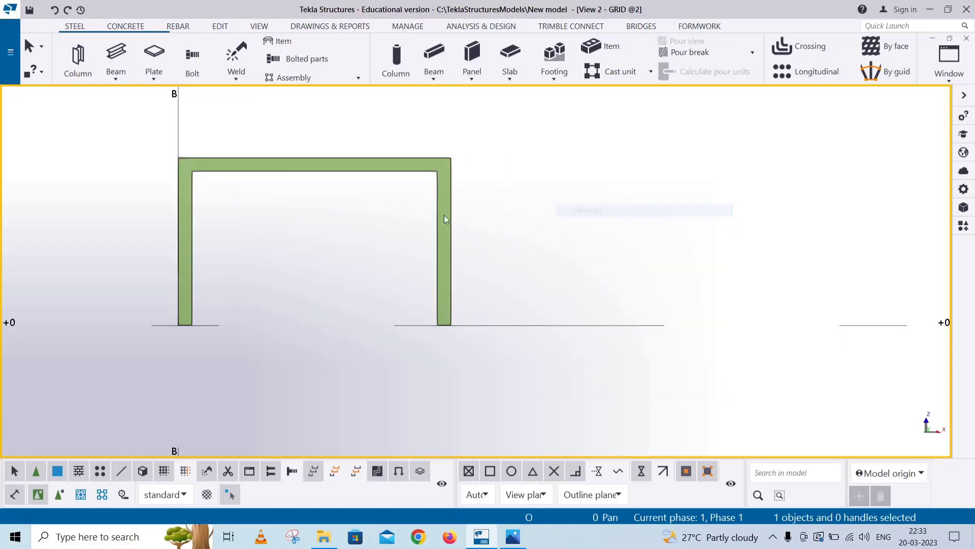
Measure the polybeam's overall height vertically from its upper outer corner to the lower end of the leg at grid B.
click(435, 217)
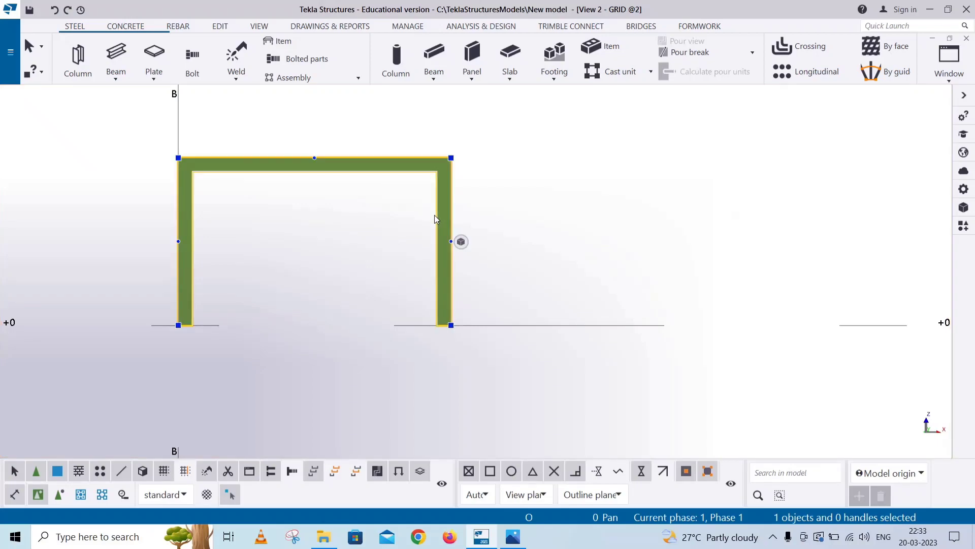
key(f)
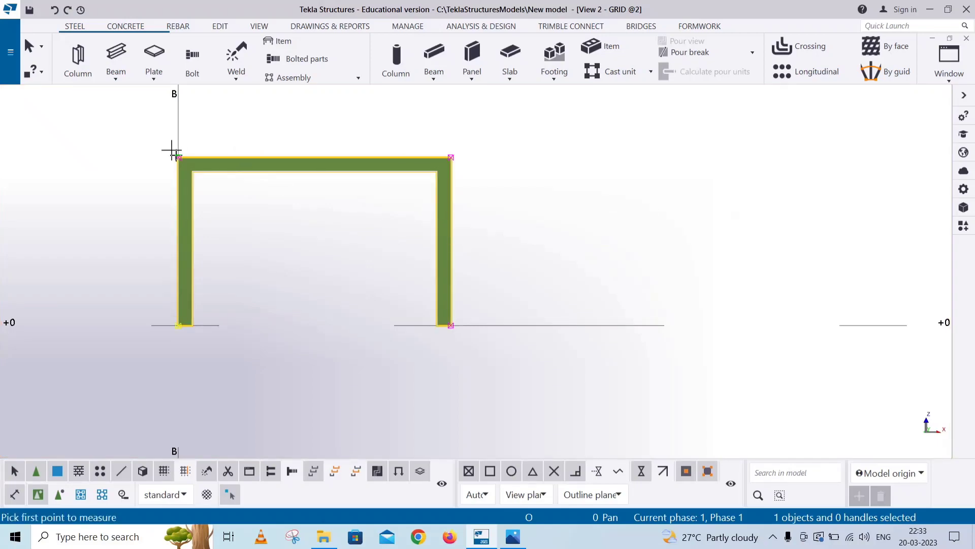
click(184, 262)
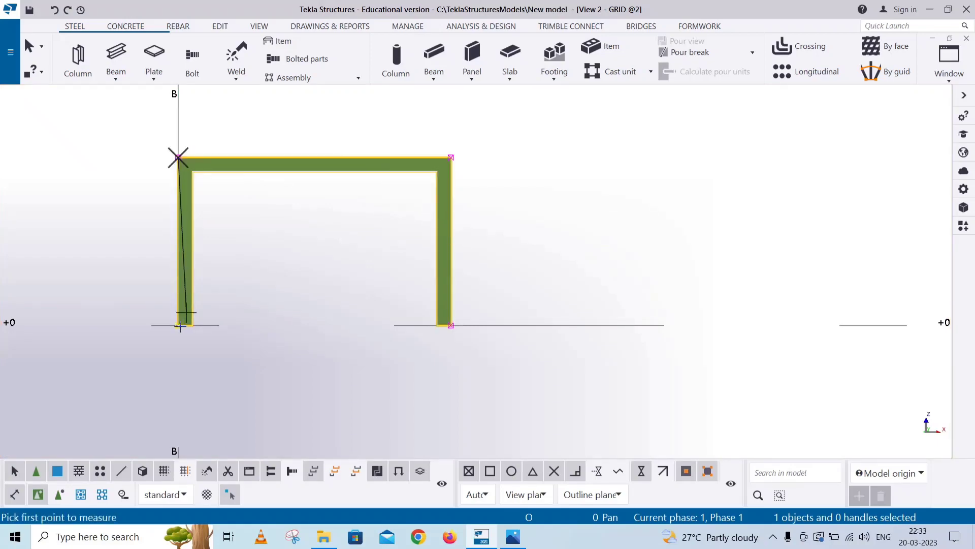
click(48, 290)
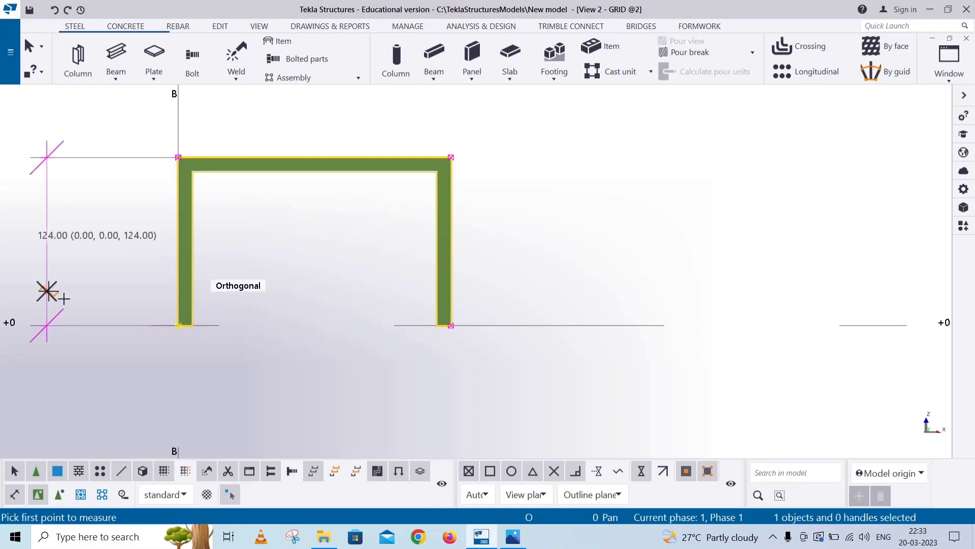
right_click(263, 117)
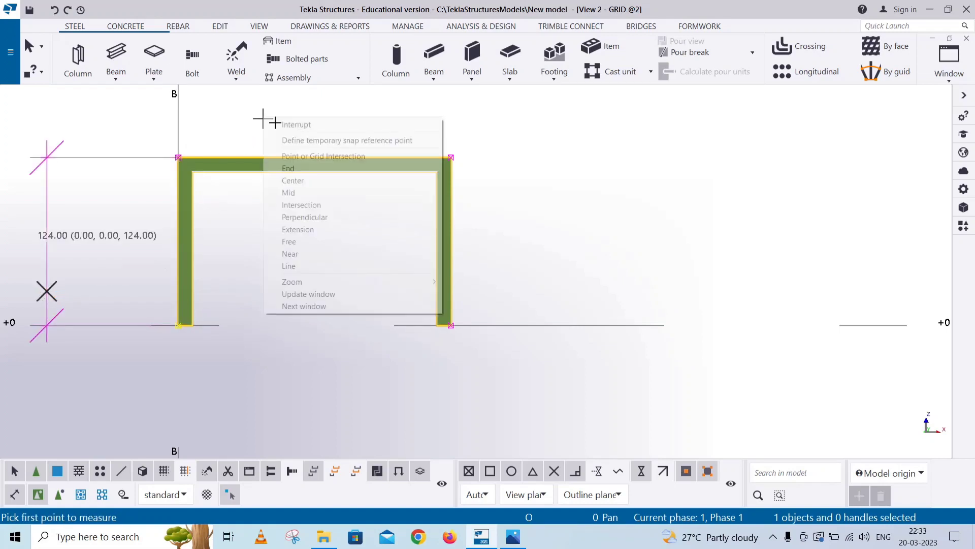
click(316, 122)
Set the polybeam's at-depth position to Front, apply it, and redraw the view to clear the height measurement.
double_click(228, 176)
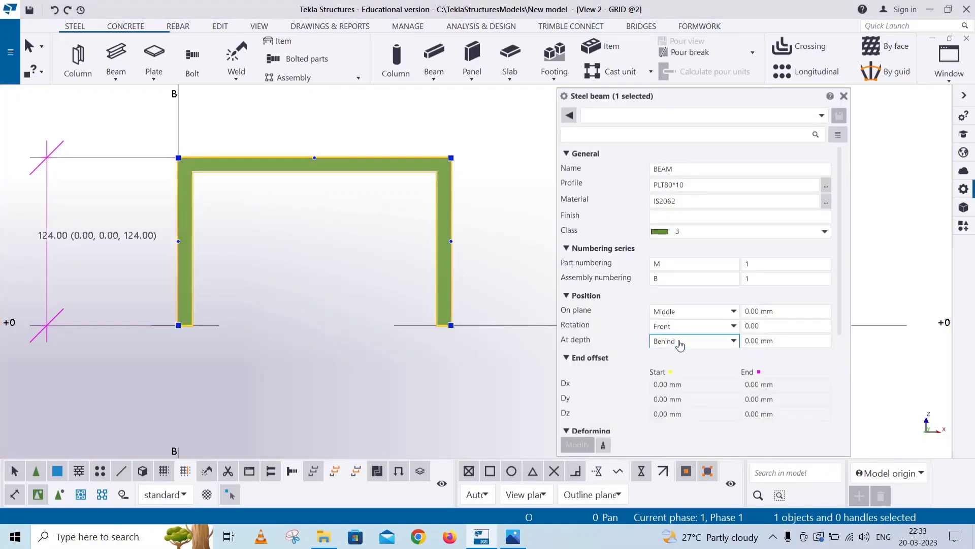
click(677, 341)
click(666, 365)
click(576, 445)
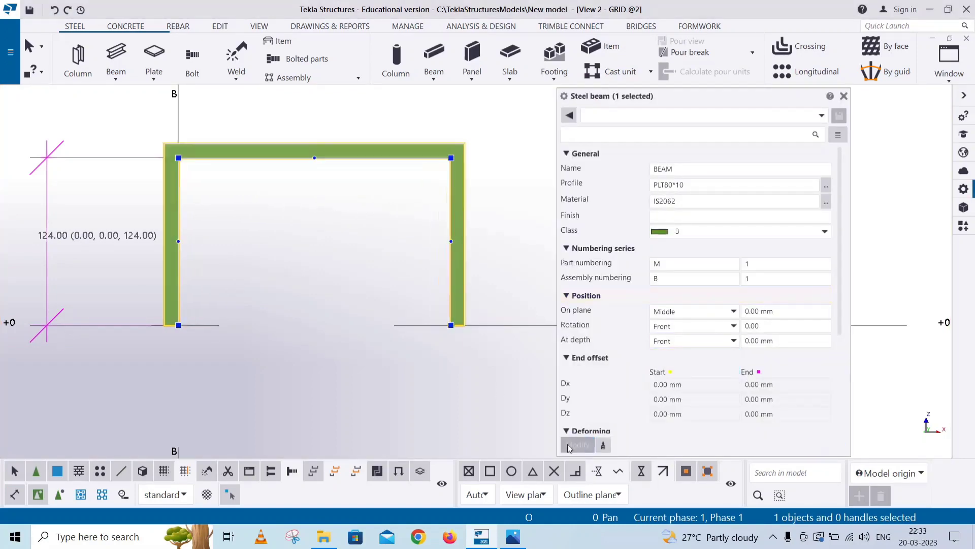
right_click(226, 202)
click(252, 265)
Measure the polybeam's overall outer height and the horizontal distance between the inner faces of its two legs.
key(f)
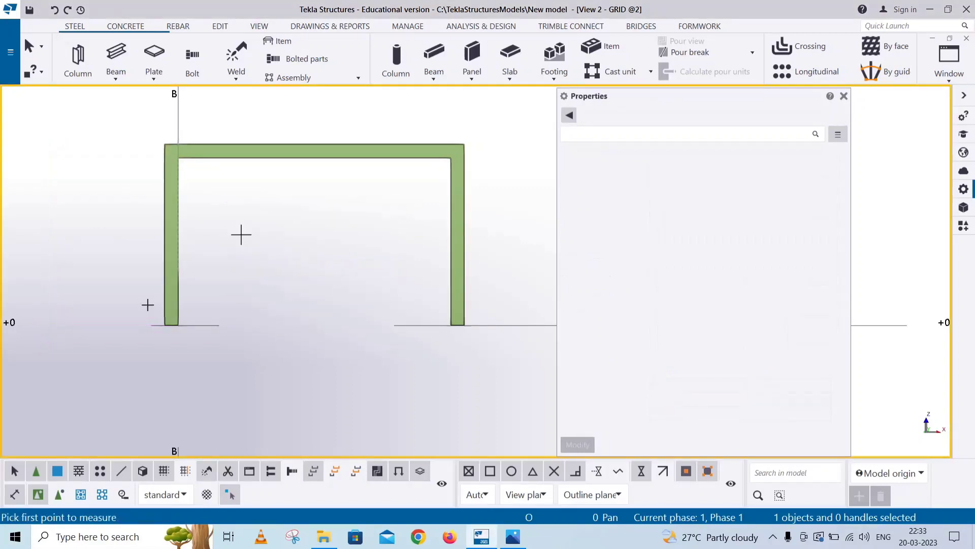
click(170, 201)
click(165, 145)
click(85, 148)
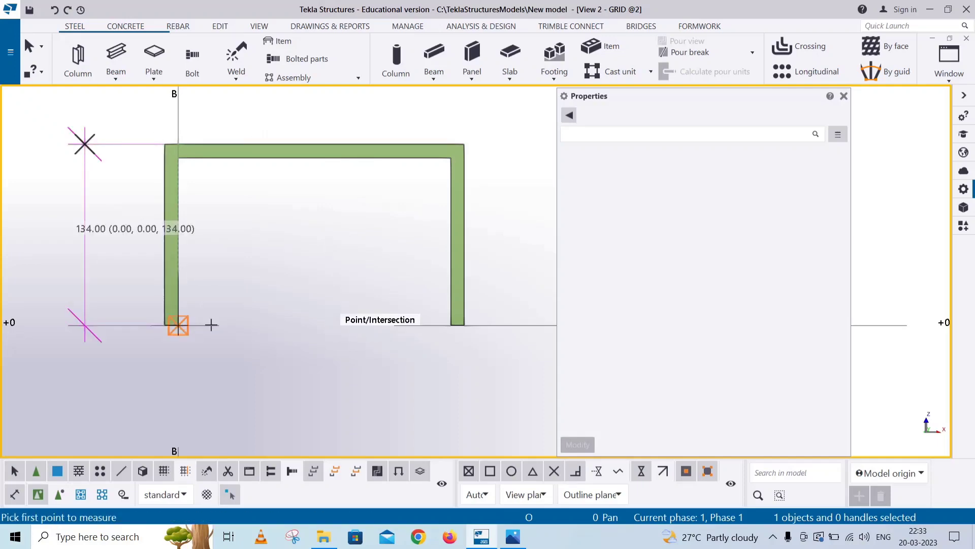
click(429, 331)
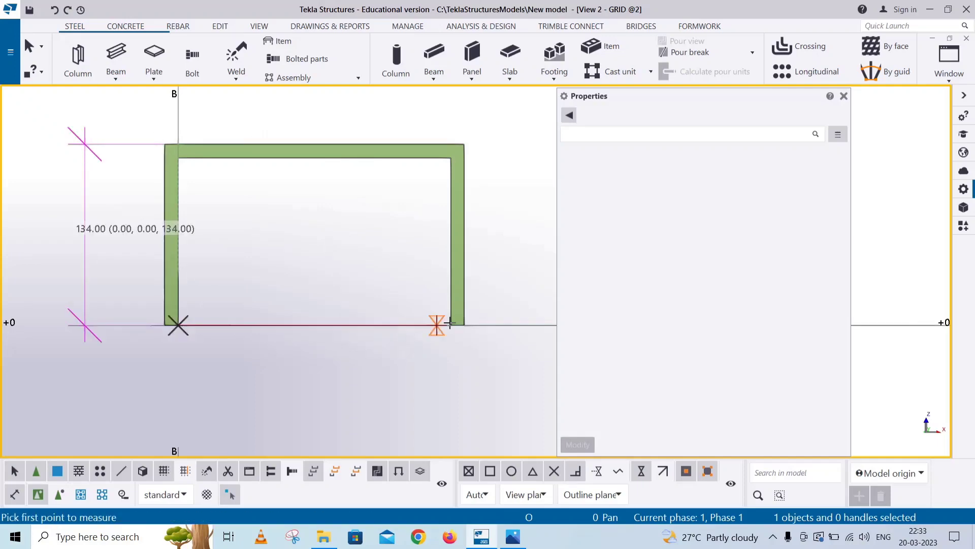
click(390, 371)
right_click(290, 211)
click(310, 218)
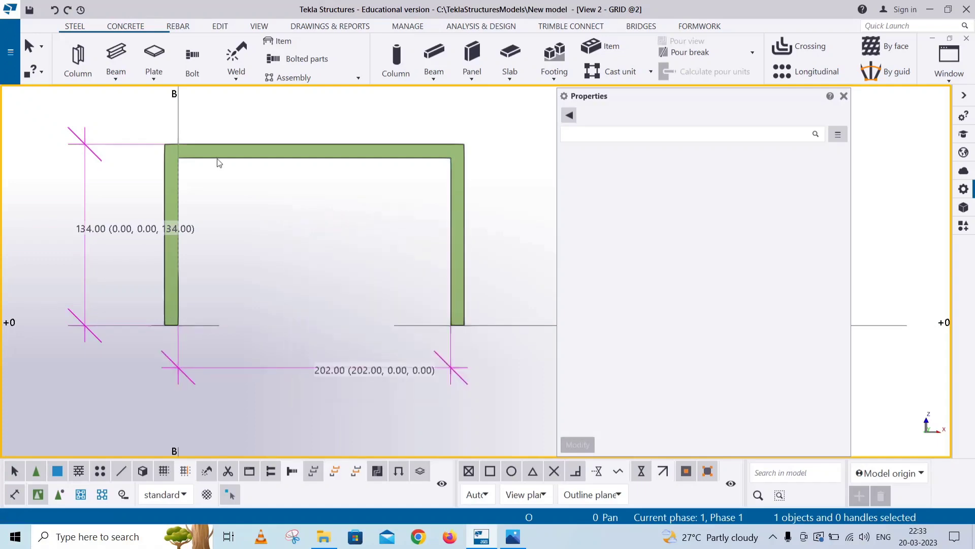
Check the bend radius of the clamp's upper corners in the reference drawing.
click(216, 160)
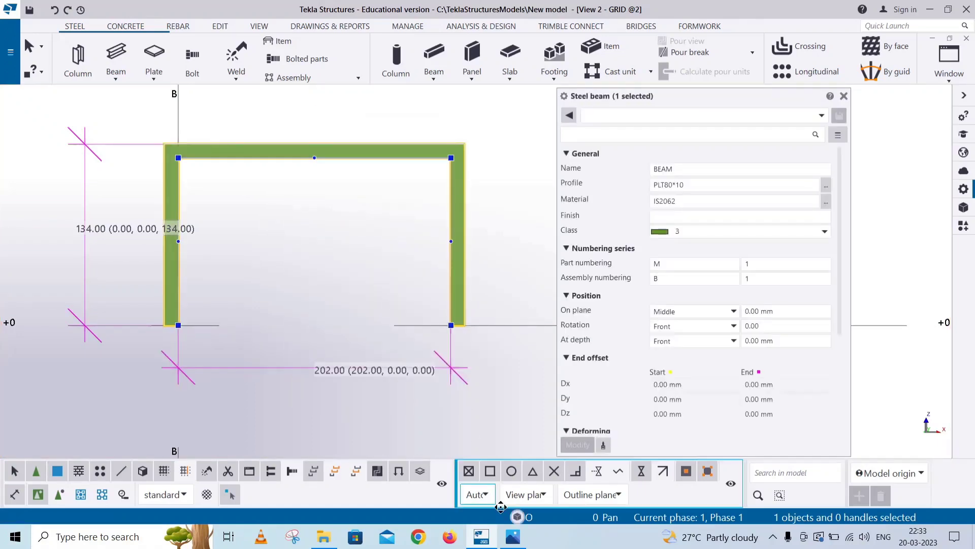
click(512, 536)
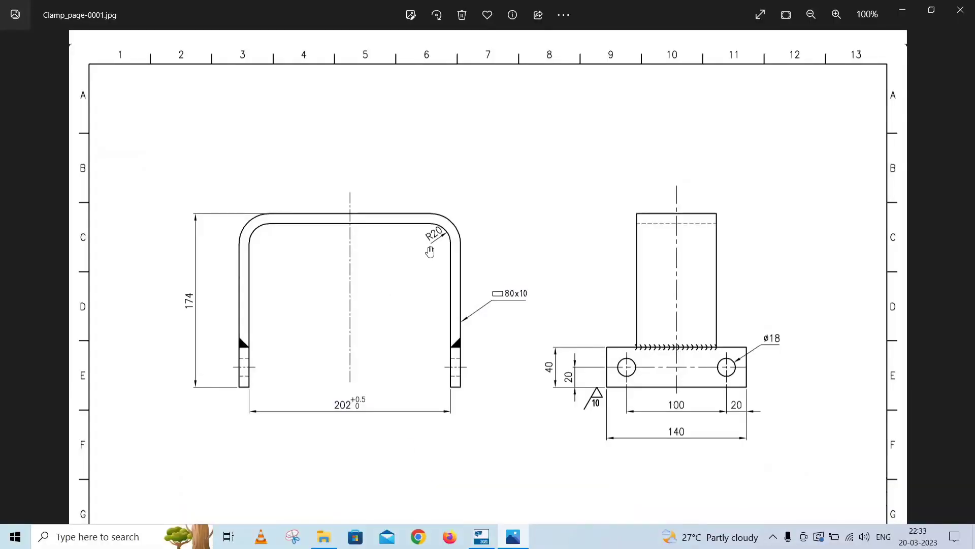
click(903, 9)
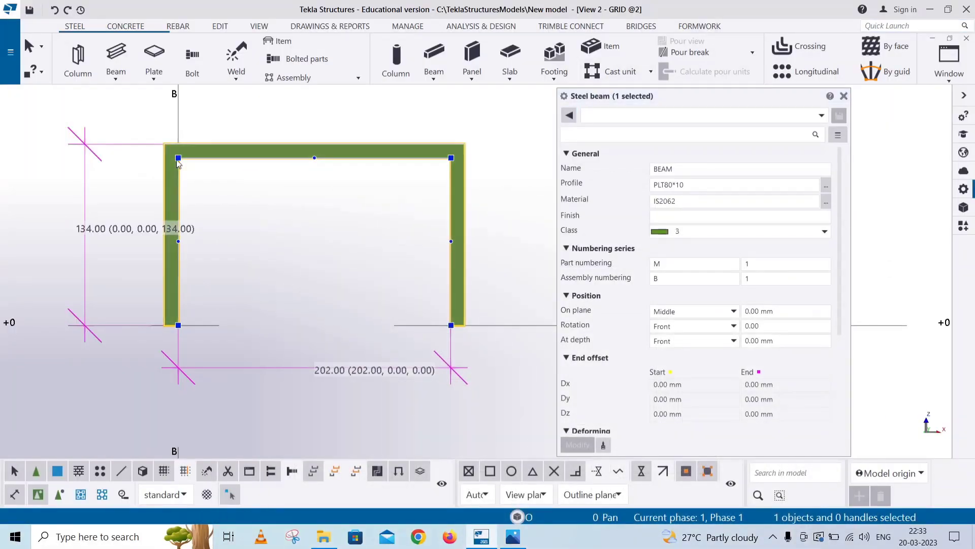
Apply a Rounding chamfer of 20 mm radius to the polybeam's two upper corners and redraw the view to clear the measurements.
click(451, 158)
shift+click(452, 158)
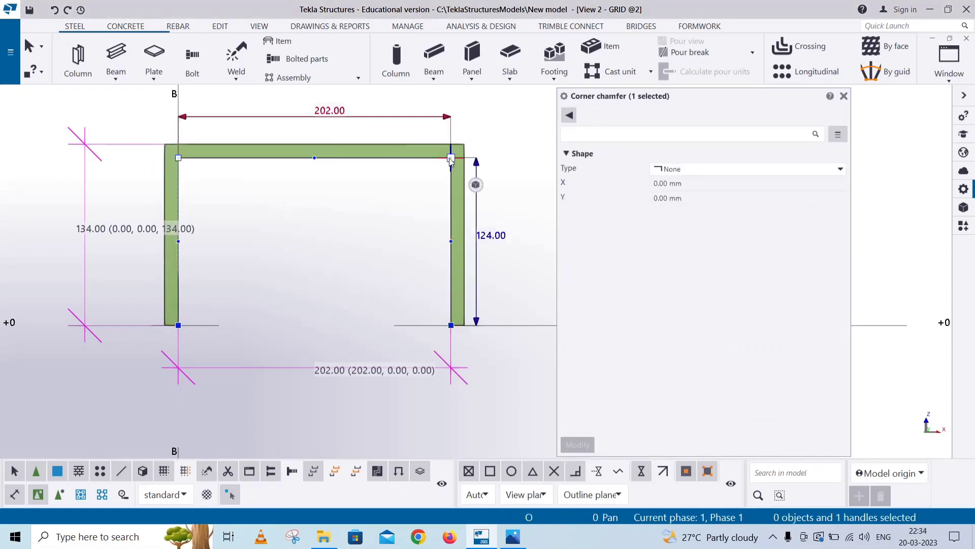
click(691, 171)
click(661, 194)
click(656, 183)
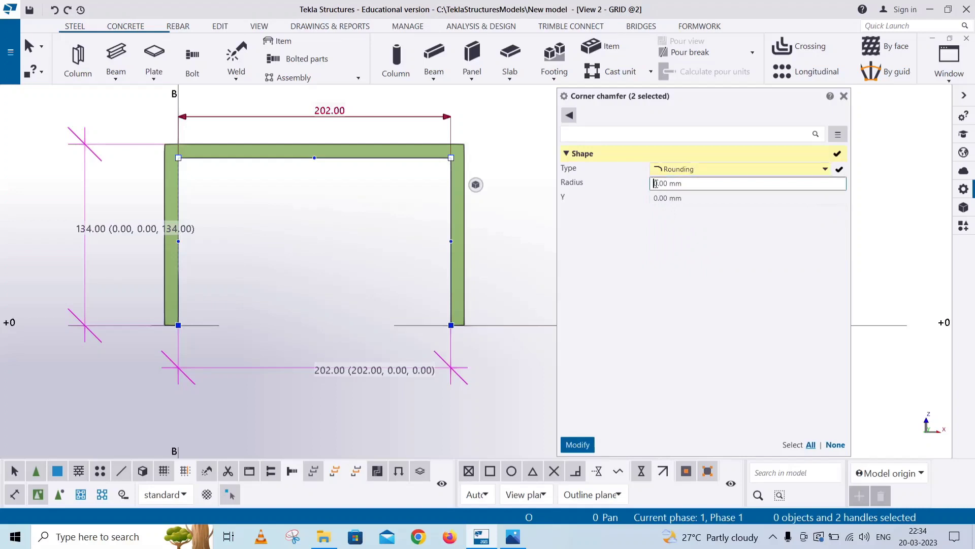
text(2)
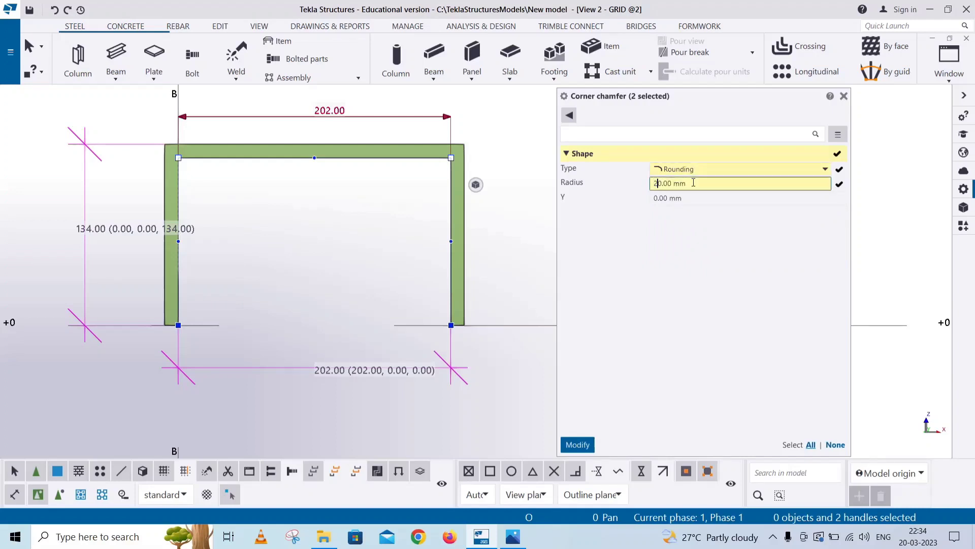
click(577, 445)
right_click(282, 251)
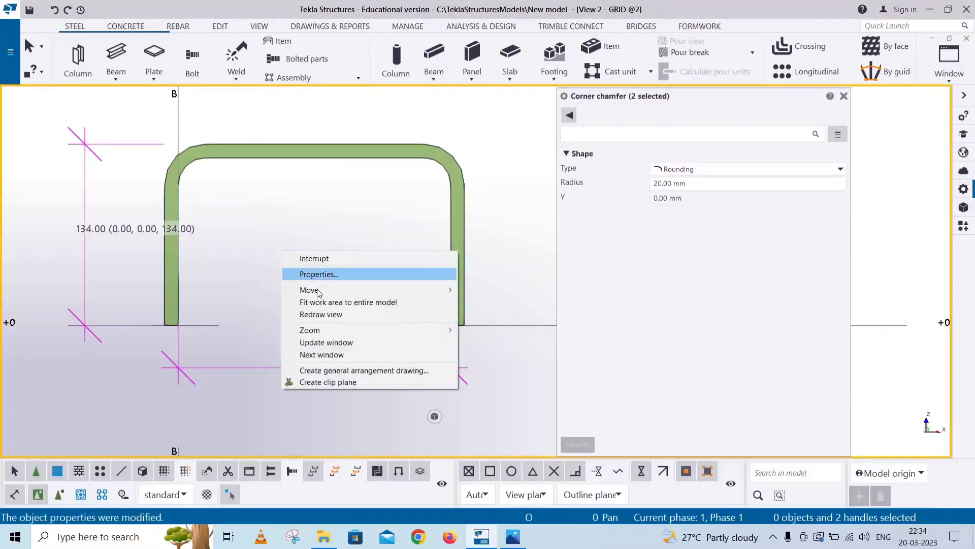
click(320, 314)
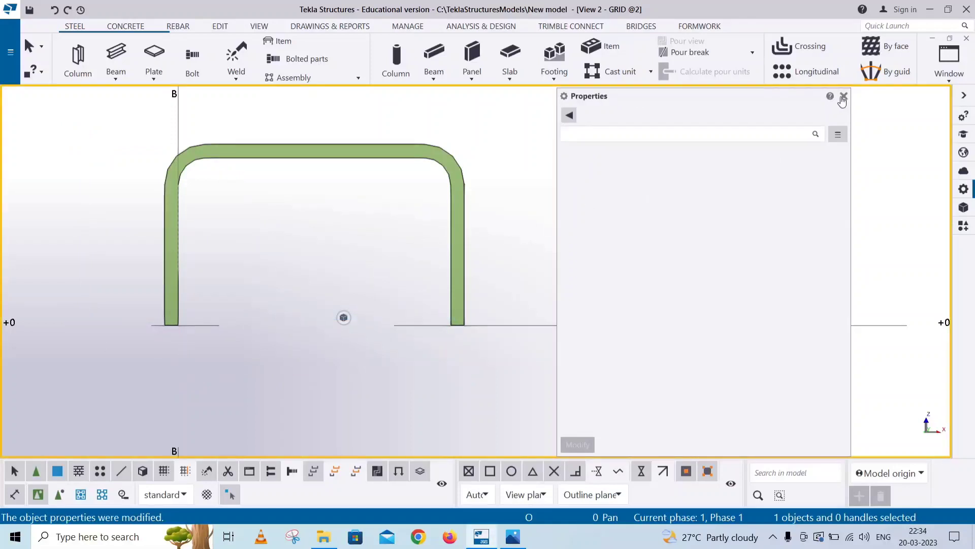
click(843, 96)
Switch to the 3D view and select the rounded polybeam.
click(948, 56)
click(922, 167)
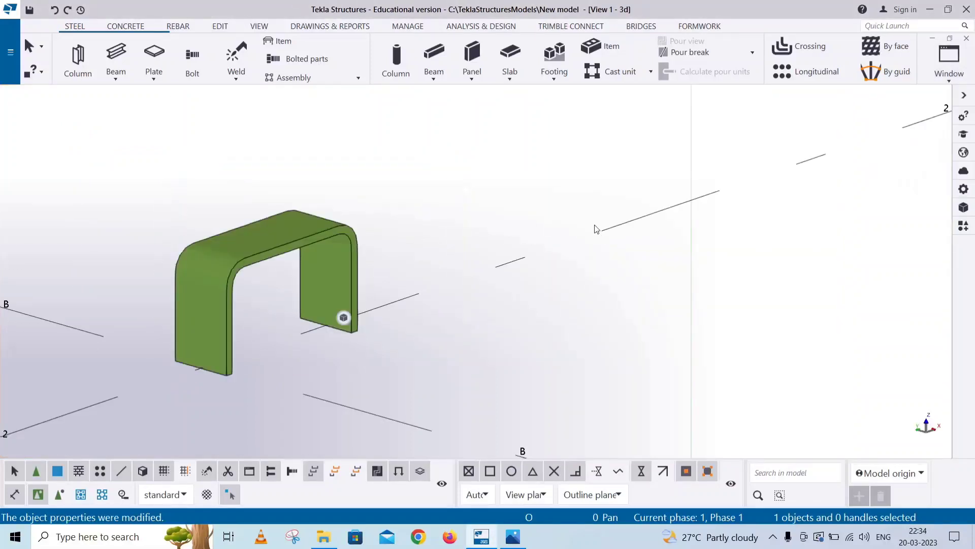
scroll(279, 314, up, 4)
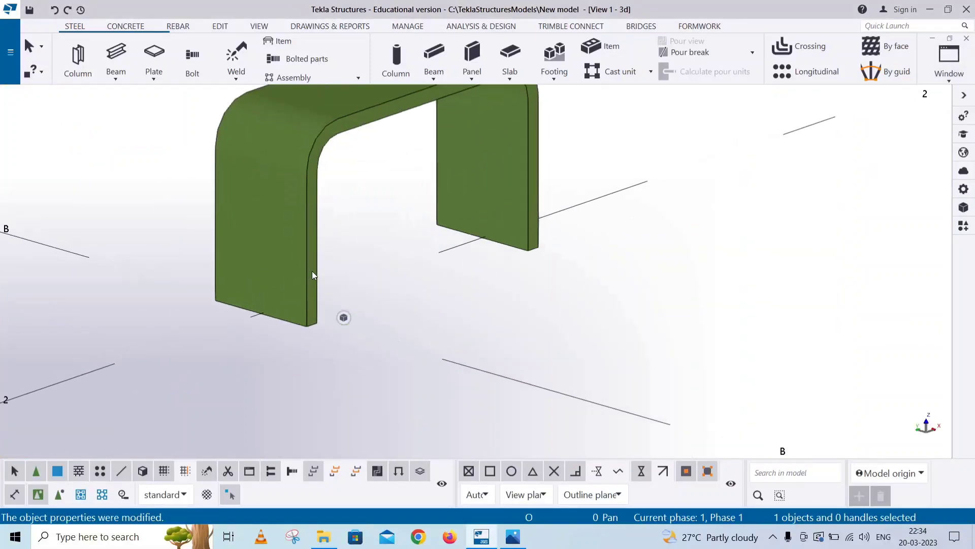
click(312, 273)
scroll(312, 273, down, 3)
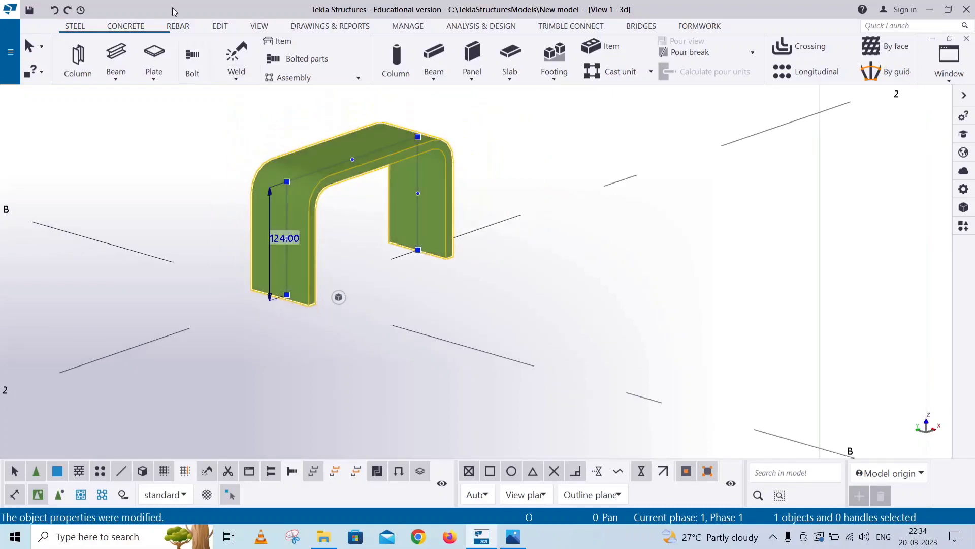
Create a new view using two points at the ends of the outer lower edge of the polybeam's leg at grid B.
click(255, 27)
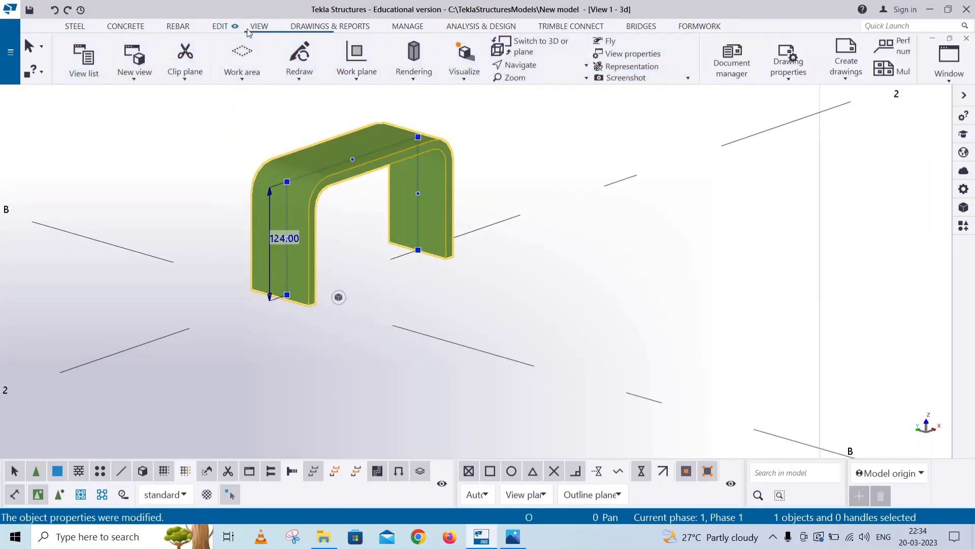
click(134, 74)
click(144, 122)
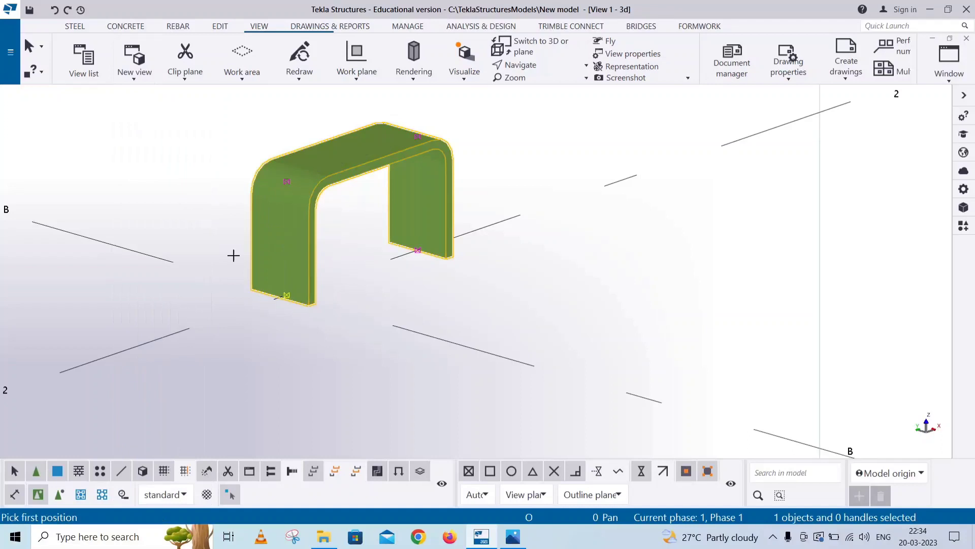
click(252, 288)
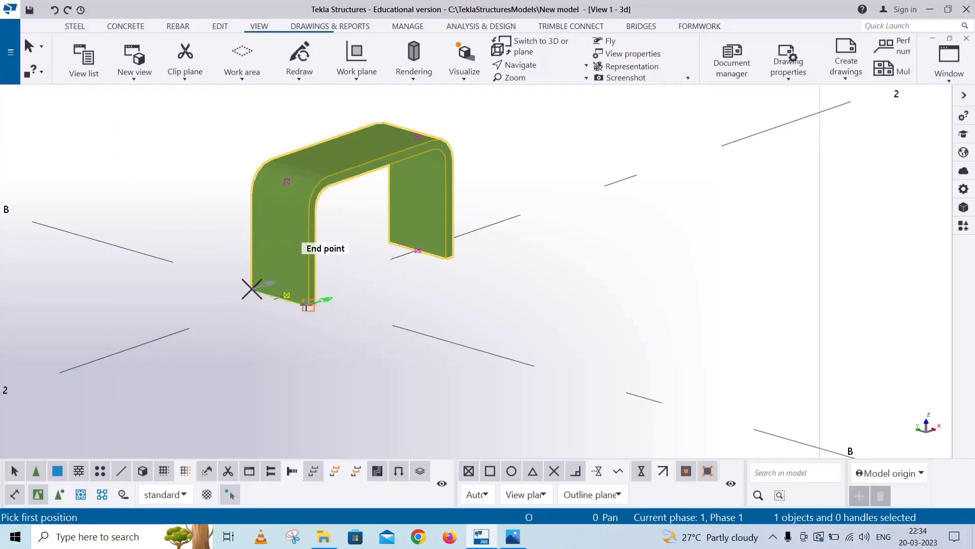
scroll(308, 305, up, 3)
scroll(308, 305, up, 3)
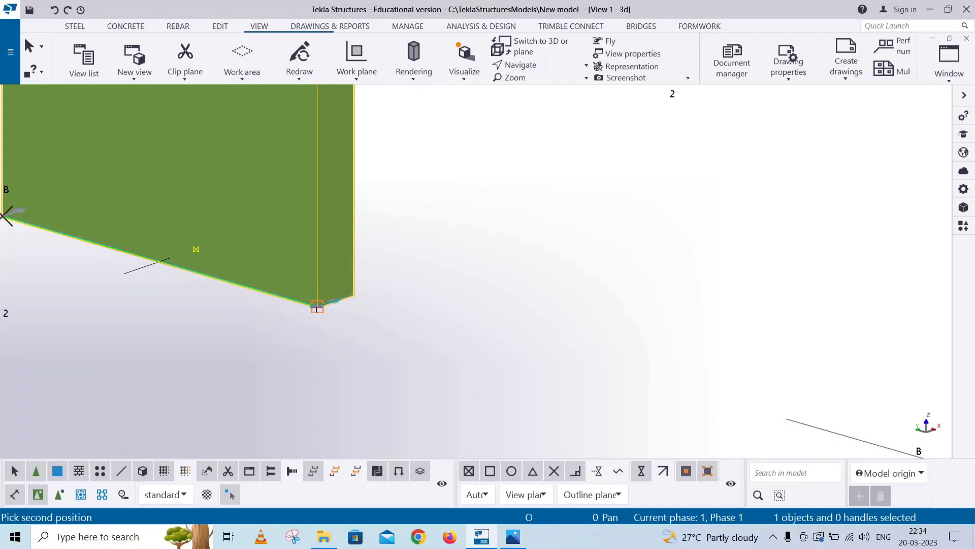
key(ctrl+Tab)
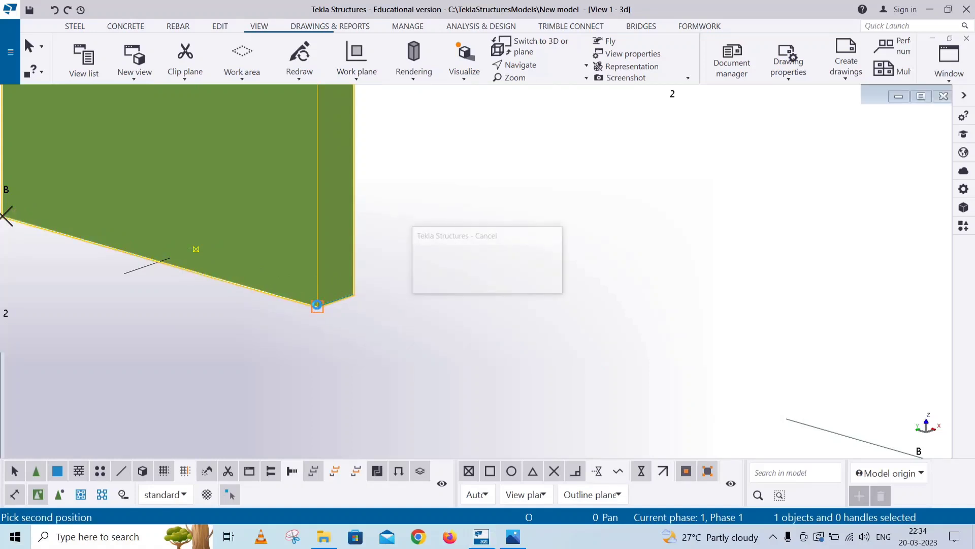
right_click(830, 129)
click(830, 130)
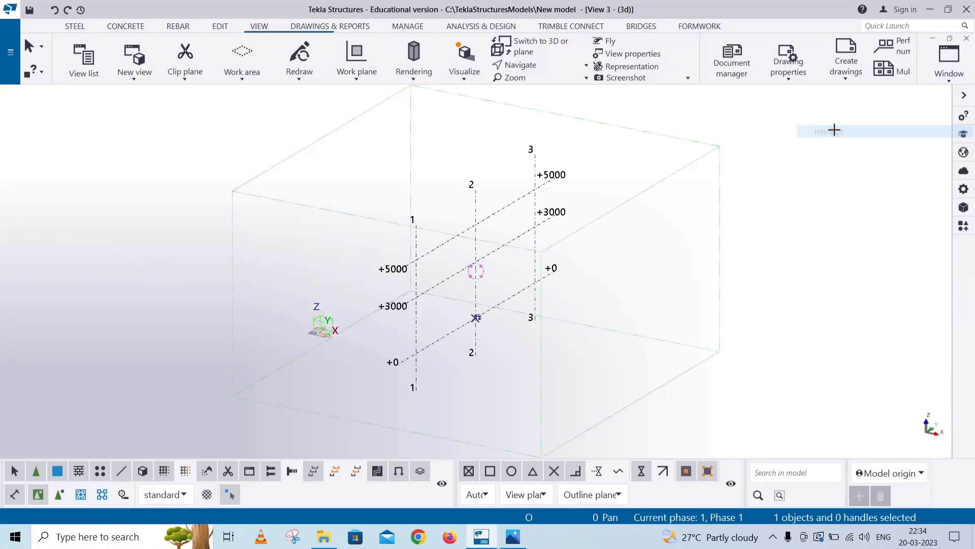
Switch the new view to plane mode, frame the leg's 80 mm wide face at grid 2, and deselect the polybeam.
key(ctrl+p)
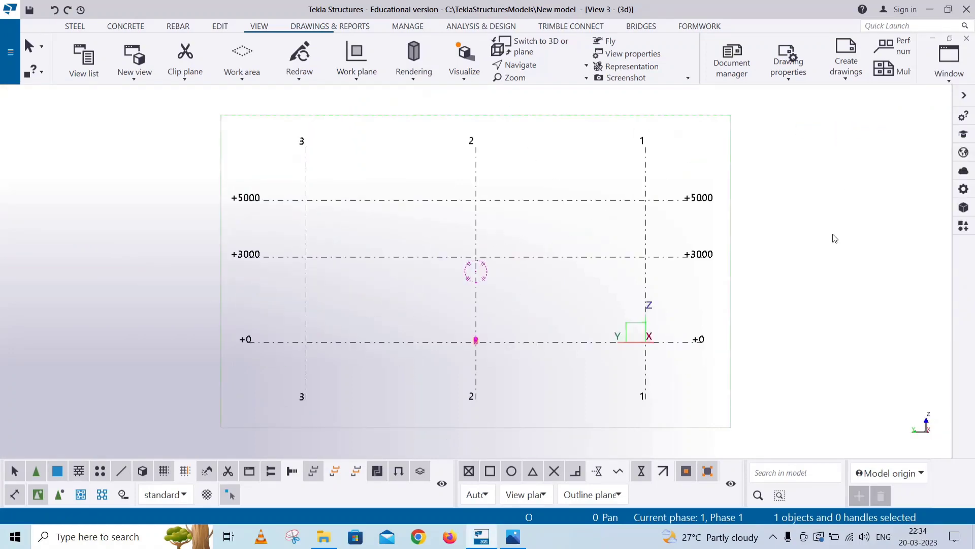
scroll(390, 346, up, 10)
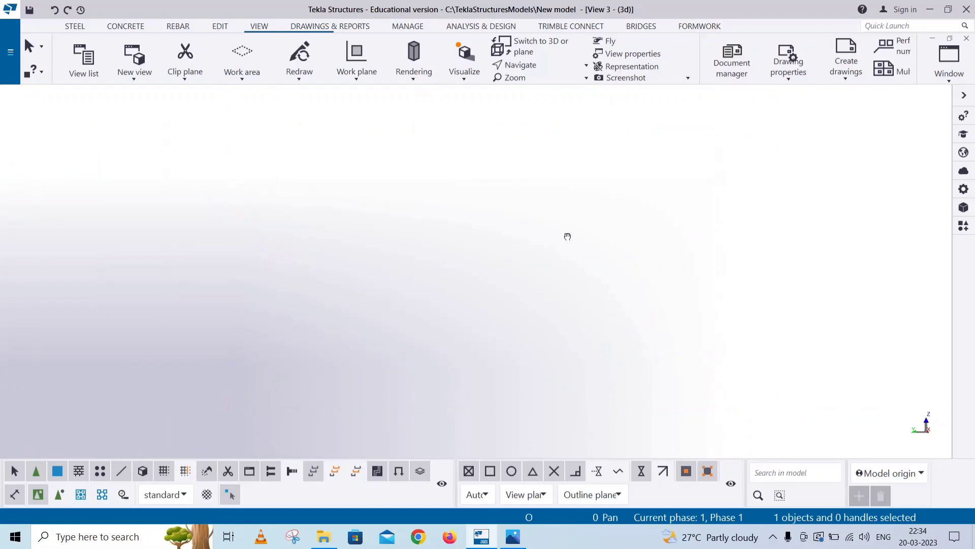
middle_drag(568, 236, 179, 336)
scroll(343, 297, up, 8)
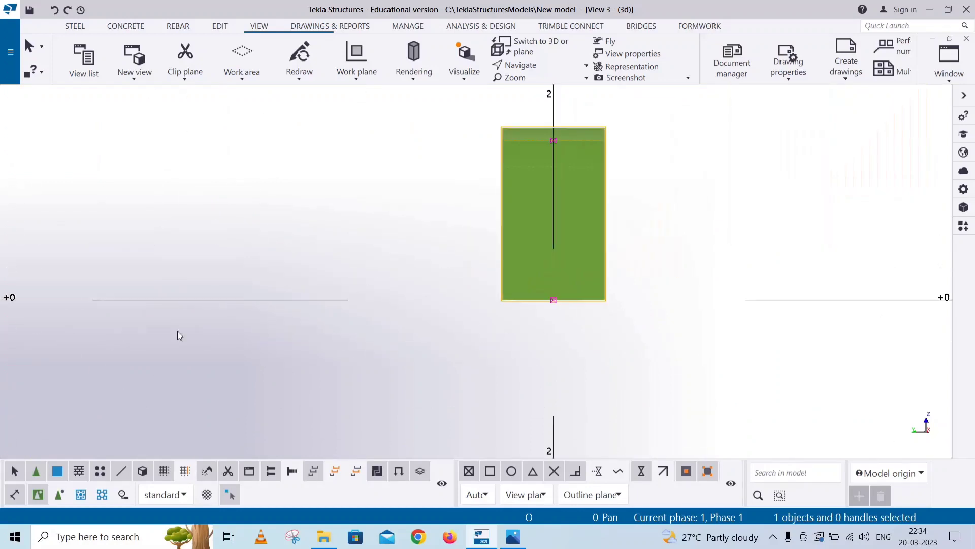
click(635, 257)
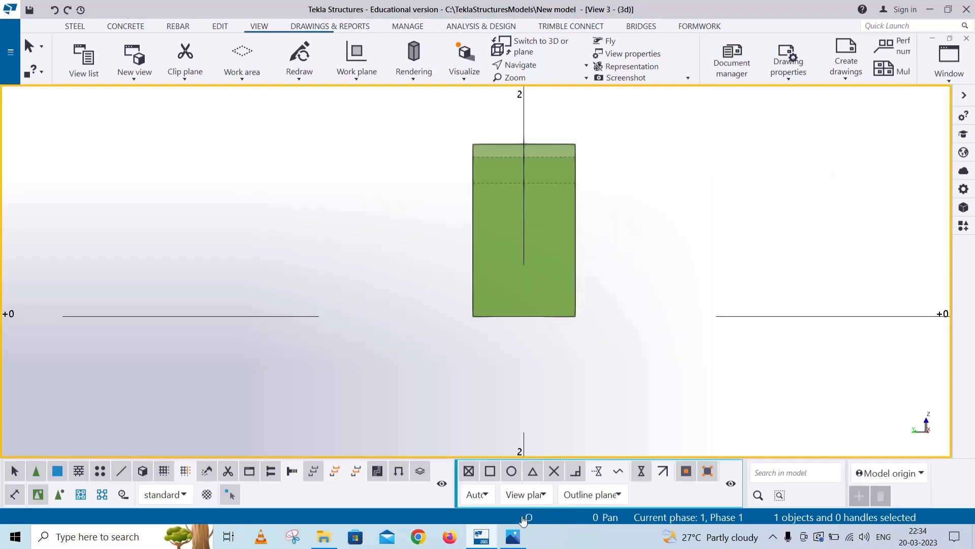
Check the end plate size in the reference drawing, then create a 140 x 40 mm plate downward from the midpoint of the leg's lower edge.
click(516, 538)
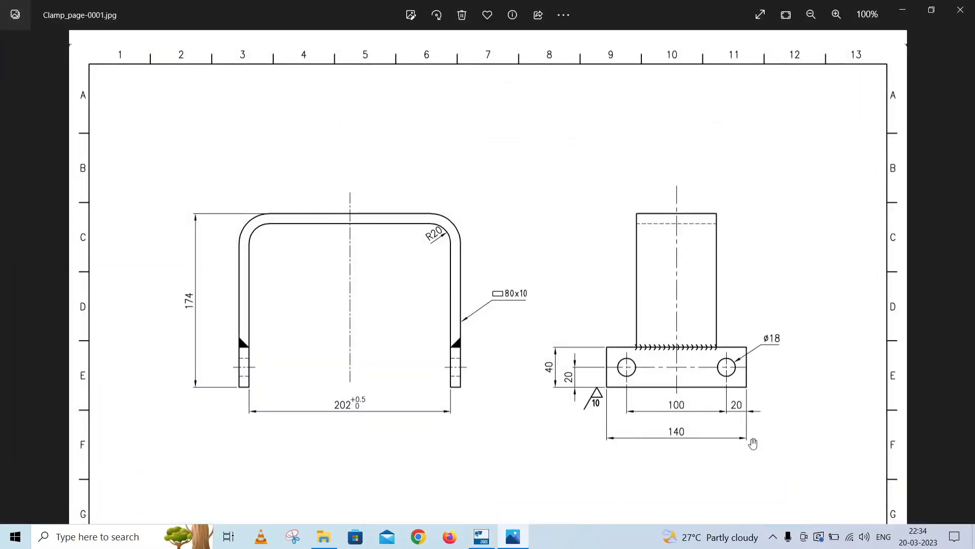
click(903, 10)
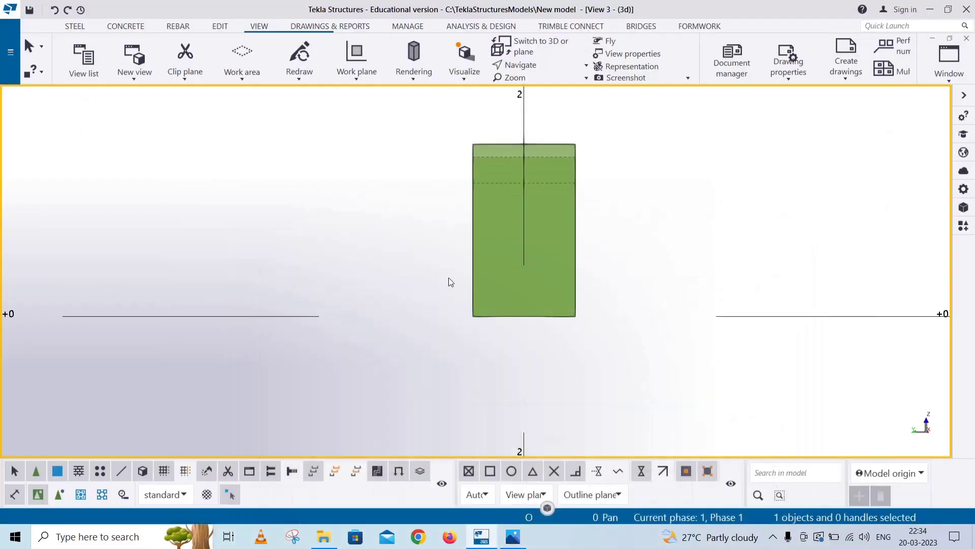
click(74, 26)
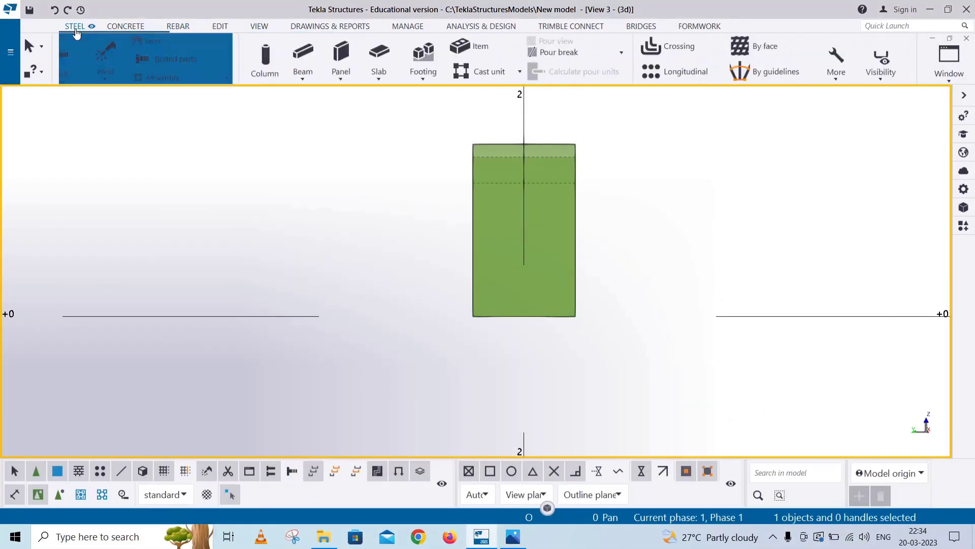
click(154, 78)
click(163, 97)
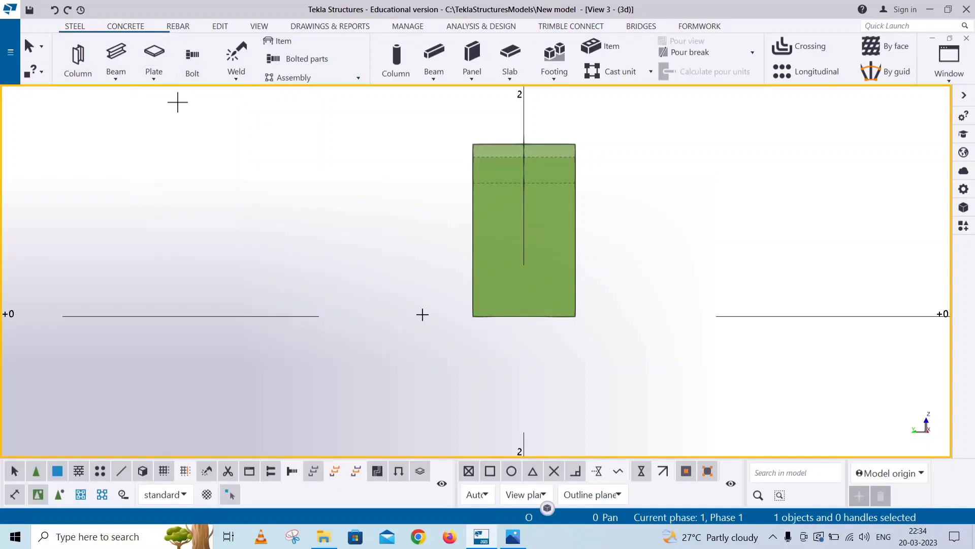
click(524, 316)
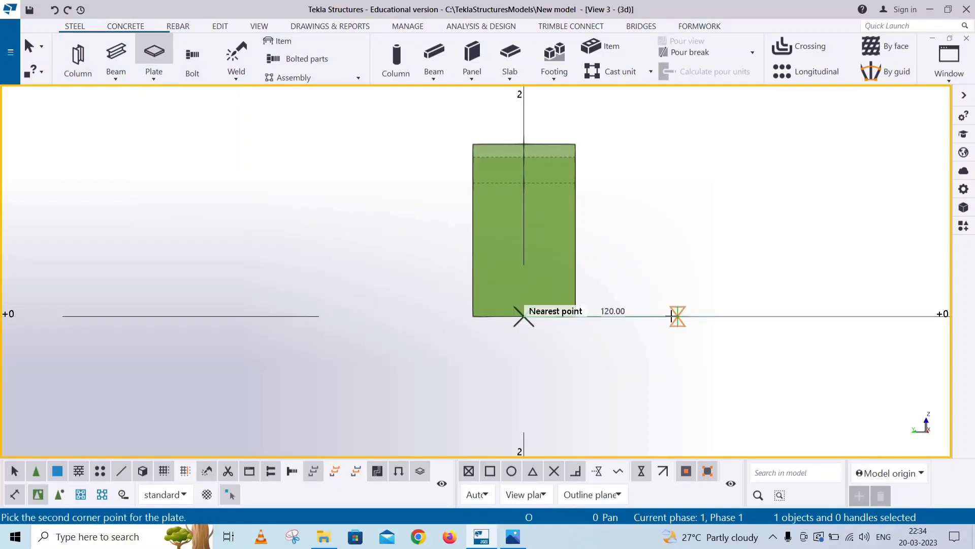
text(140)
key(Return)
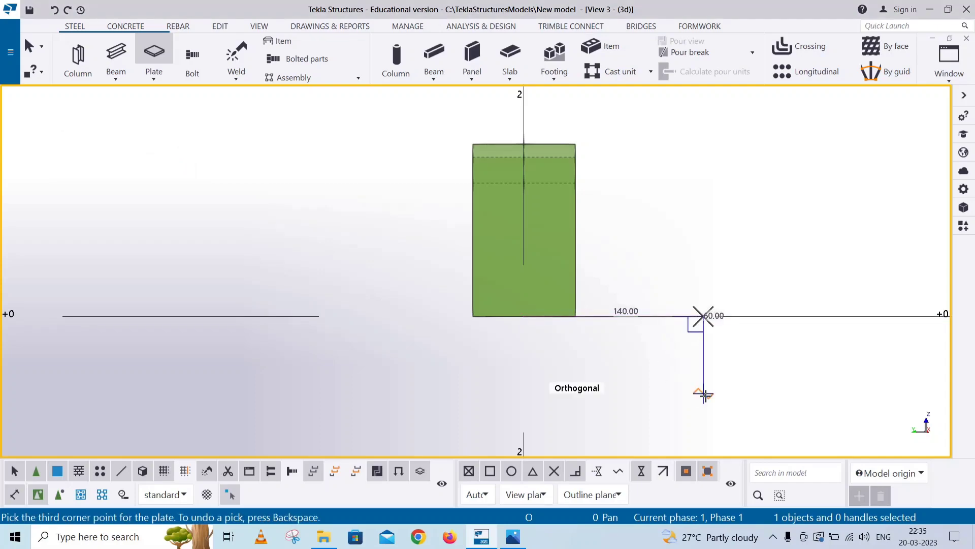
text(40)
key(Return)
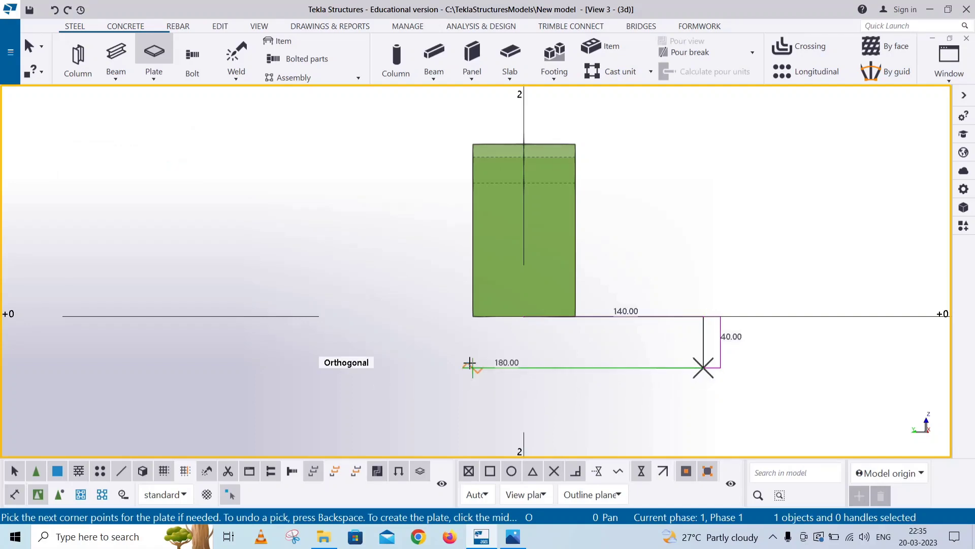
text(140)
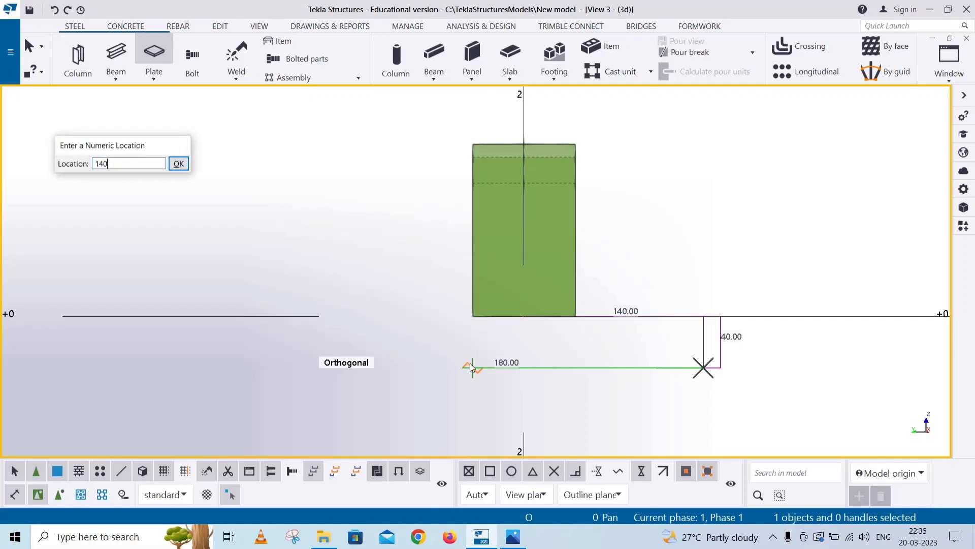
key(Return)
middle_click(471, 366)
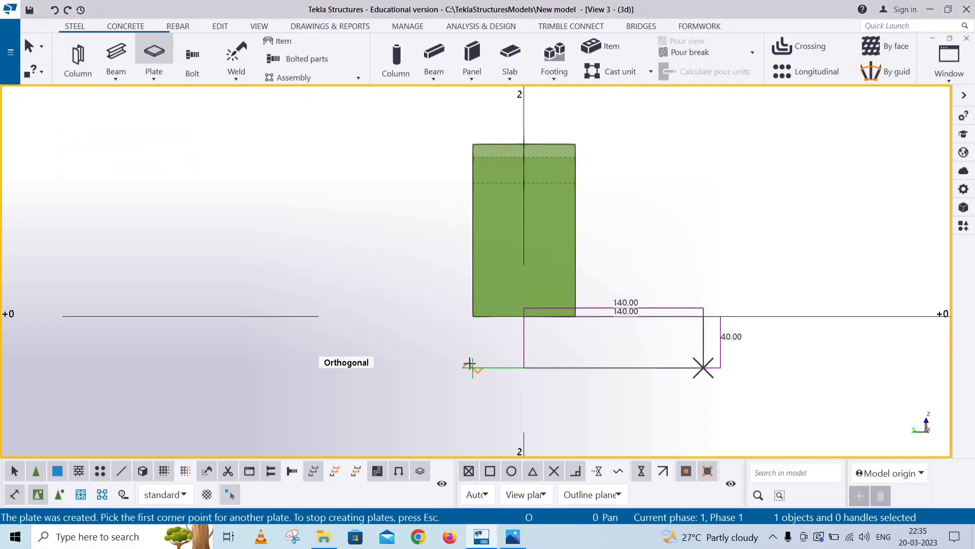
right_click(656, 227)
click(678, 241)
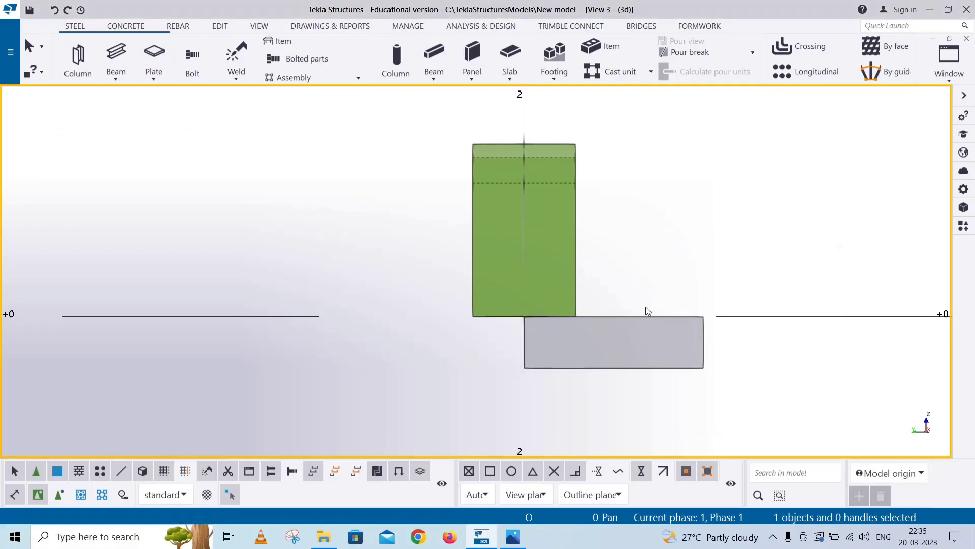
Move the plate from its upper-edge midpoint to the midpoint of the leg's lower edge, centring it on grid 2.
click(639, 319)
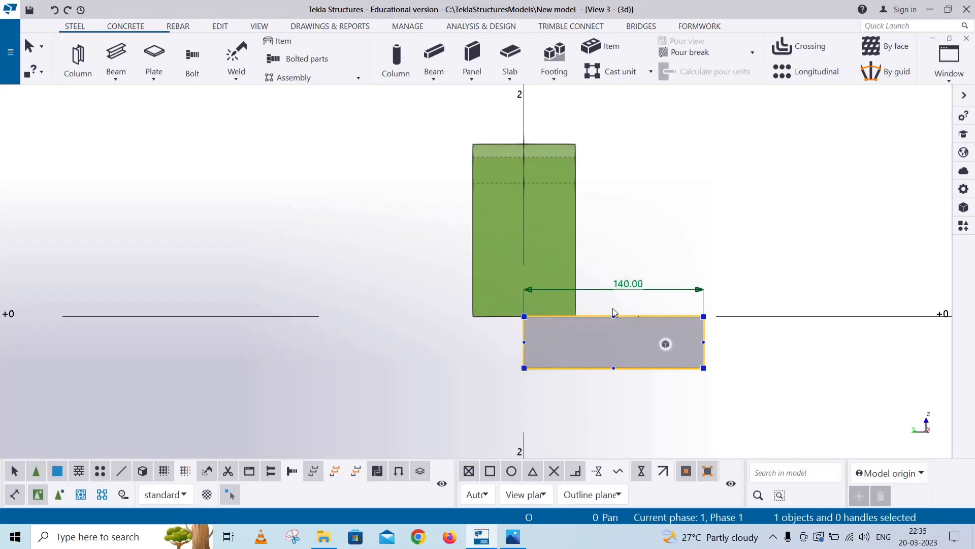
right_click(719, 178)
click(767, 265)
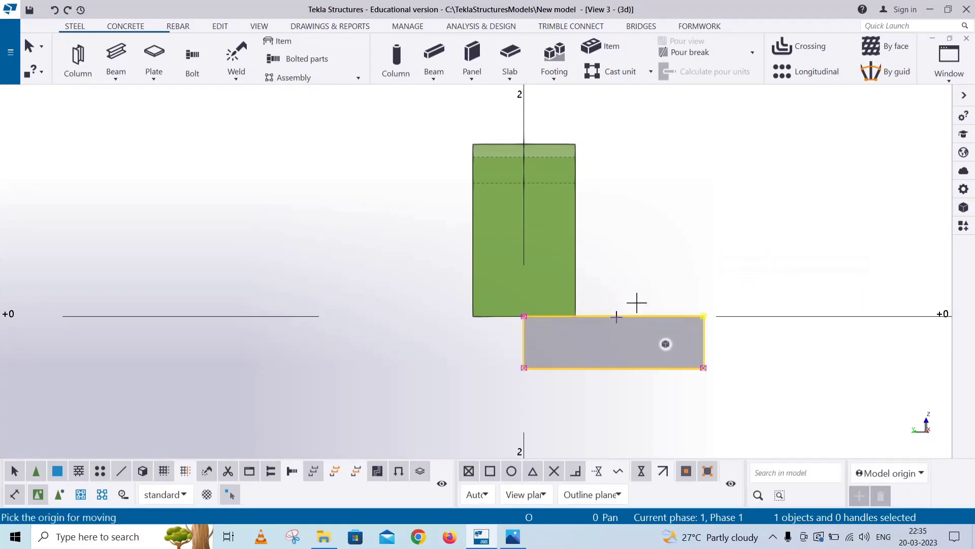
click(528, 312)
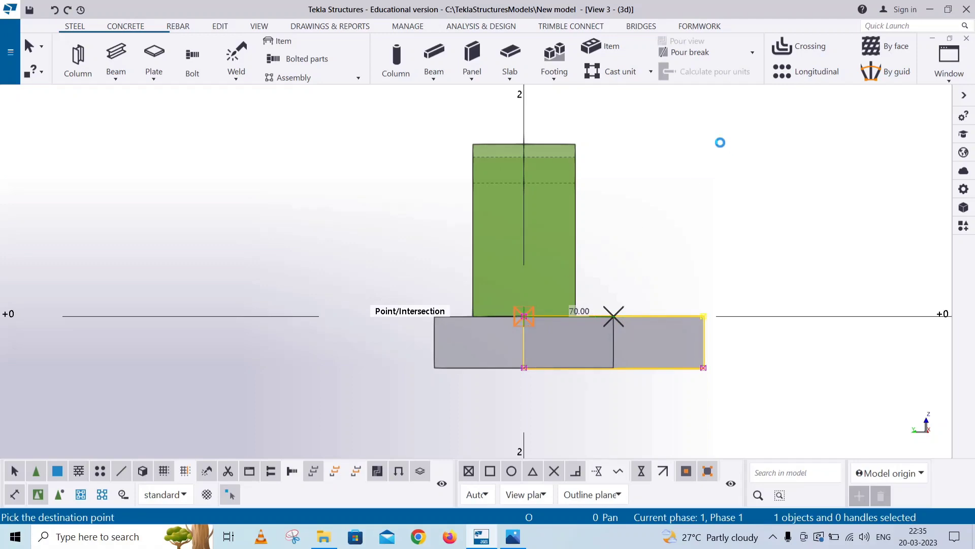
right_click(653, 136)
click(740, 142)
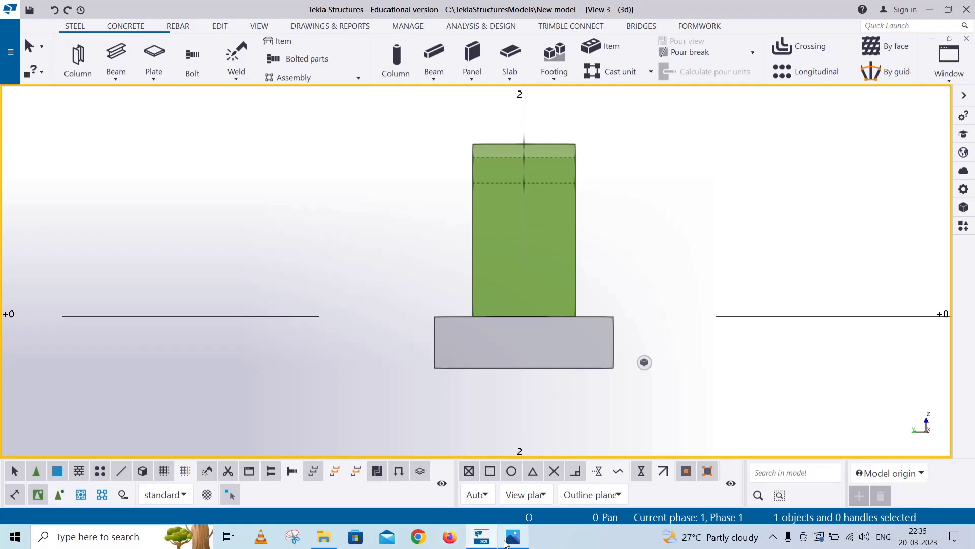
Check the hole layout in the reference drawing, then add a bolt group to the end plate along the line joining its short-edge midpoints.
click(512, 537)
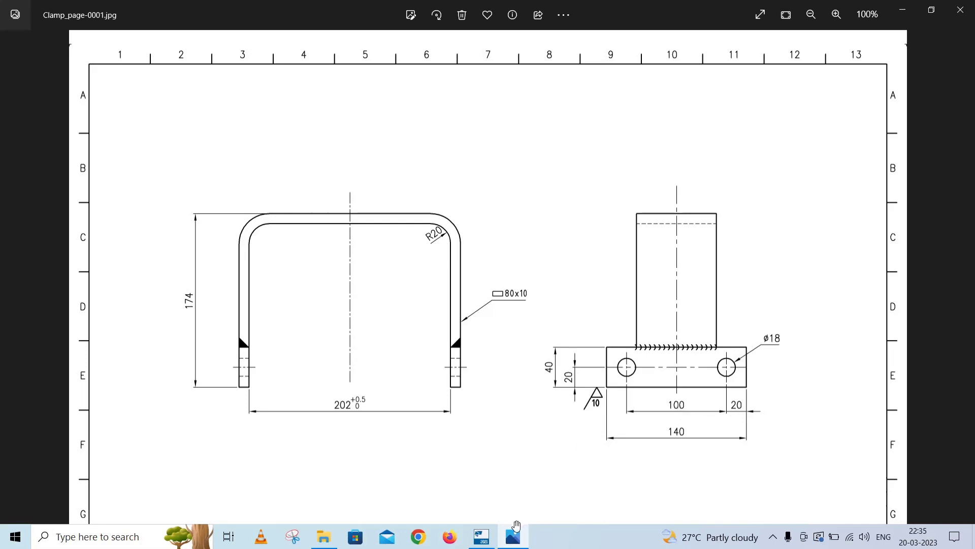
click(482, 537)
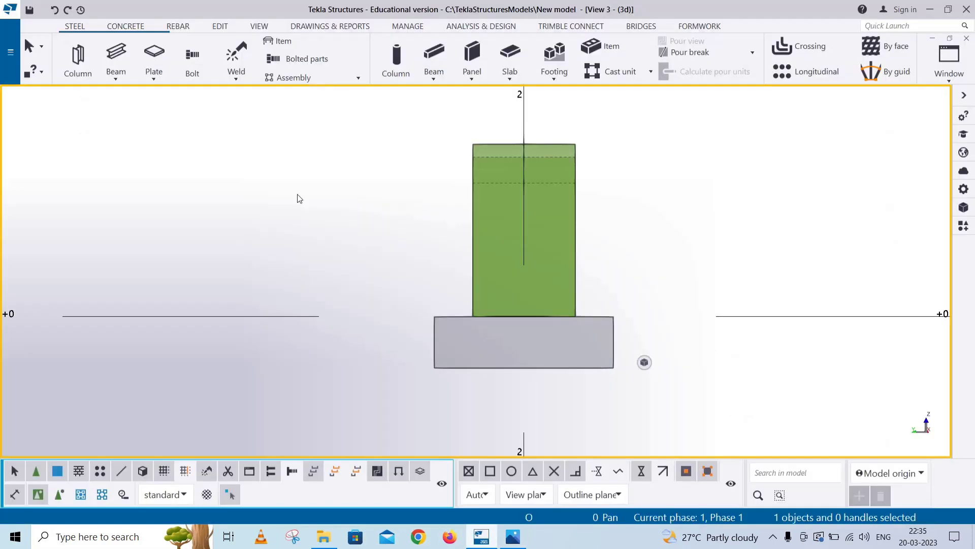
click(191, 59)
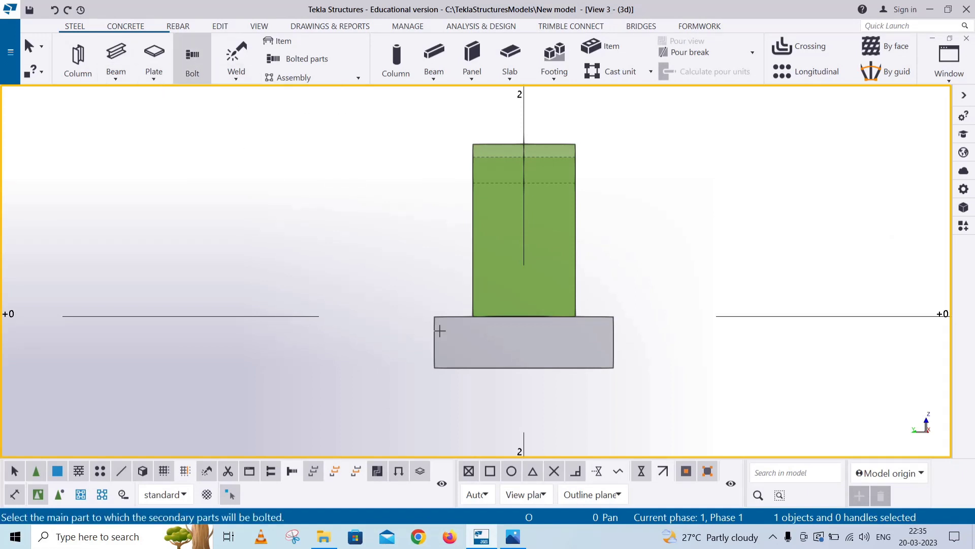
click(353, 322)
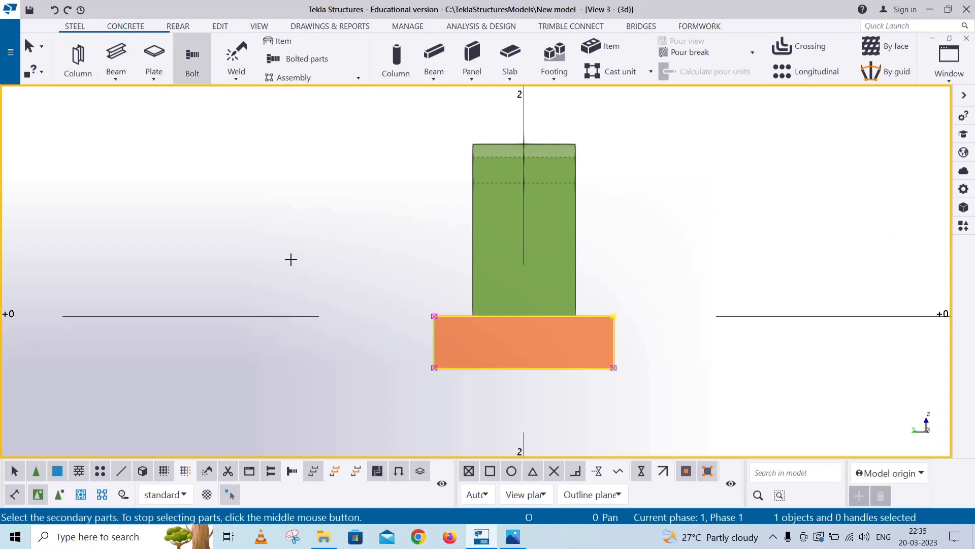
middle_click(300, 253)
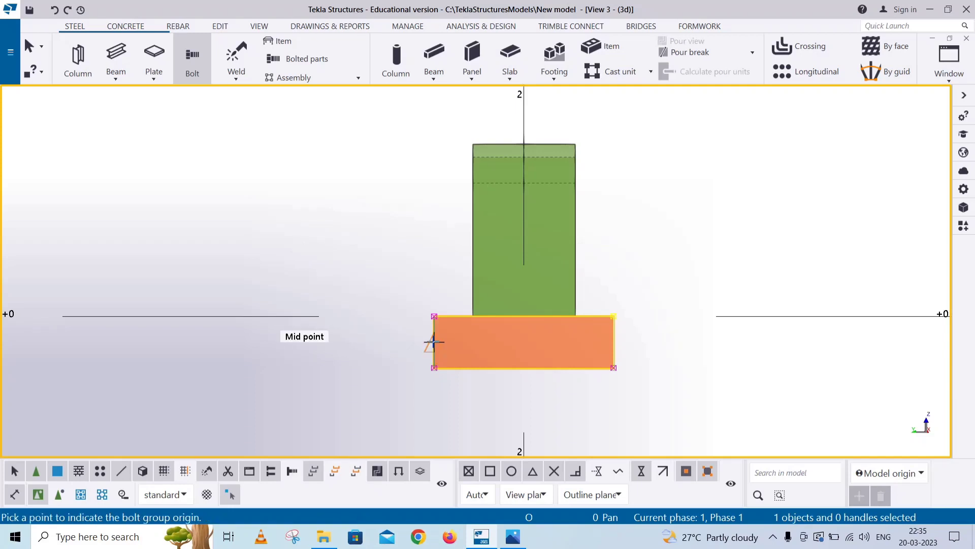
click(434, 342)
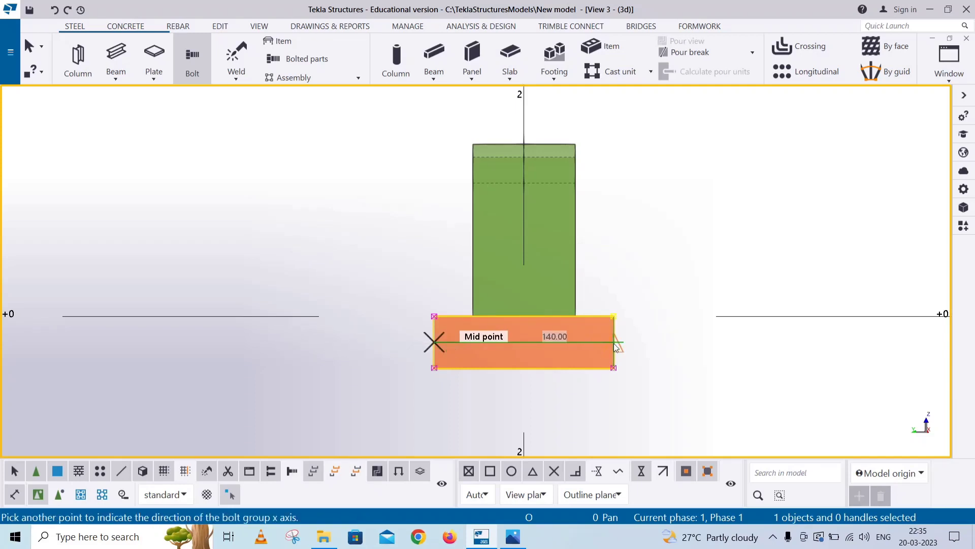
click(367, 349)
right_click(226, 230)
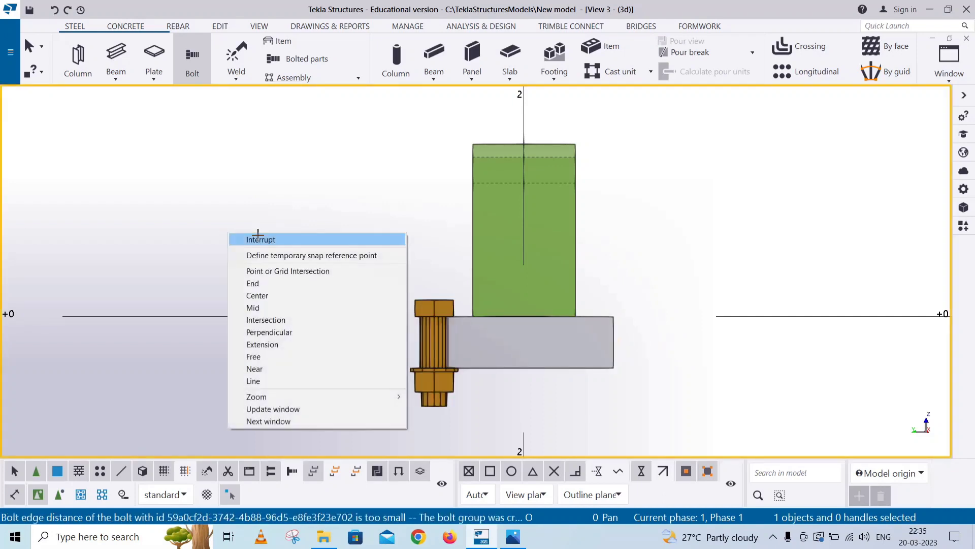
click(257, 237)
Set the bolt group's rotation to Top so the bolt runs through the plate's thickness.
double_click(431, 307)
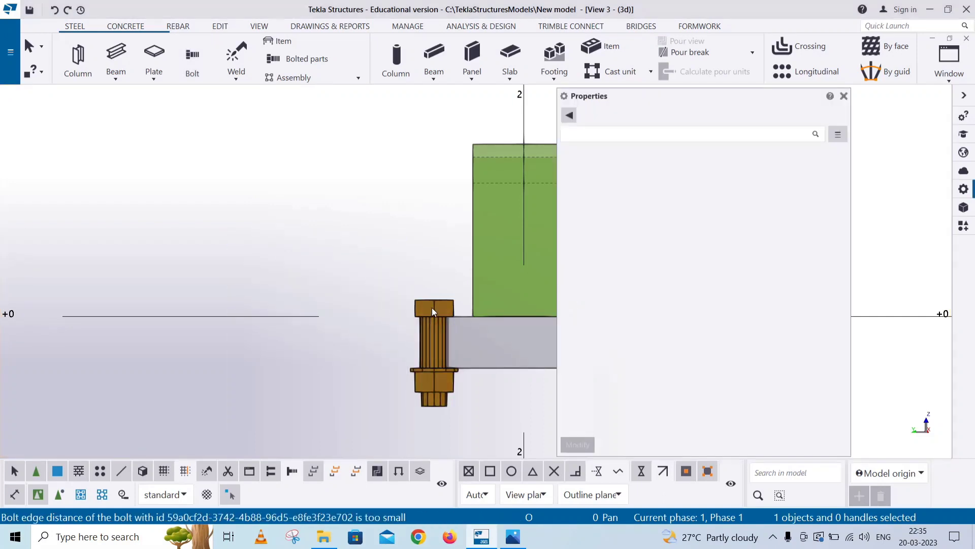
scroll(675, 335, down, 10)
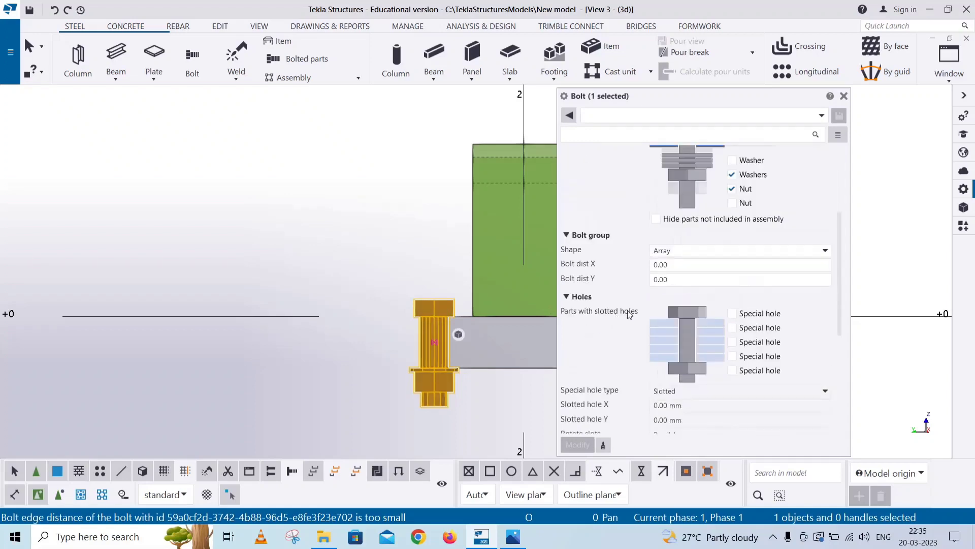
click(678, 312)
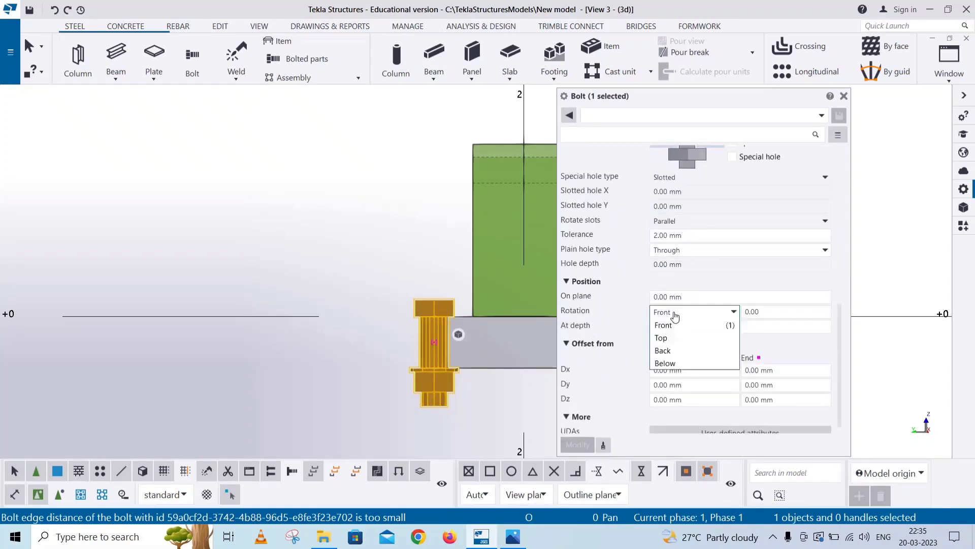
click(663, 334)
click(578, 445)
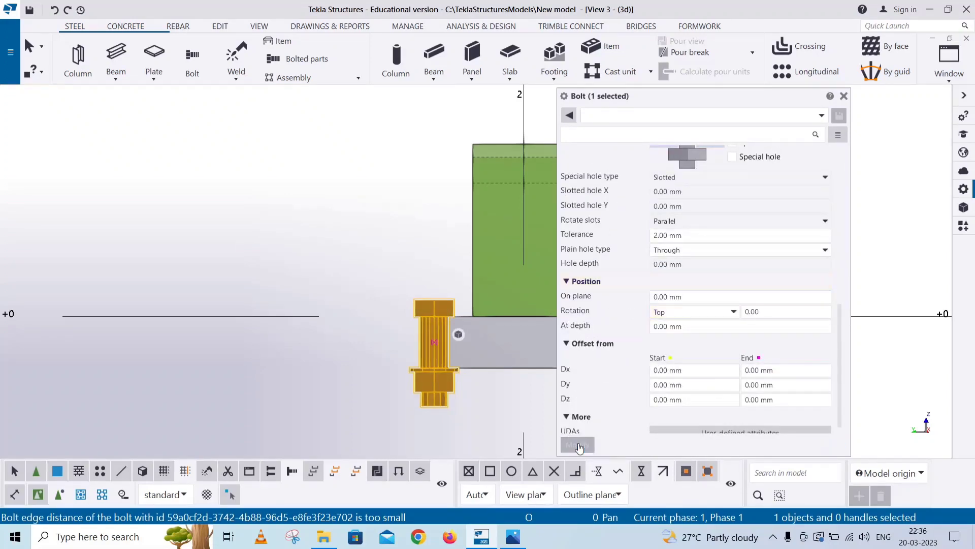
Set the bolt size to 16 mm and apply the change to the bolt group.
scroll(696, 195, up, 10)
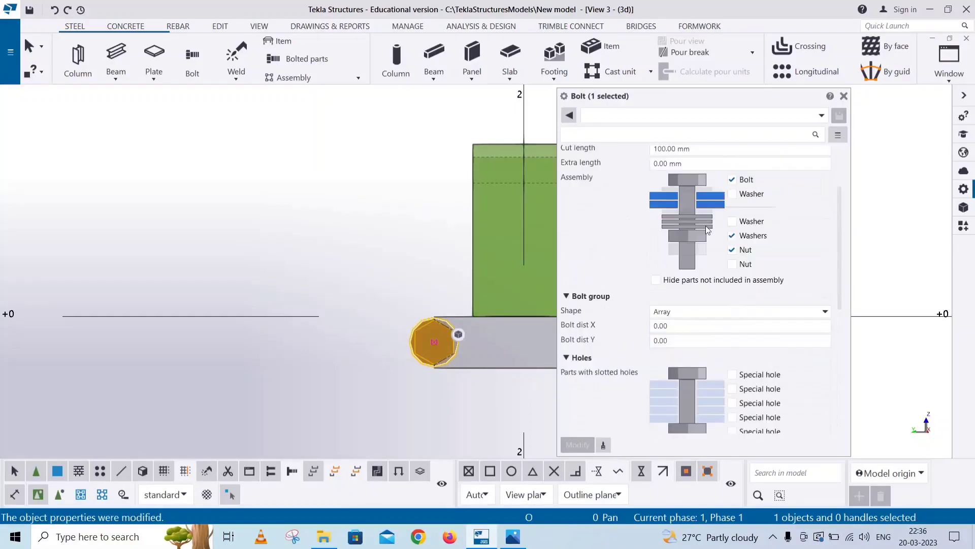
click(680, 169)
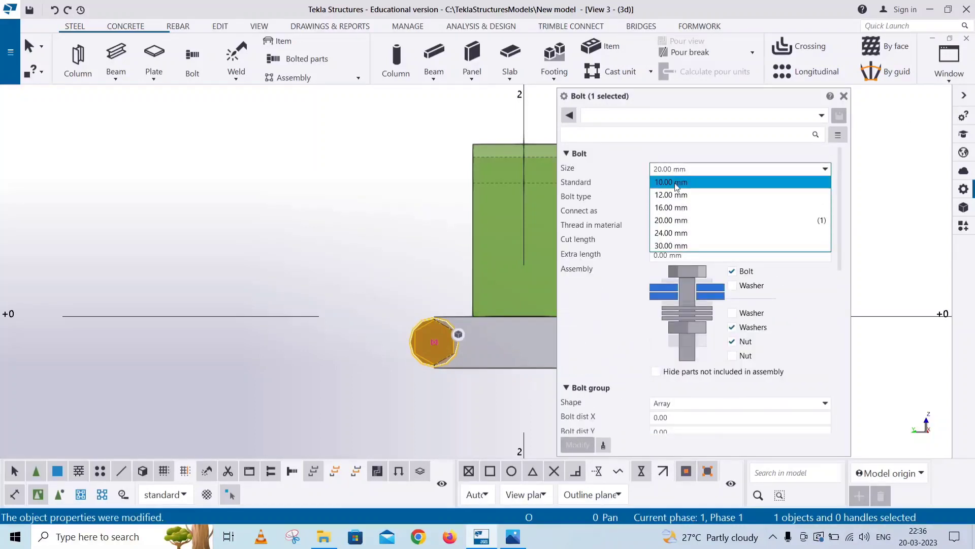
click(666, 209)
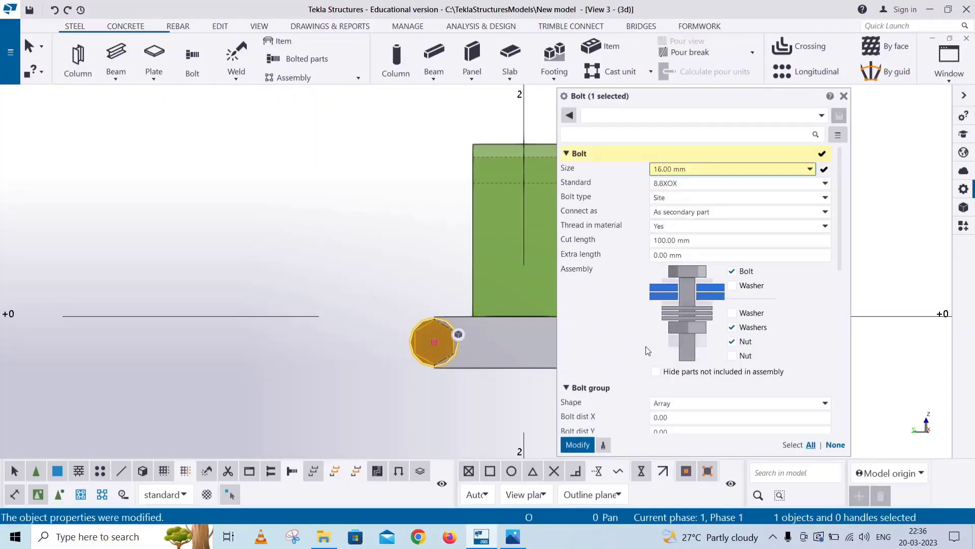
scroll(664, 346, down, 7)
scroll(664, 346, down, 3)
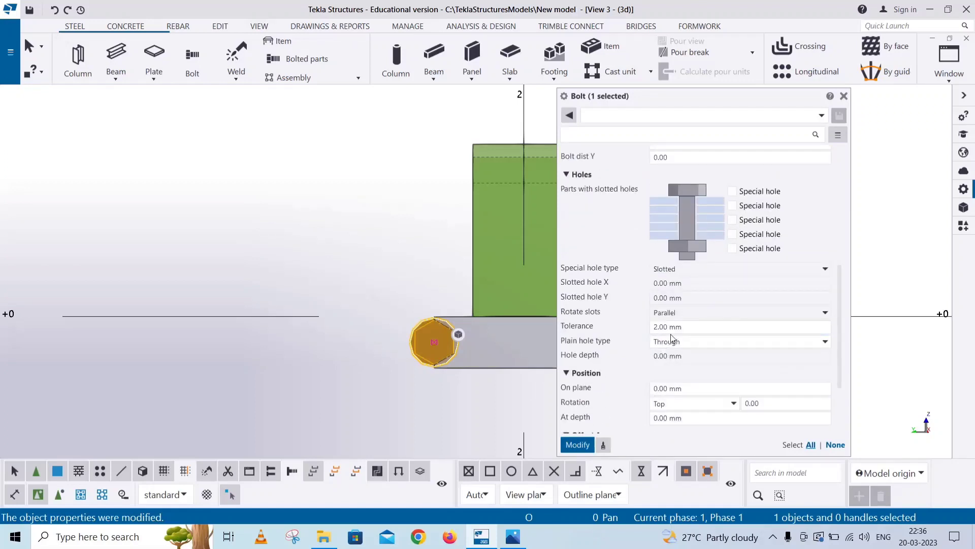
click(579, 446)
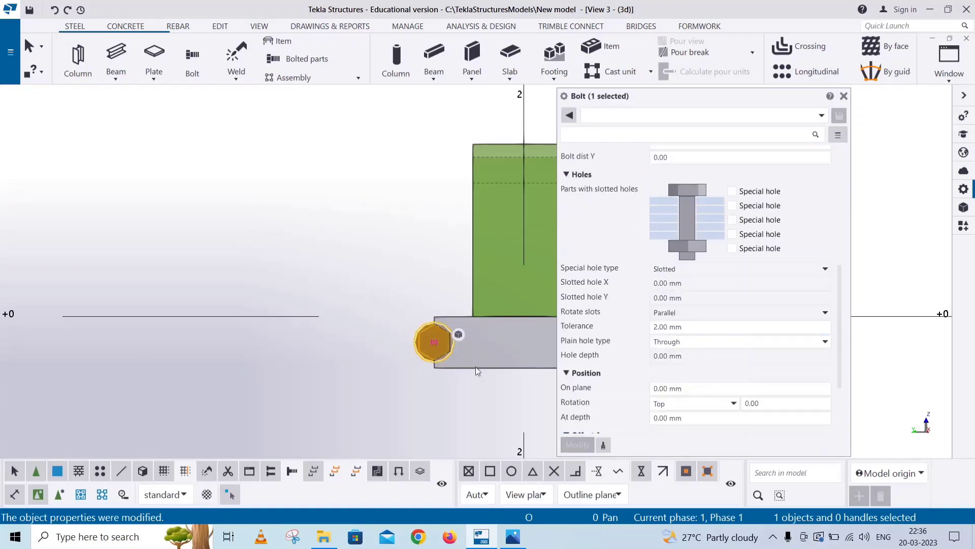
Exclude the bolt, washers and nut from the bolt assembly so only the hole remains, and close the properties.
scroll(751, 227, up, 10)
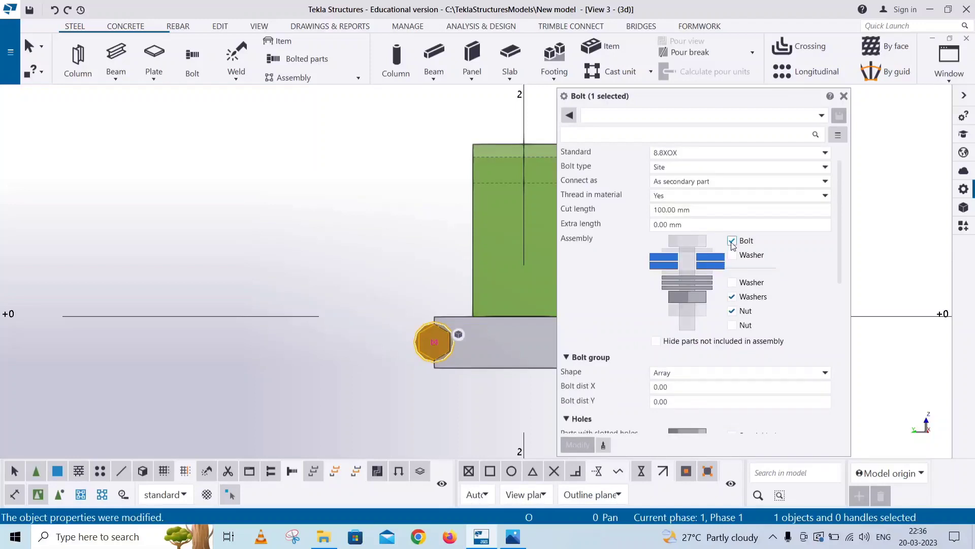
click(578, 445)
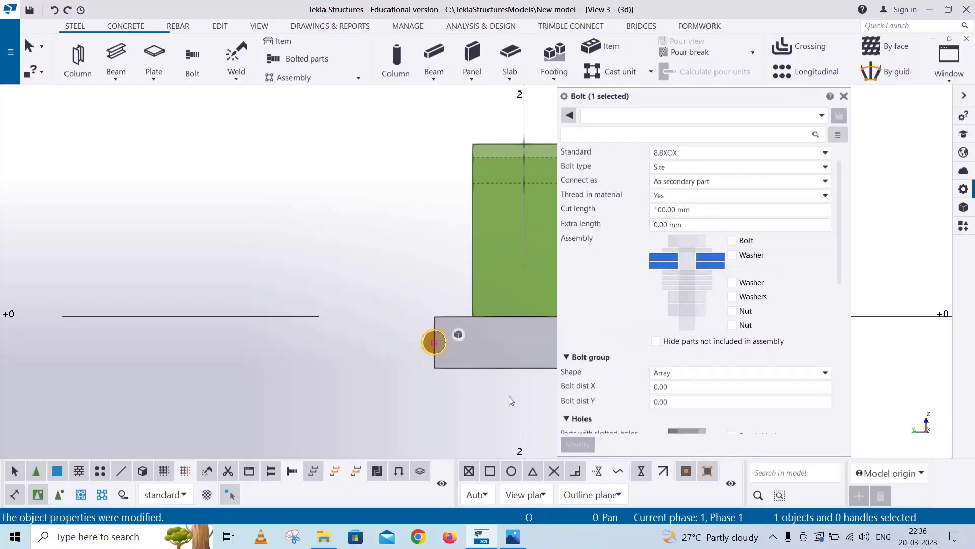
click(844, 96)
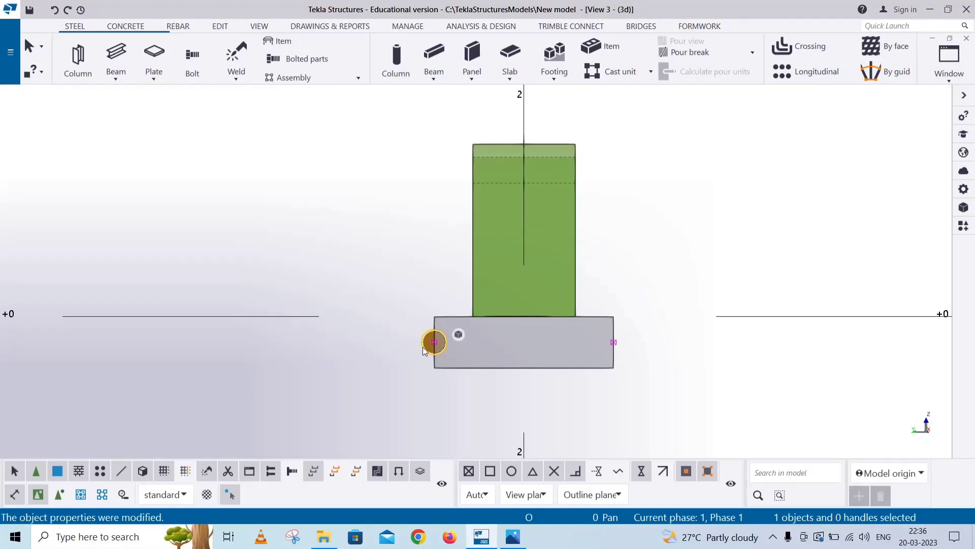
Set the bolt group's start offset Dx to 20 mm and apply the change.
scroll(736, 296, down, 10)
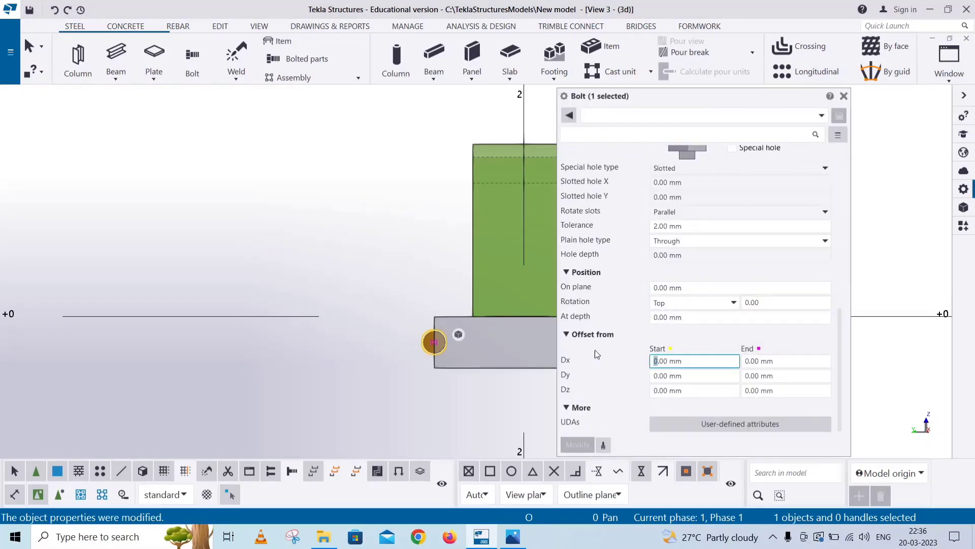
text(20)
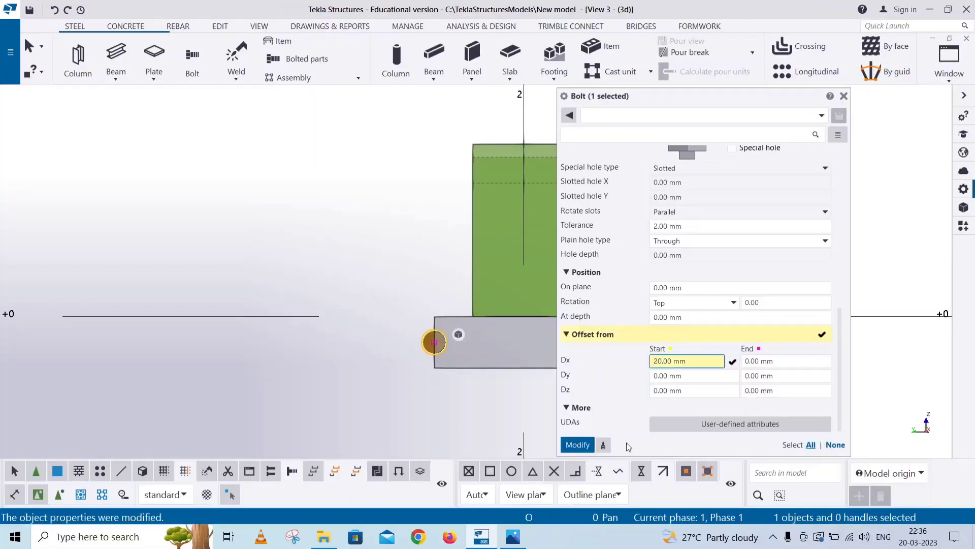
click(577, 445)
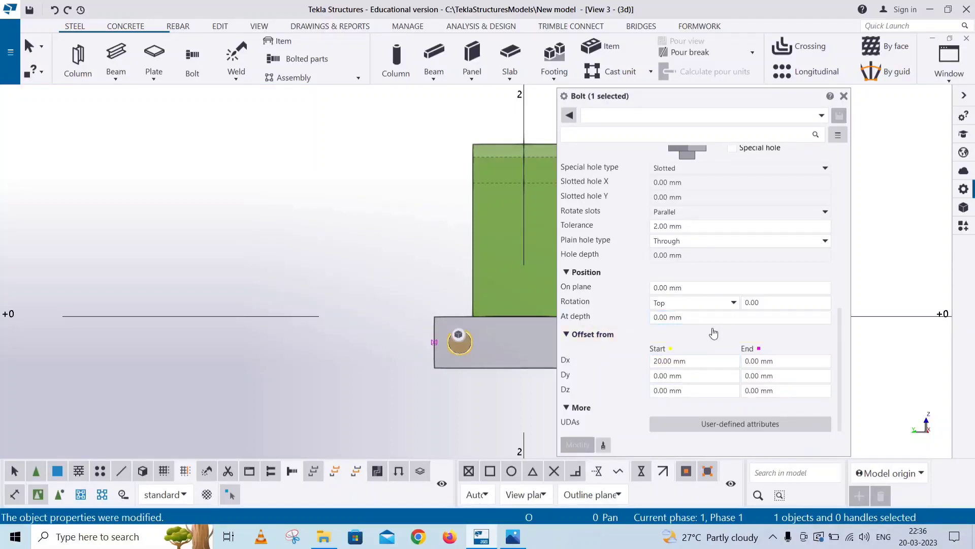
Check the hole spacing in the reference drawing, set the bolt group's Bolt dist X to 100, apply the change and close the properties.
click(513, 536)
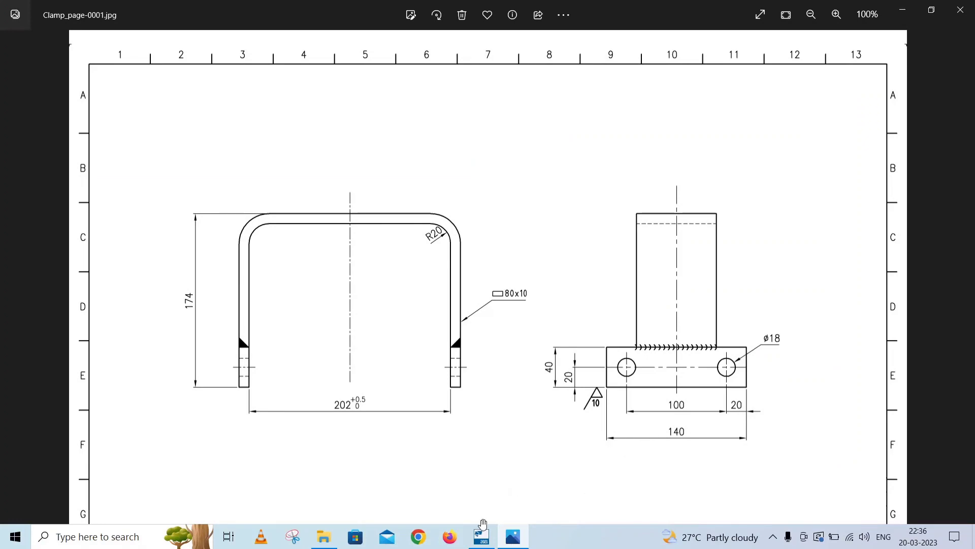
click(482, 535)
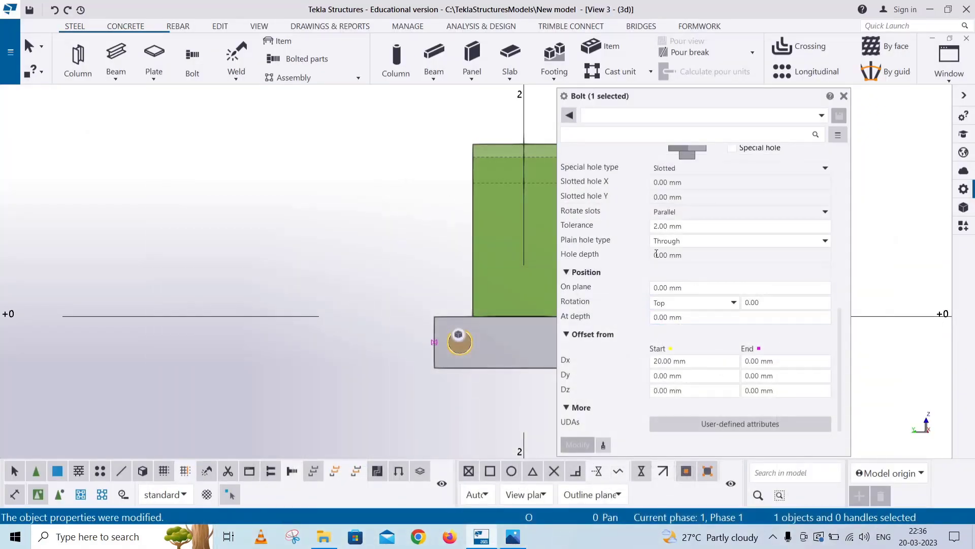
scroll(656, 254, up, 3)
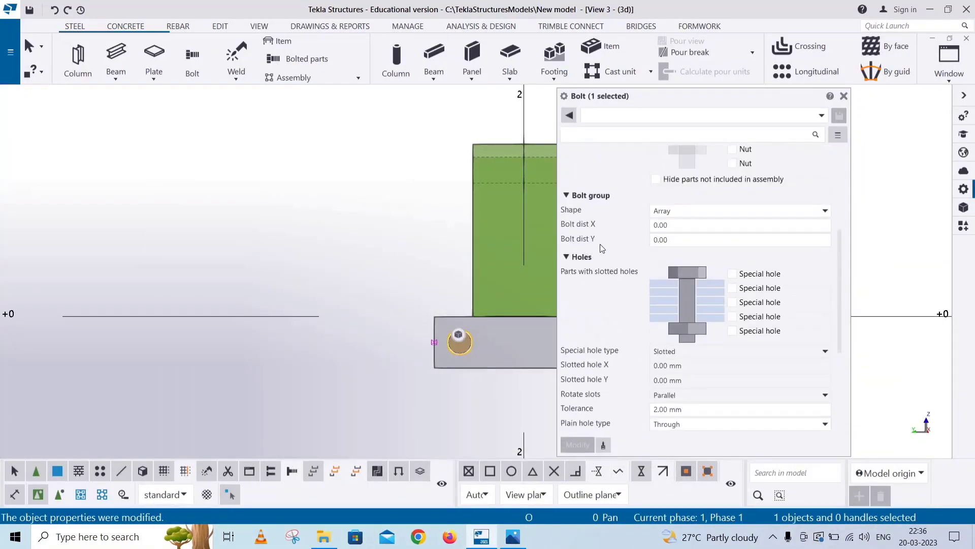
click(654, 225)
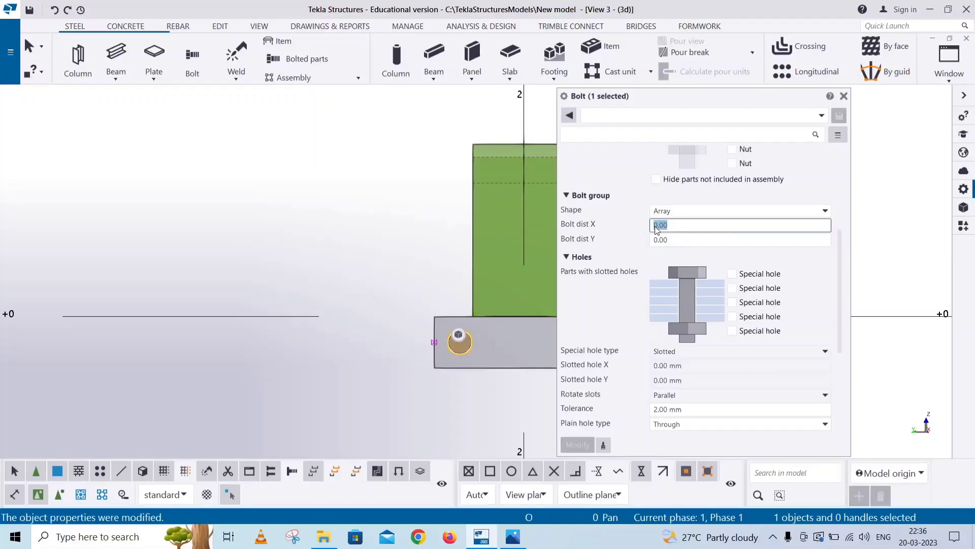
text(100)
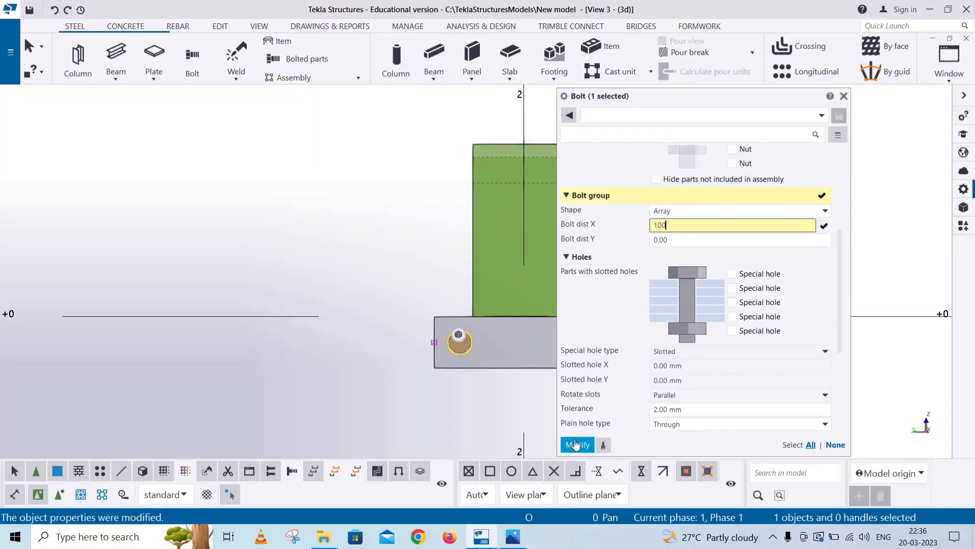
click(576, 445)
click(844, 96)
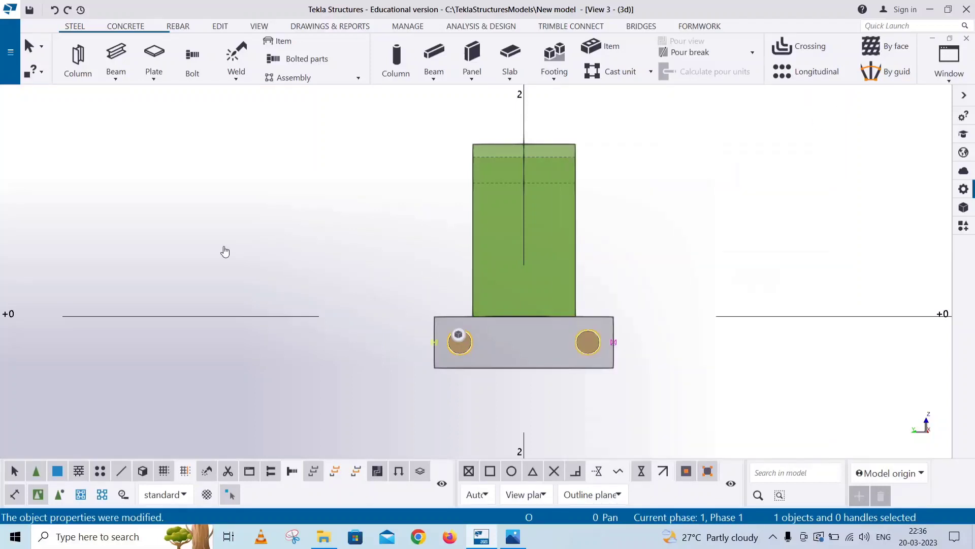
right_click(224, 252)
click(386, 307)
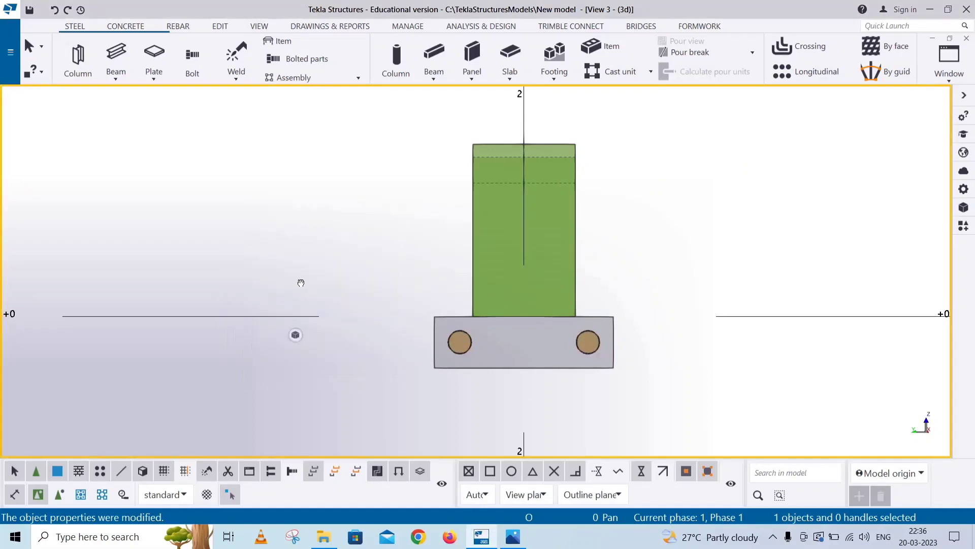
Measure the bolt spacing and edge distances of the holes in the end plate, then clear the measurements from the view.
click(214, 26)
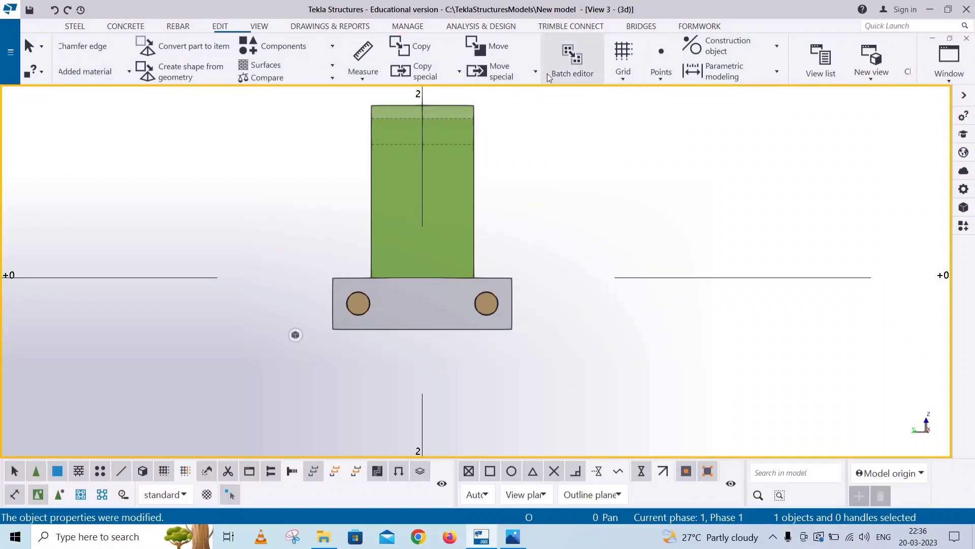
click(363, 72)
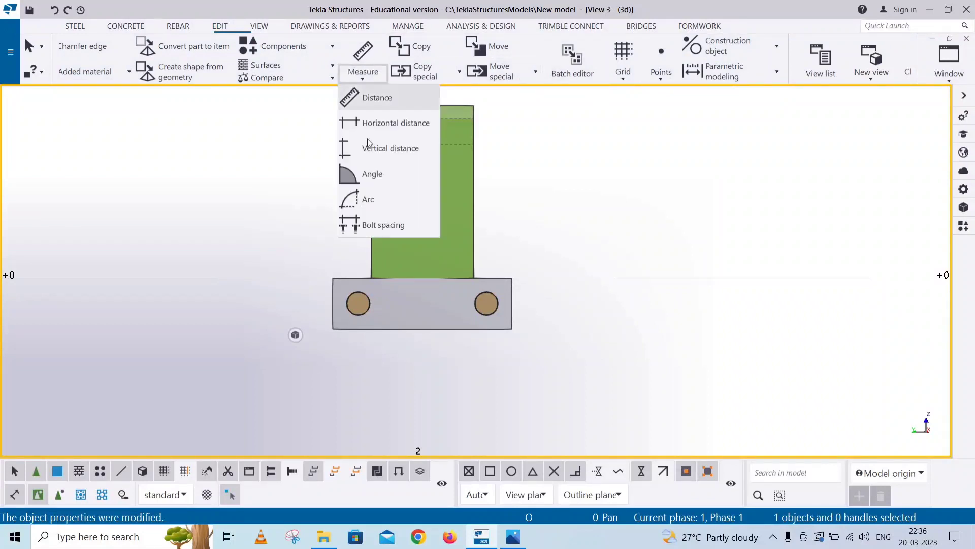
click(375, 225)
scroll(475, 307, up, 3)
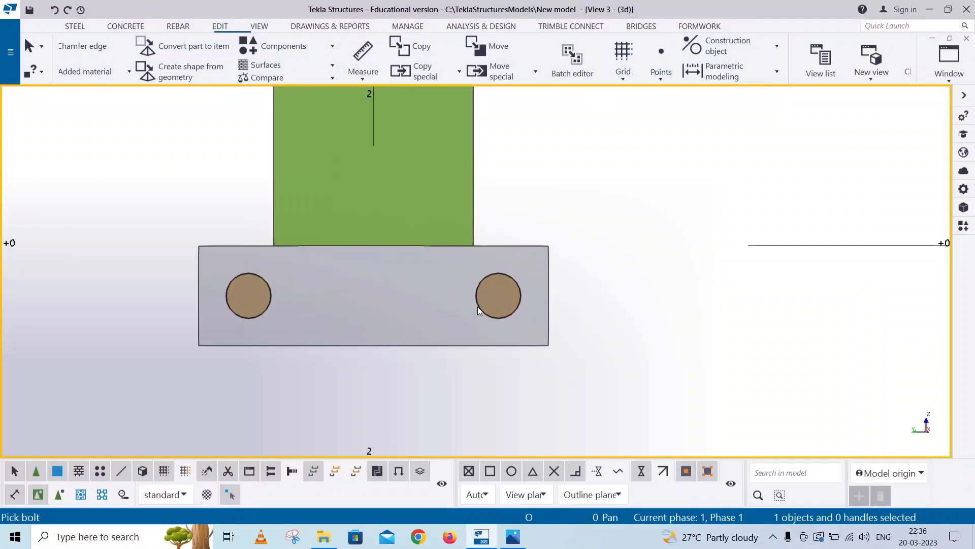
click(479, 310)
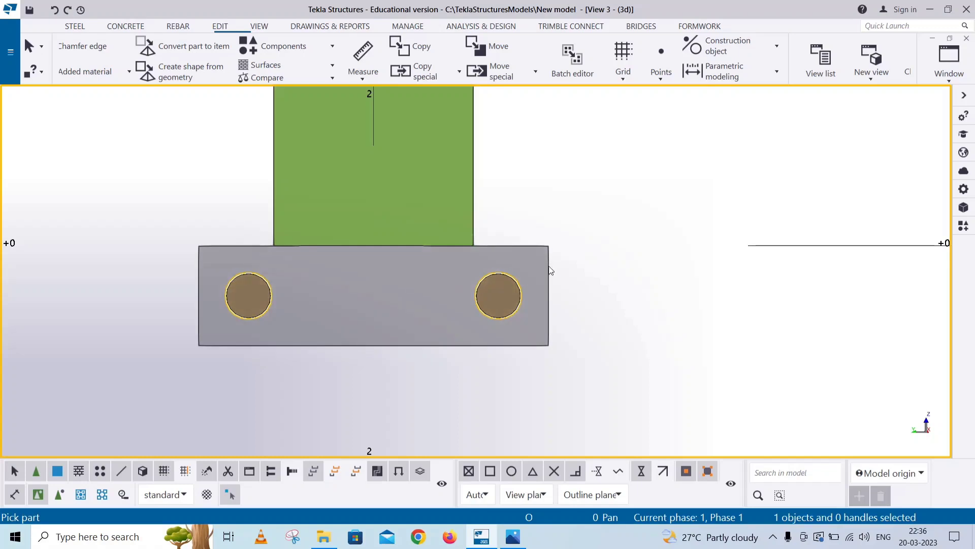
click(551, 270)
scroll(540, 265, down, 3)
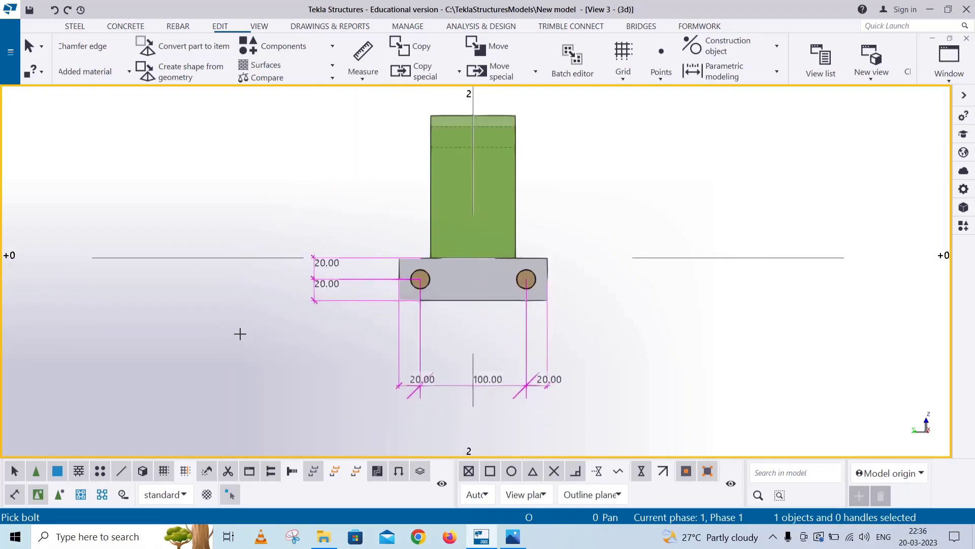
right_click(675, 166)
click(696, 169)
right_click(702, 167)
click(742, 229)
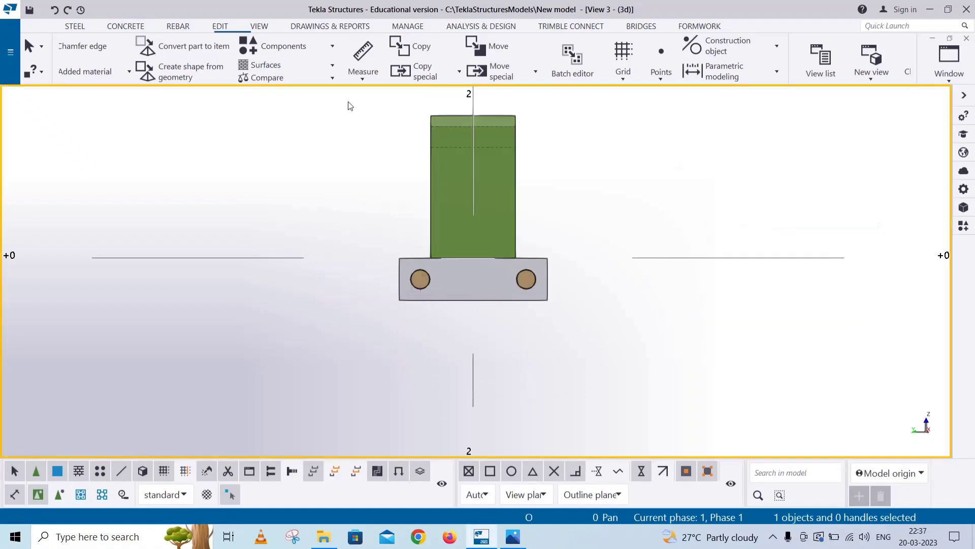
Measure the clamp's overall height from the end plate's lower edge to the body's upper edge, then clear the dimension.
click(363, 74)
click(392, 124)
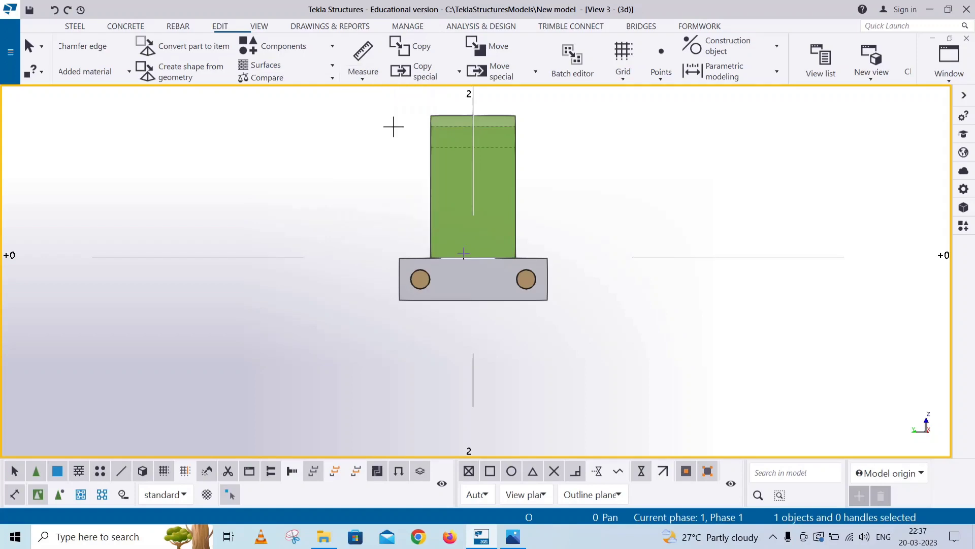
click(473, 301)
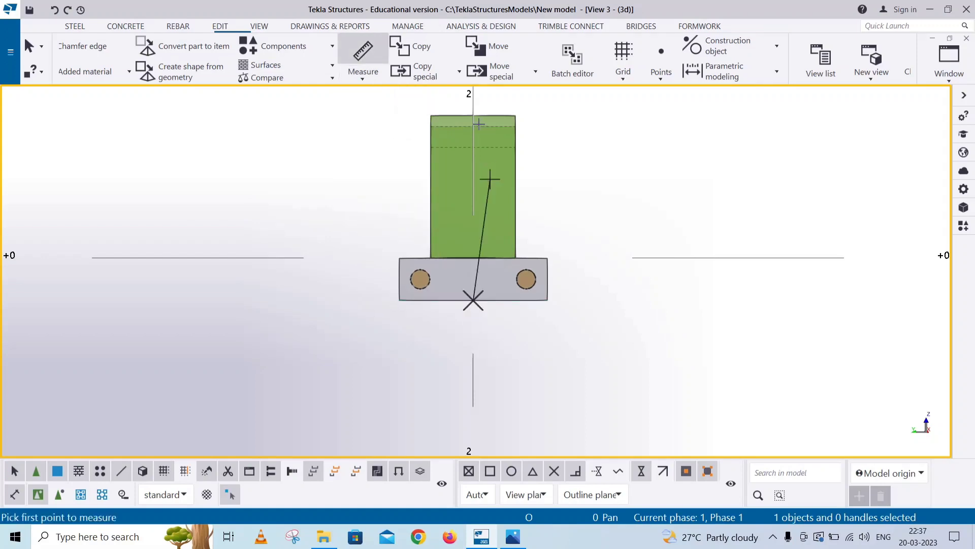
click(315, 144)
right_click(617, 144)
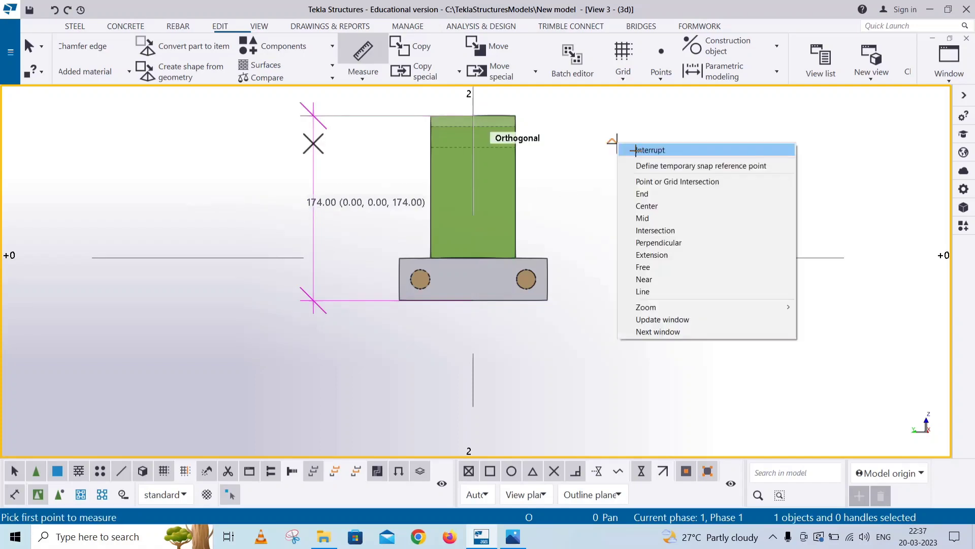
click(636, 150)
right_click(665, 145)
click(699, 212)
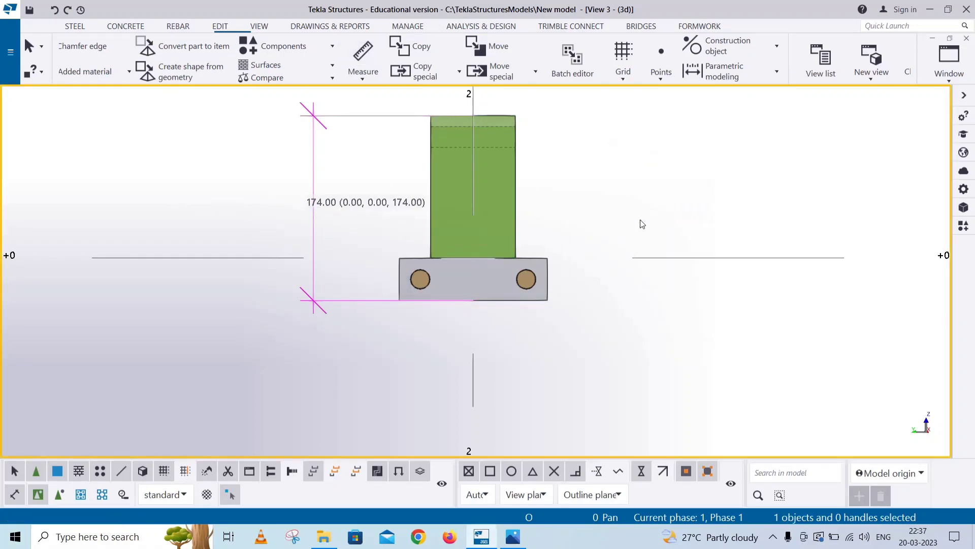
Inspect the end plate and its holes in View 1 - 3d and redraw that view.
click(949, 59)
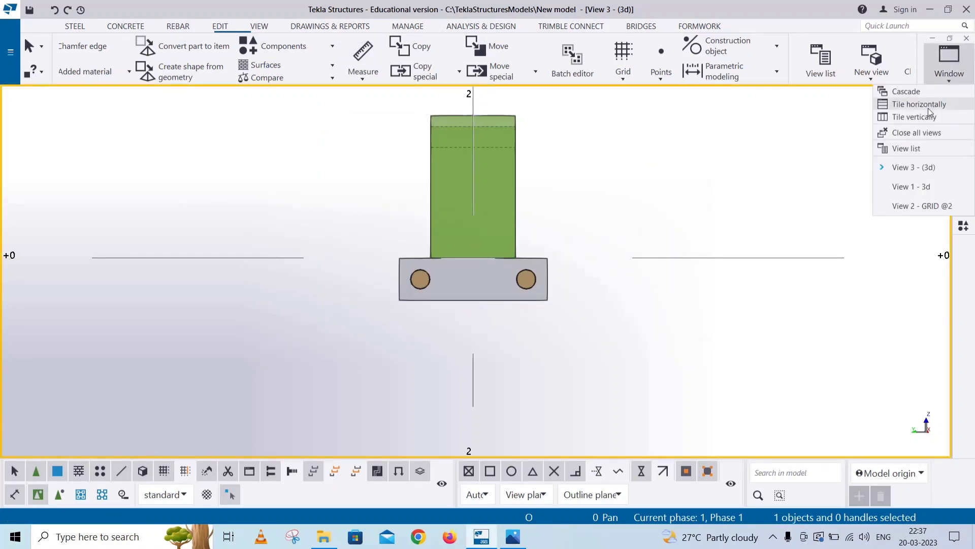
click(915, 187)
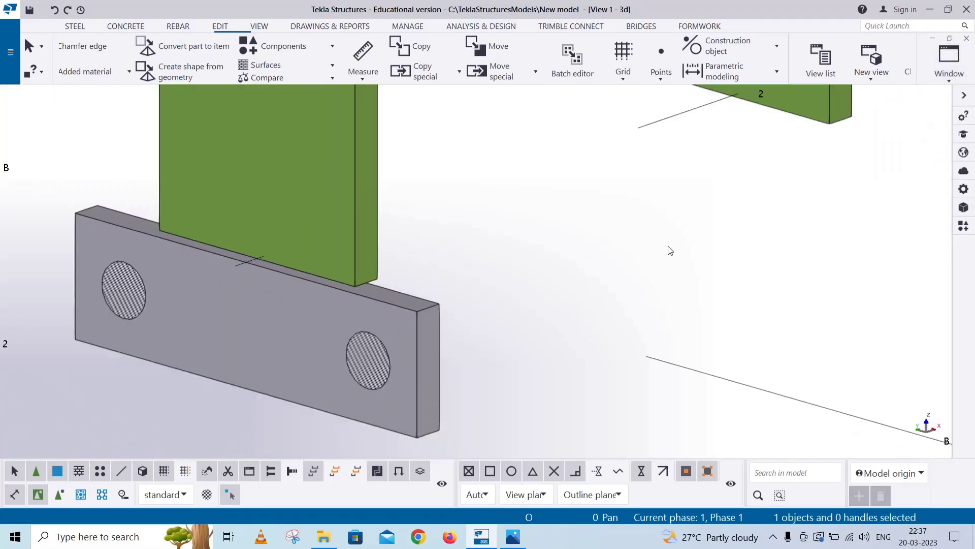
right_click(669, 250)
click(700, 307)
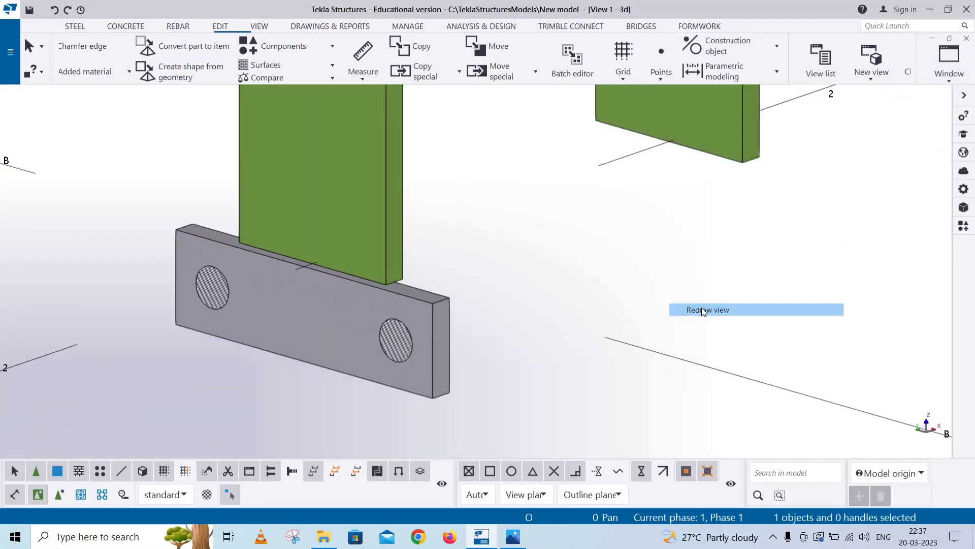
In View 2 - GRID @2, set the end plate's depth position to Behind to align it with the body's leg, and close the properties.
click(946, 82)
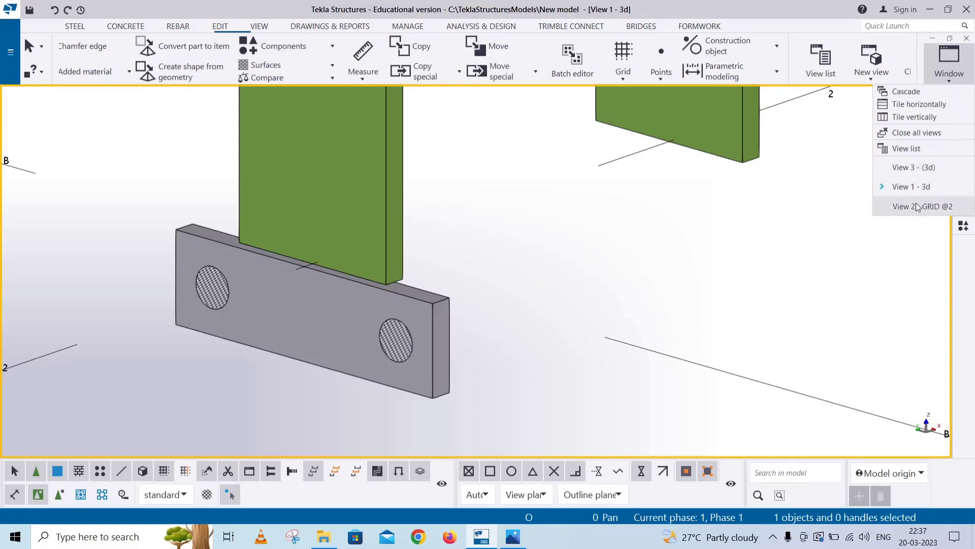
click(922, 203)
scroll(188, 332, up, 8)
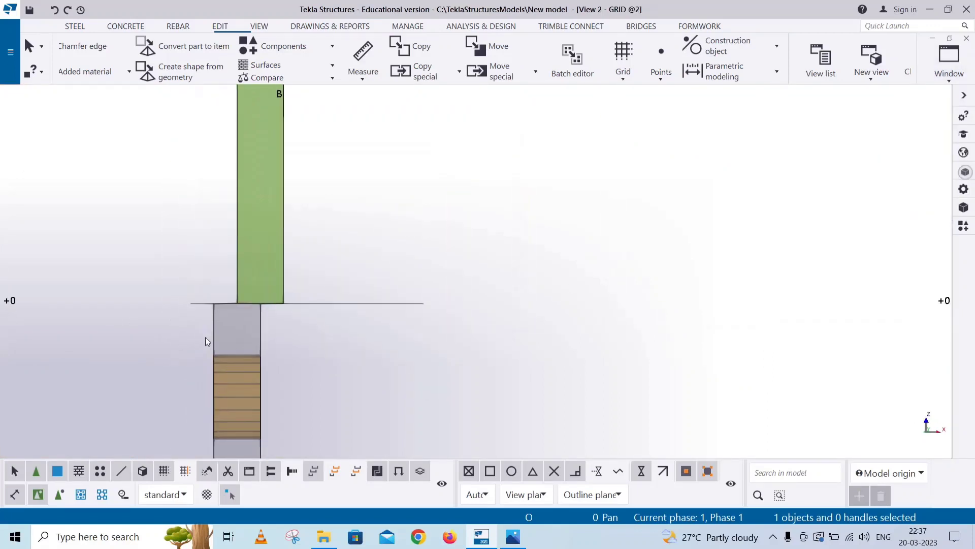
middle_drag(206, 307, 206, 278)
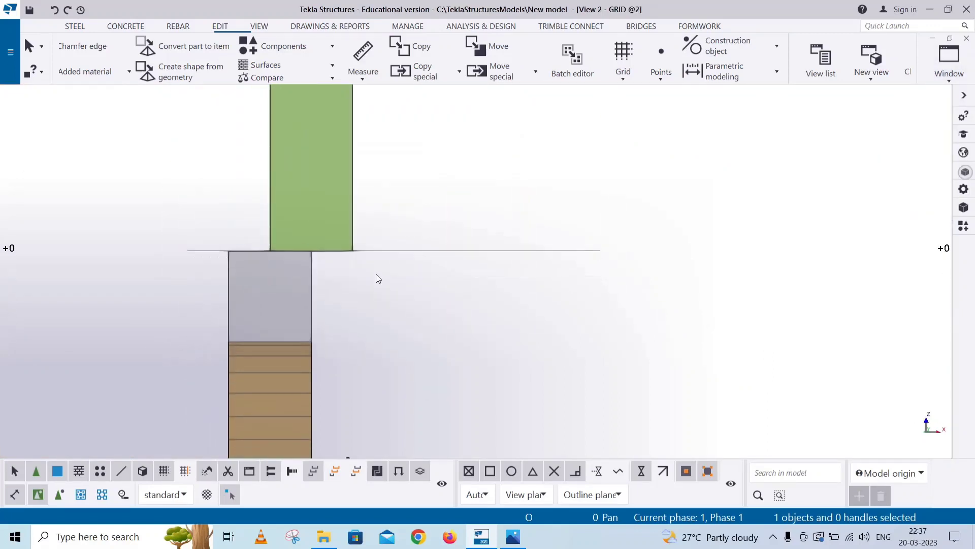
click(229, 270)
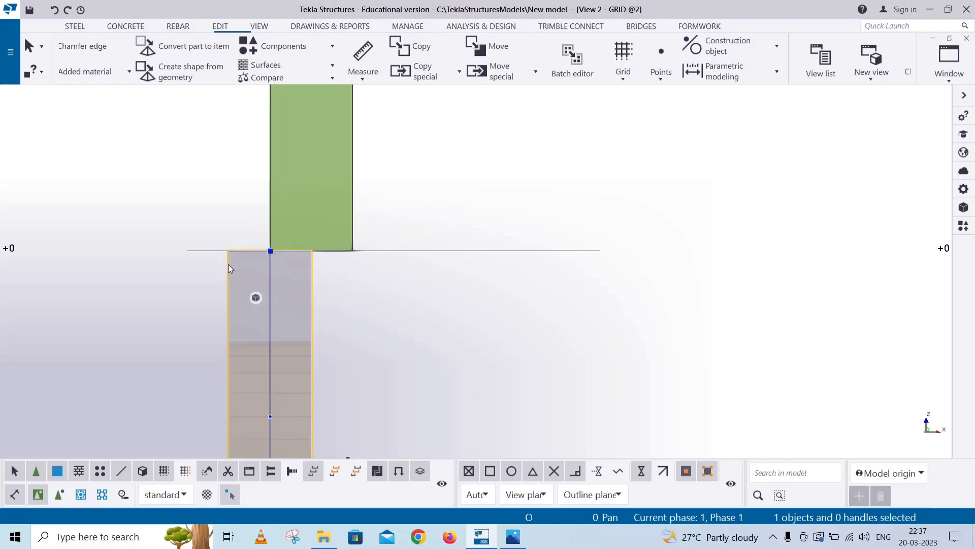
double_click(227, 264)
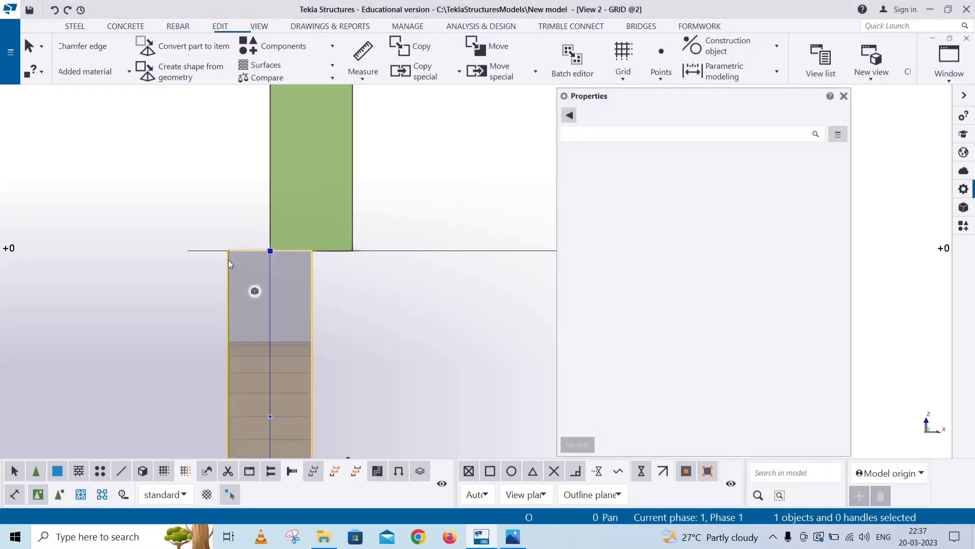
click(685, 311)
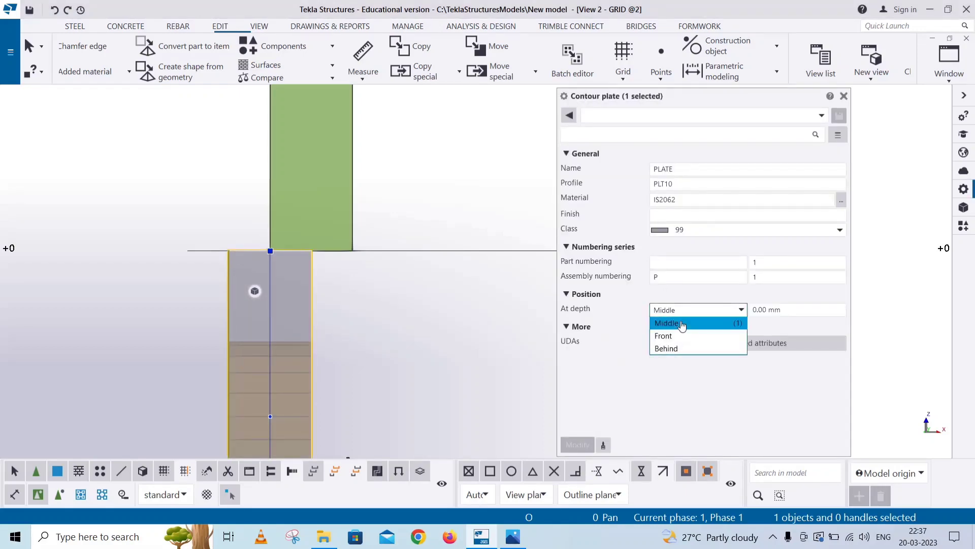
click(666, 349)
click(572, 445)
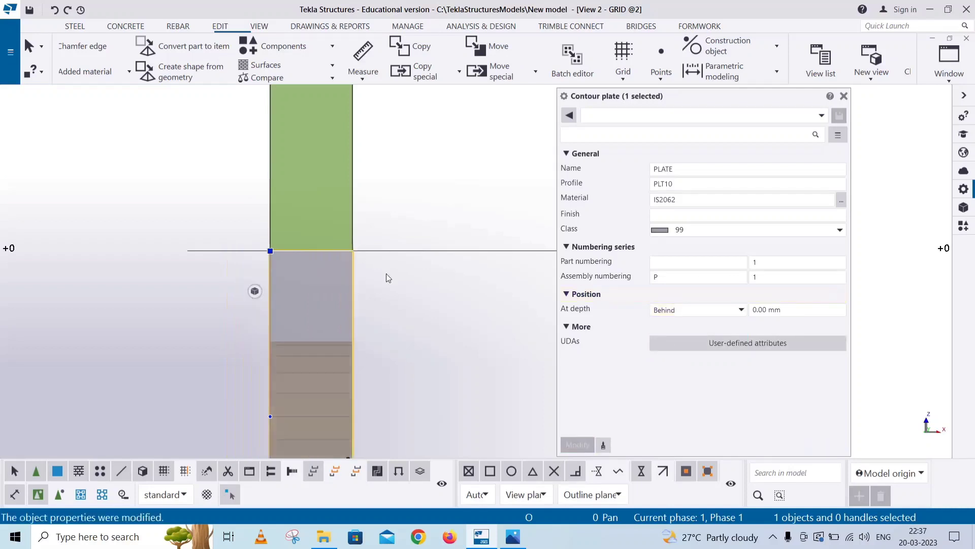
click(844, 96)
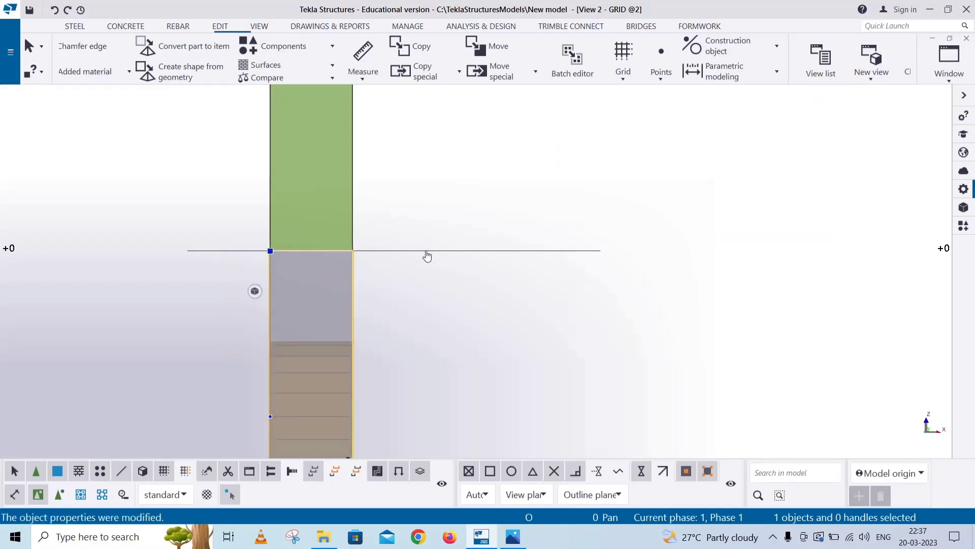
right_click(447, 181)
click(464, 187)
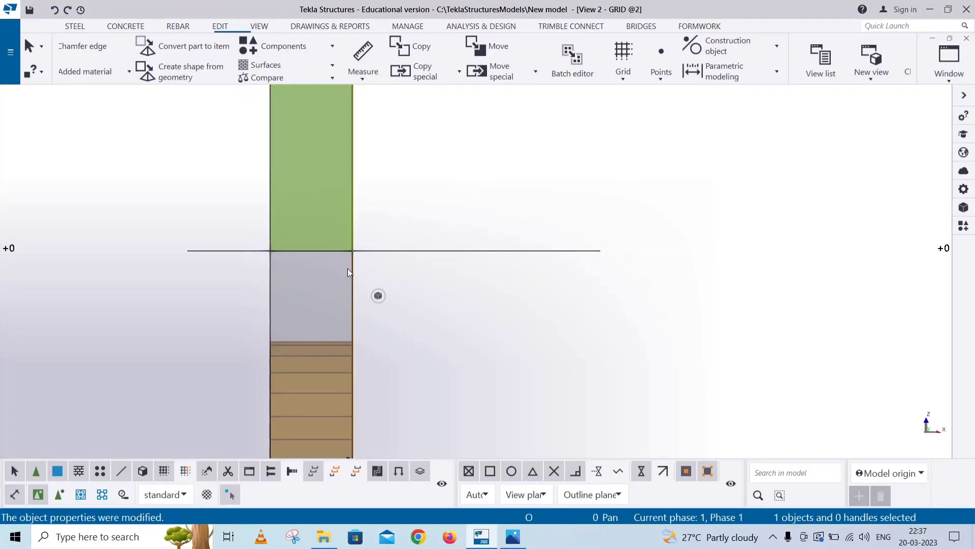
Copy the end plate with its holes from the body's left leg to the lower end of the right leg.
click(270, 273)
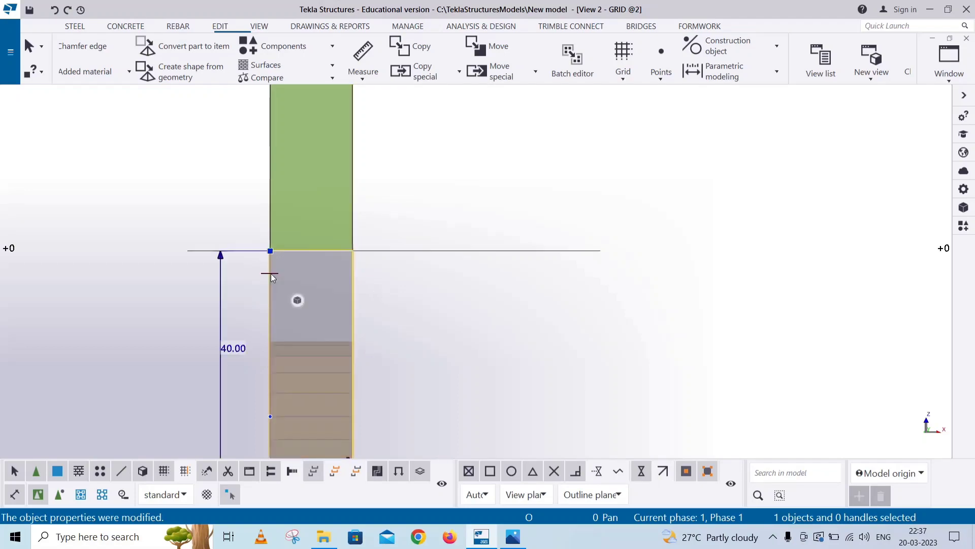
right_click(440, 171)
click(465, 232)
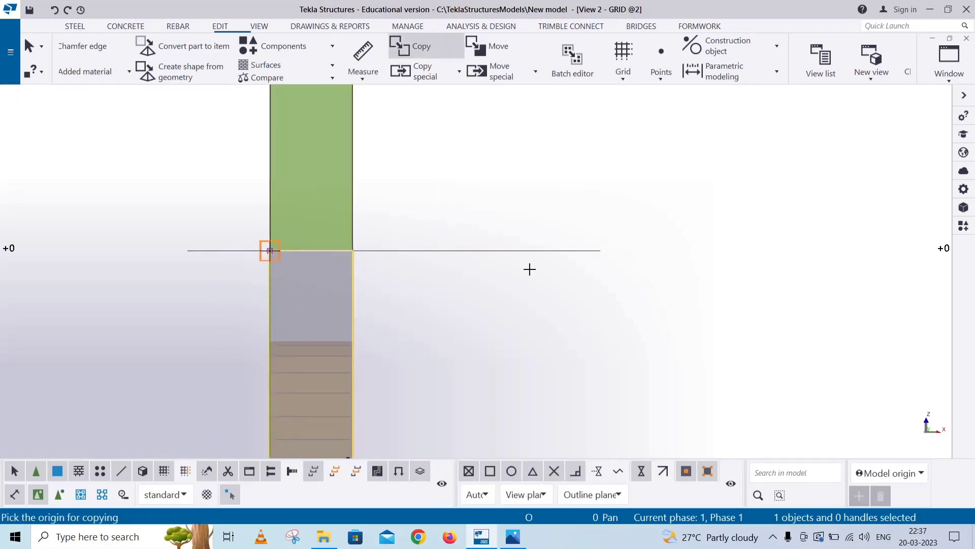
scroll(530, 269, down, 5)
scroll(601, 275, up, 3)
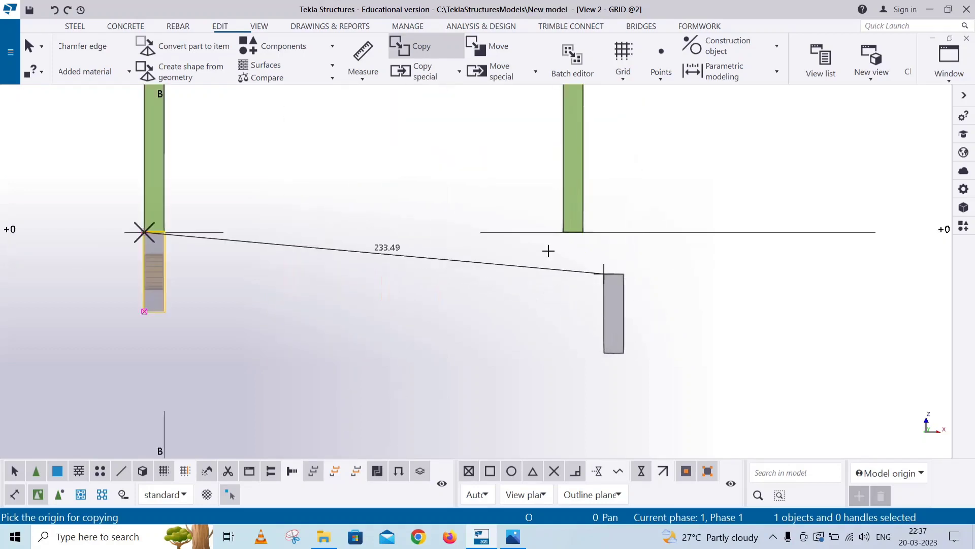
scroll(548, 250, up, 5)
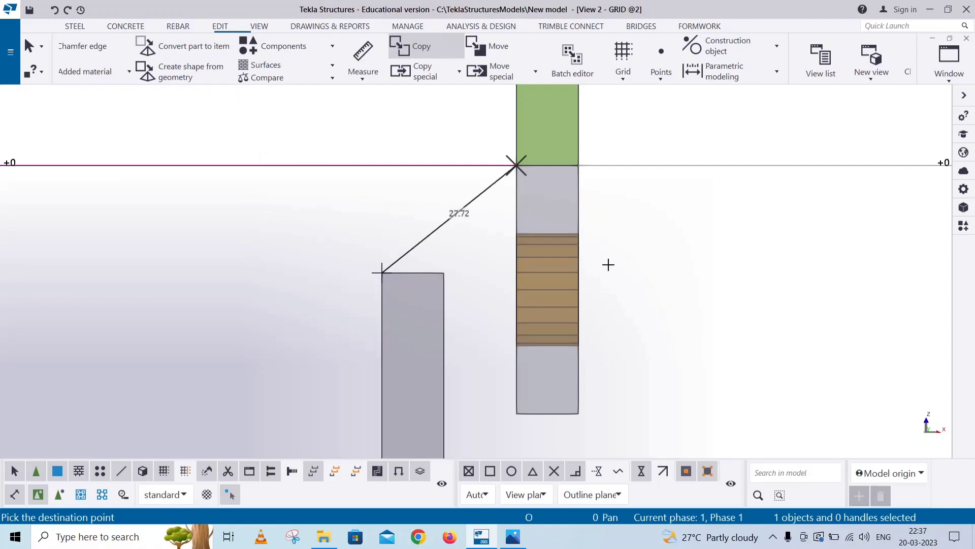
right_click(614, 218)
click(648, 227)
Check the weld between leg and end plate in the reference drawing, and redraw View 2 at the left leg's joint.
scroll(671, 223, down, 8)
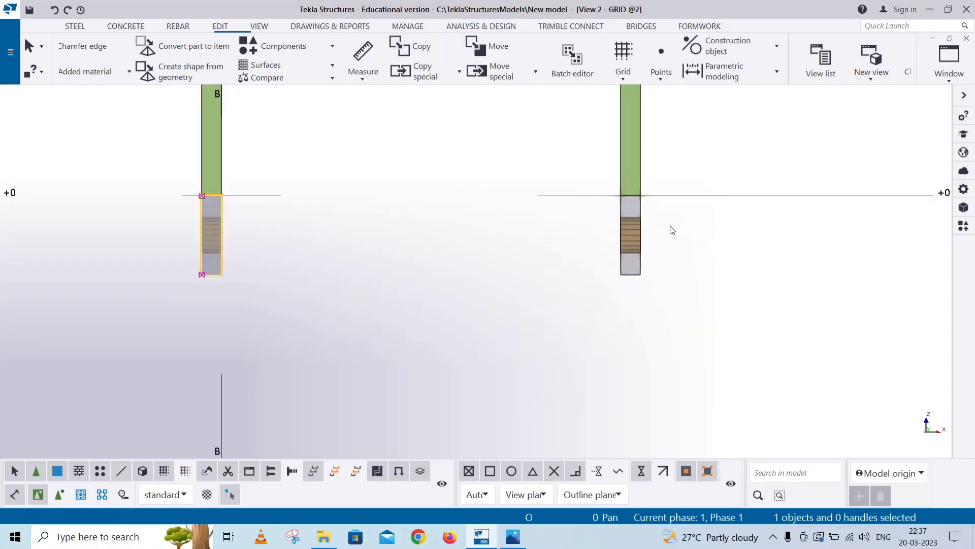
middle_drag(590, 317, 579, 386)
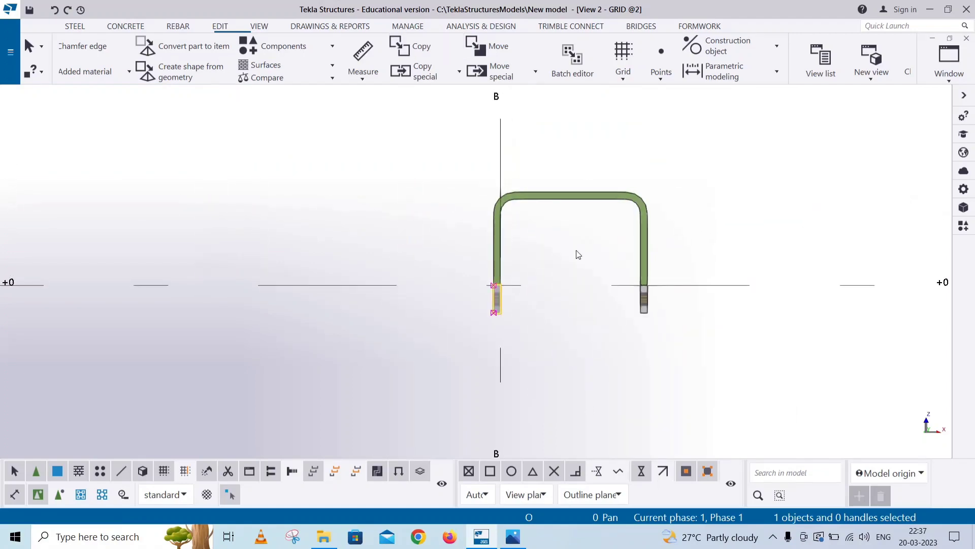
scroll(570, 267, up, 2)
key(alt+Tab)
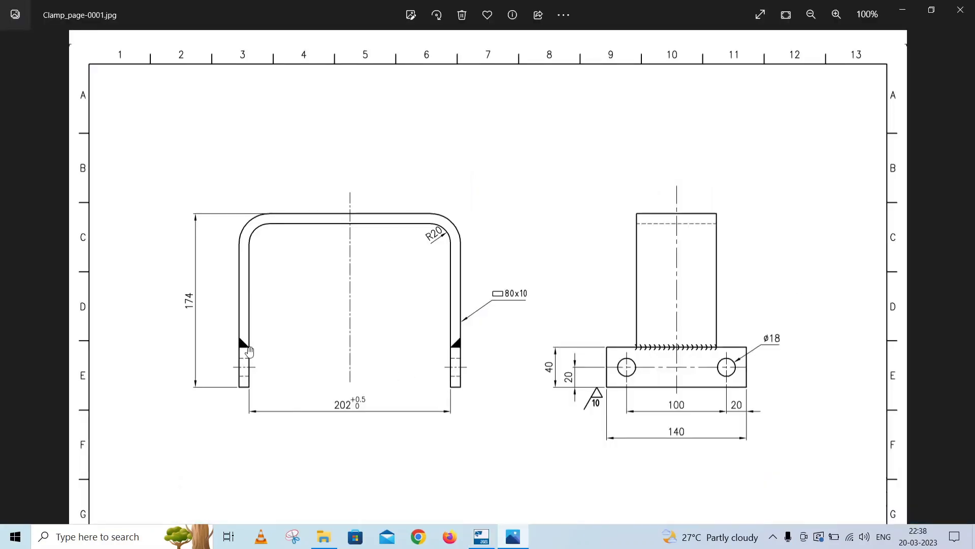
click(902, 10)
scroll(463, 288, up, 2)
scroll(447, 301, up, 2)
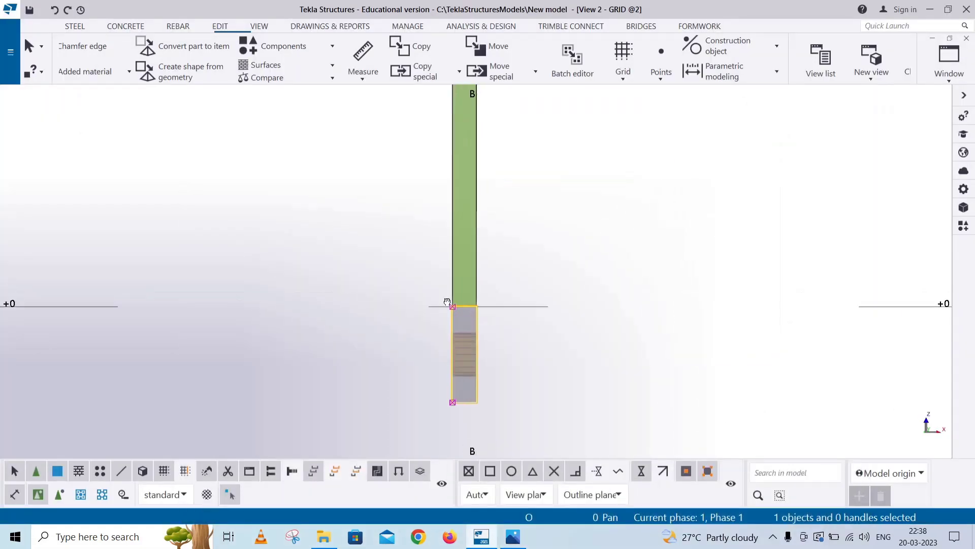
scroll(532, 227, up, 3)
right_click(564, 286)
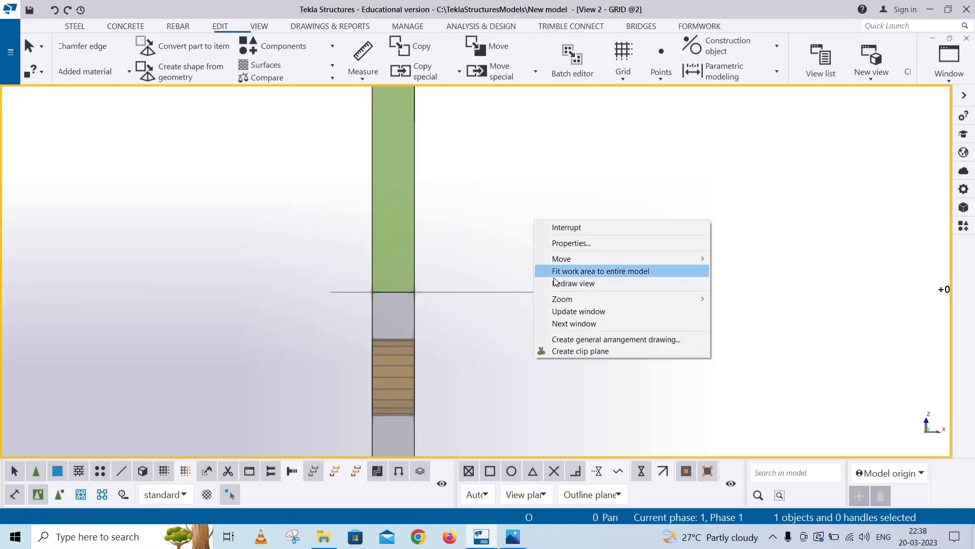
click(569, 283)
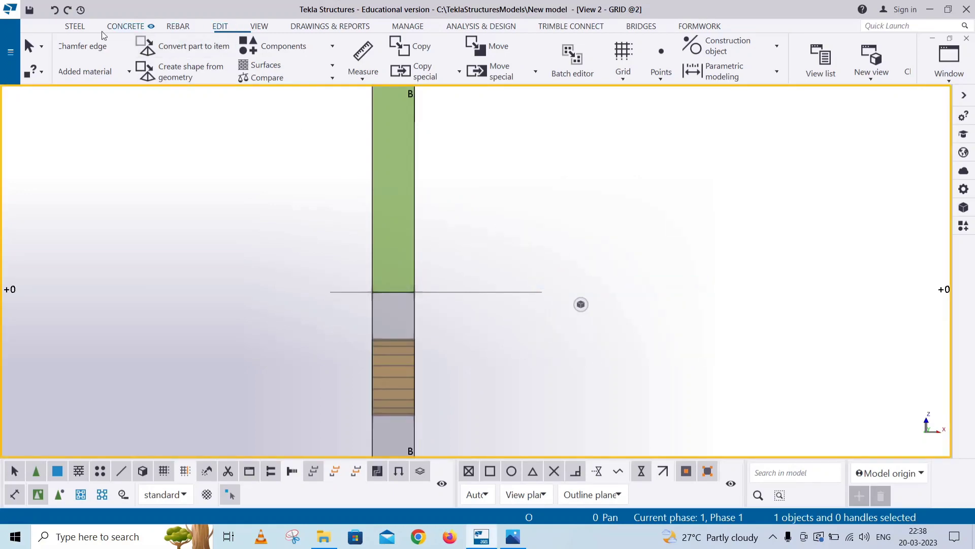
Create a weld between the left end plate, as the part to weld to, and the body's leg above it.
click(75, 26)
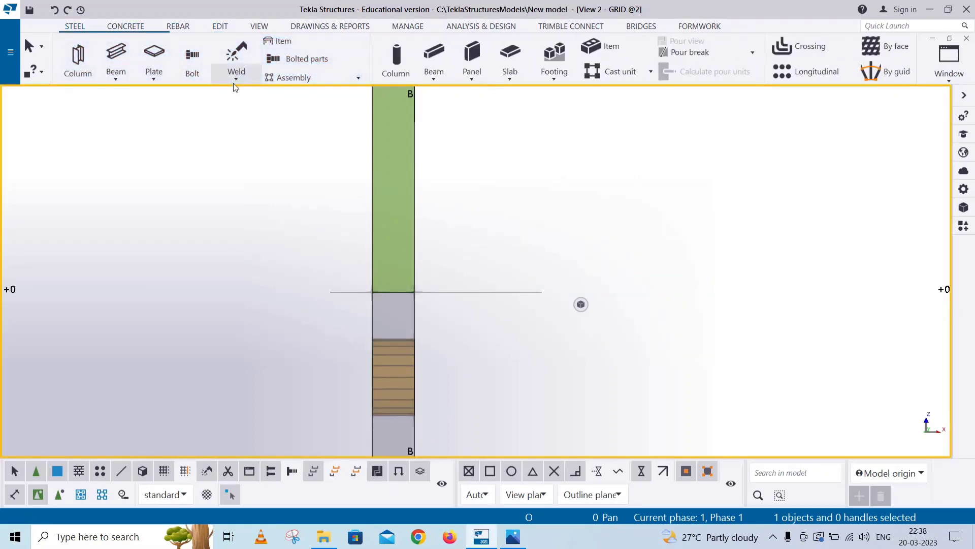
click(236, 74)
click(273, 99)
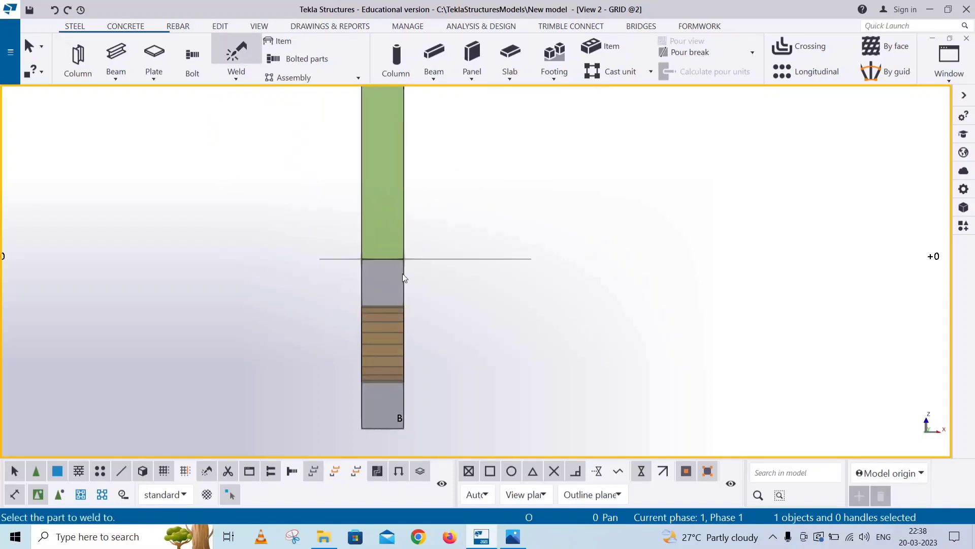
click(399, 272)
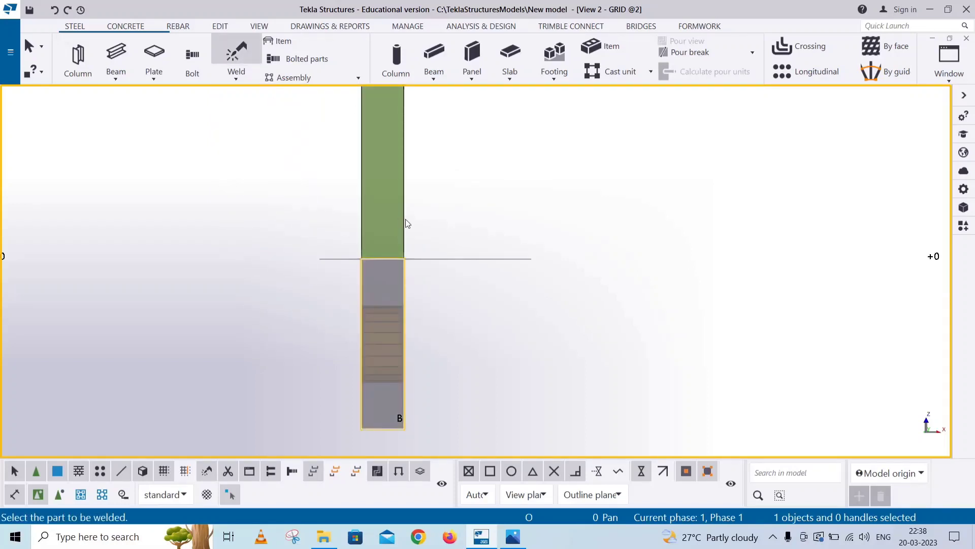
click(405, 218)
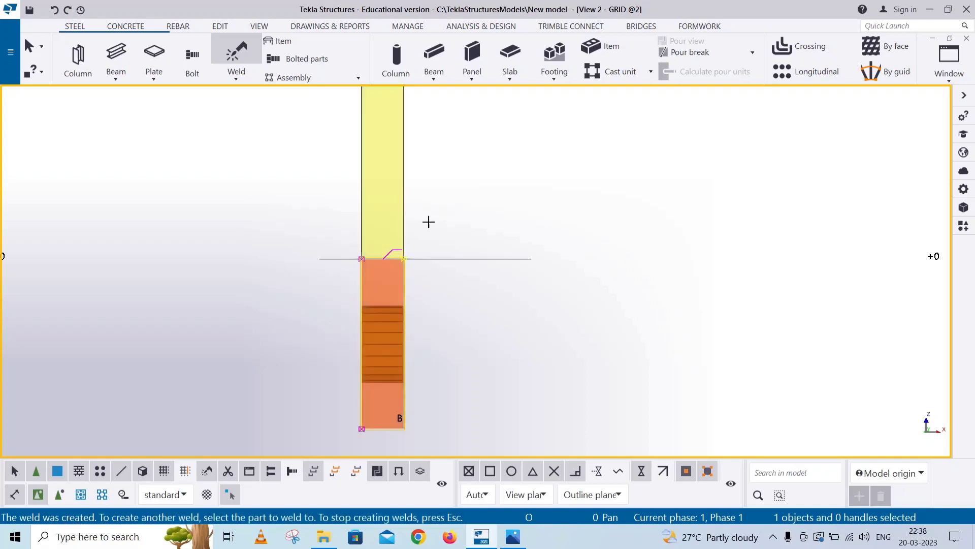
right_click(463, 190)
click(480, 196)
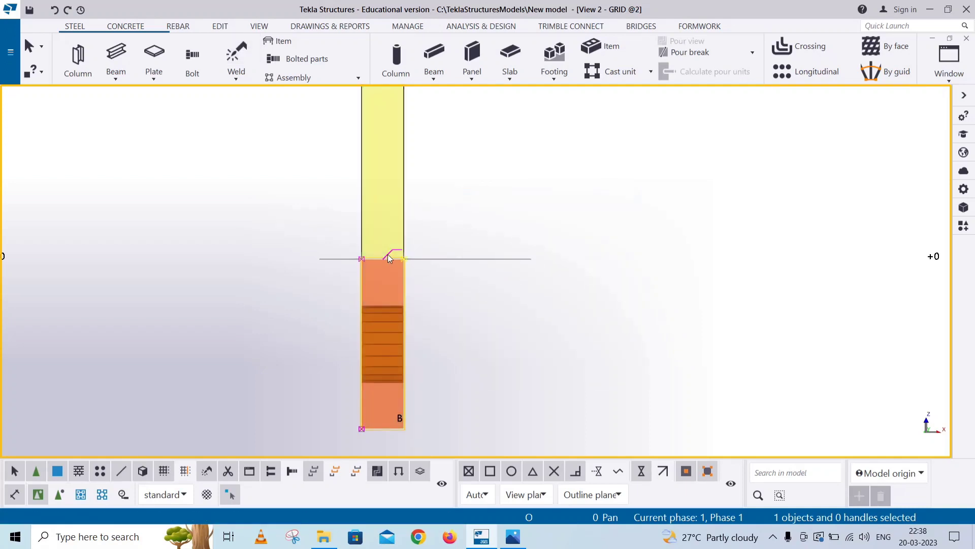
Change the left joint's weld to an Edge weld and set its position to -x.
double_click(388, 256)
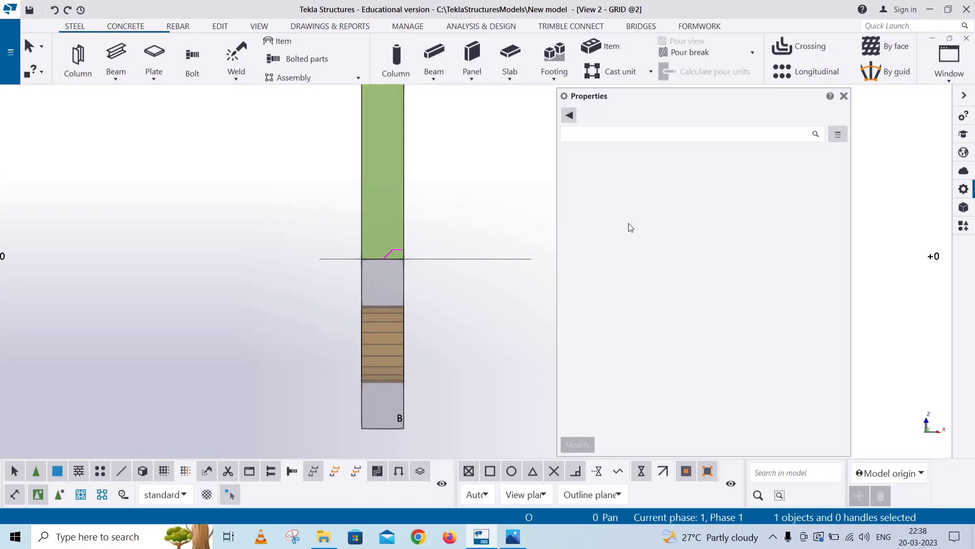
click(685, 169)
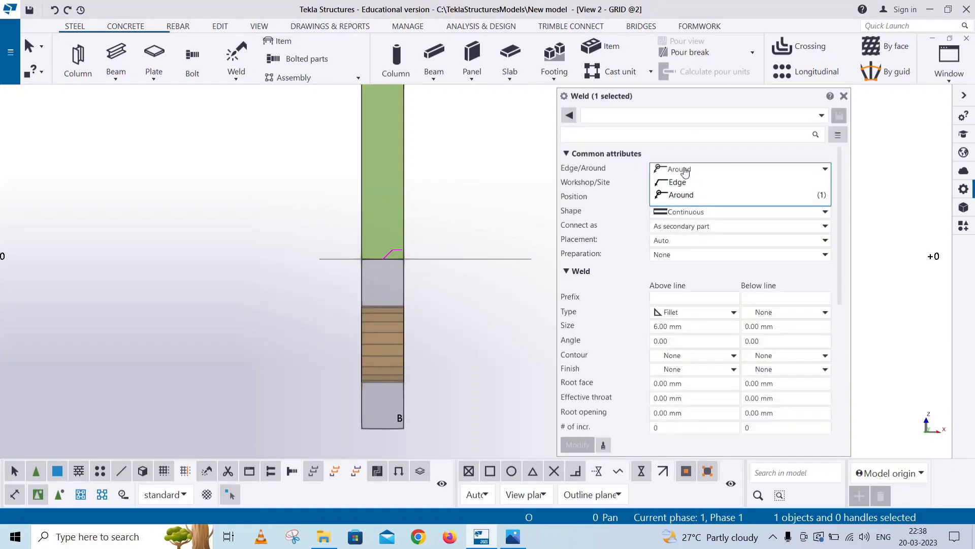
click(677, 182)
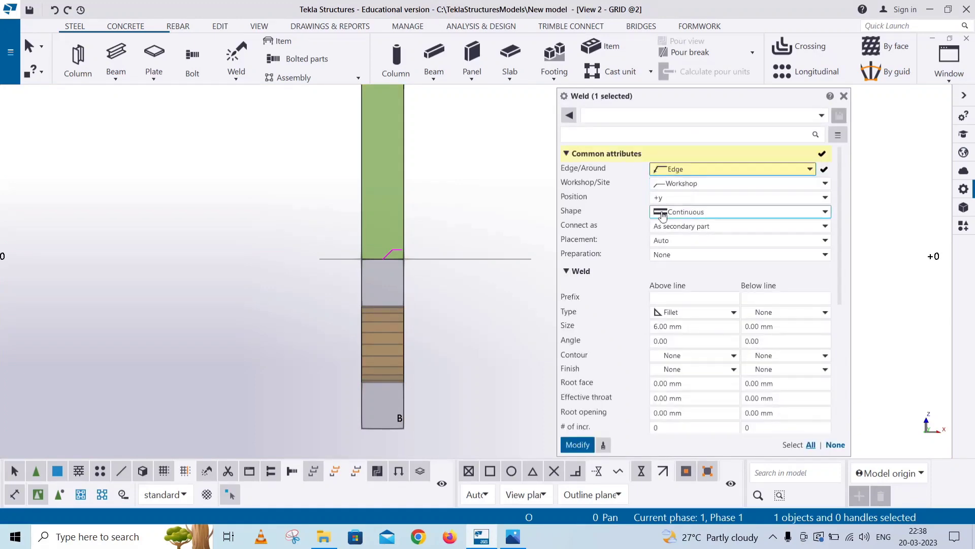
click(567, 446)
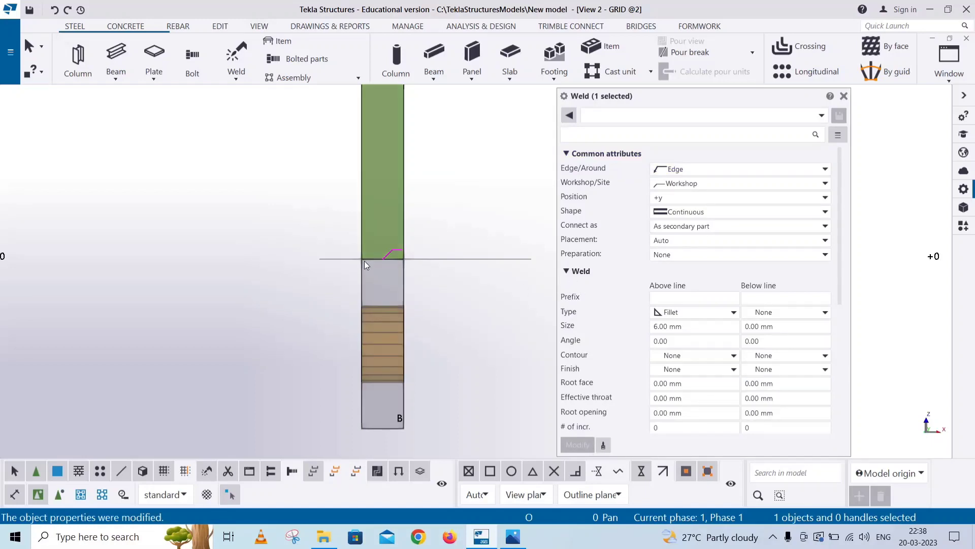
click(776, 412)
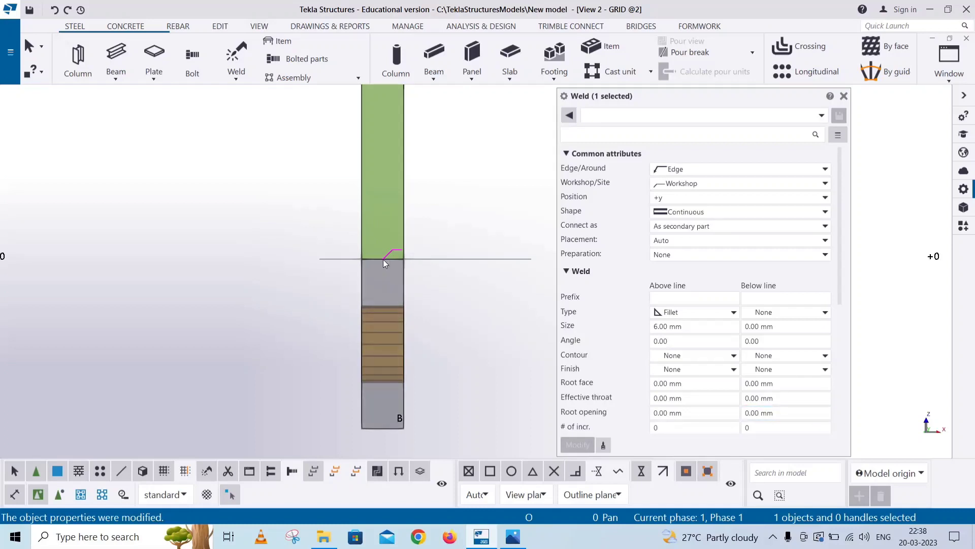
click(665, 199)
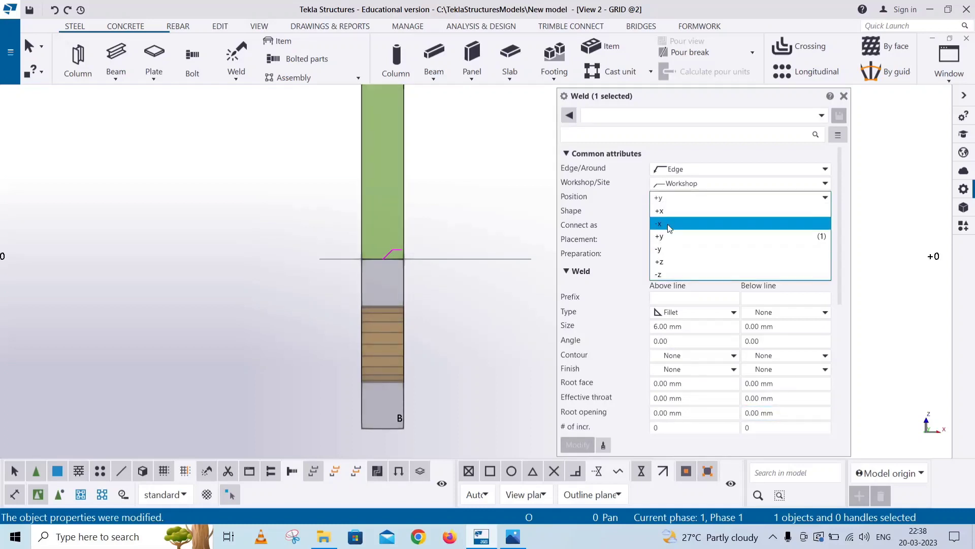
click(661, 224)
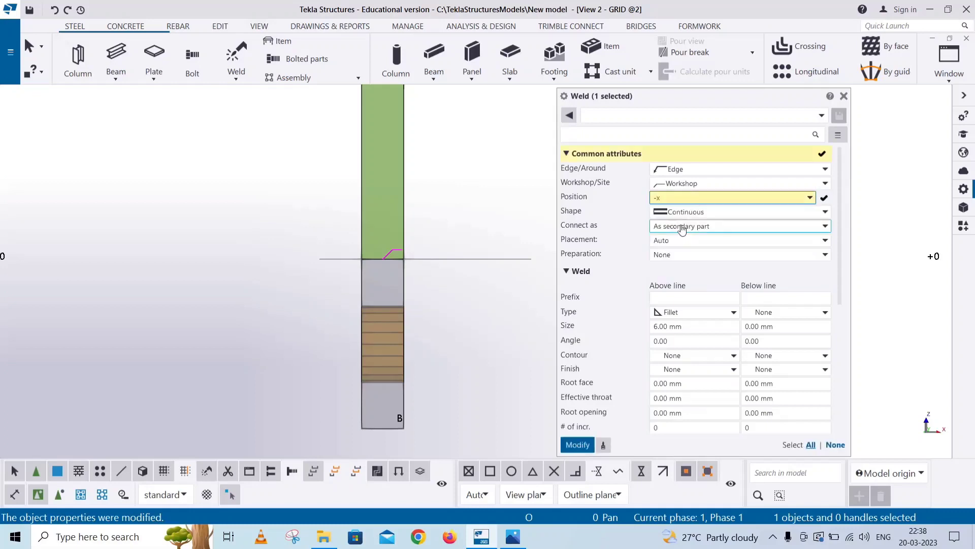
click(582, 446)
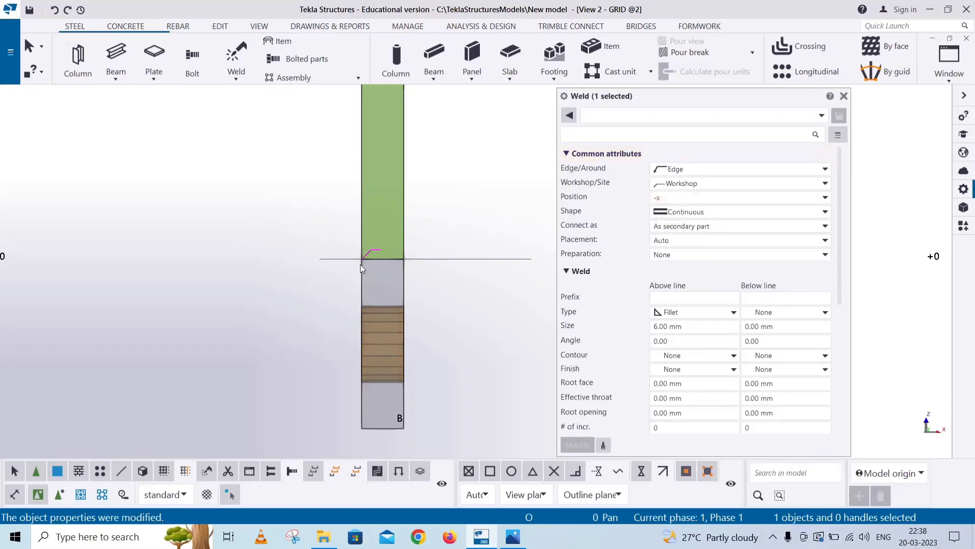
In the view's display settings, show welds in components and set the weld representation to Exact.
double_click(152, 183)
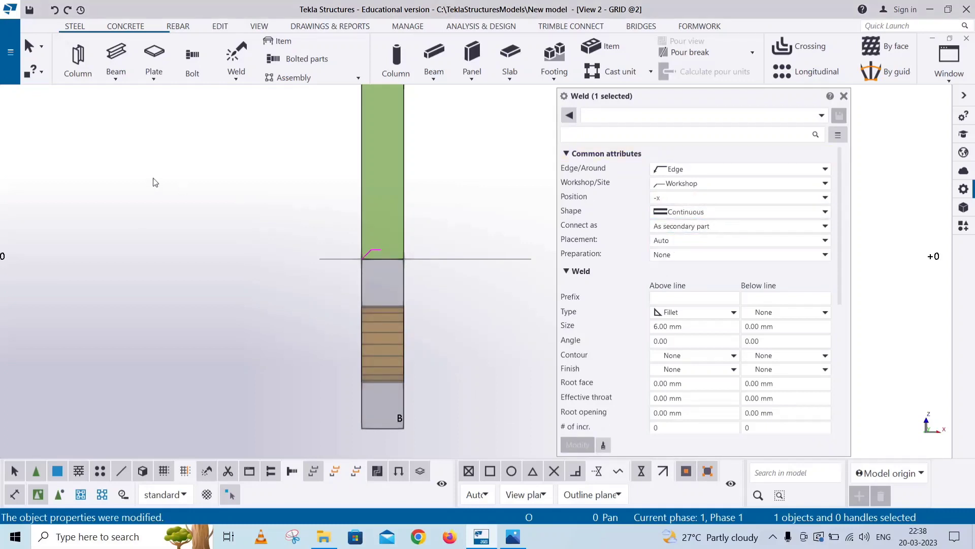
click(736, 266)
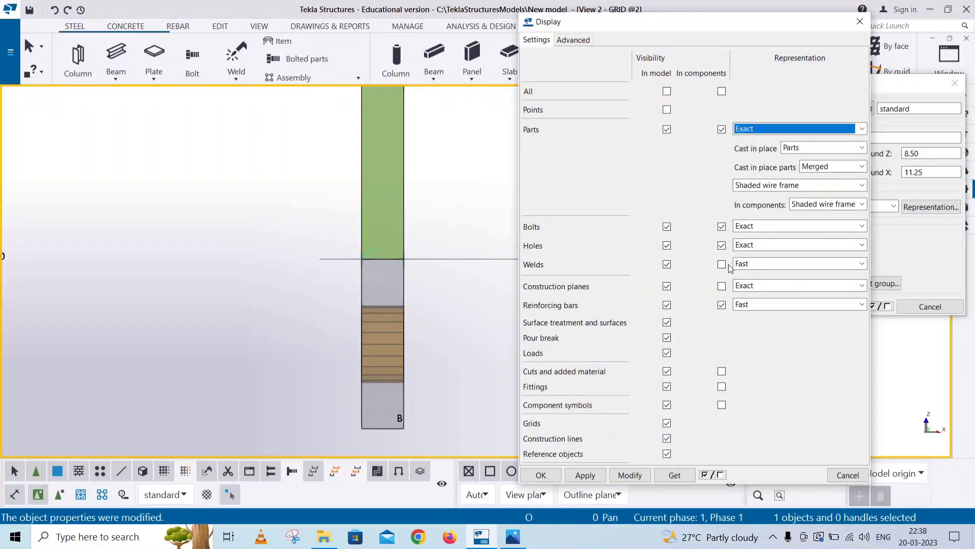
click(722, 264)
click(813, 264)
click(752, 285)
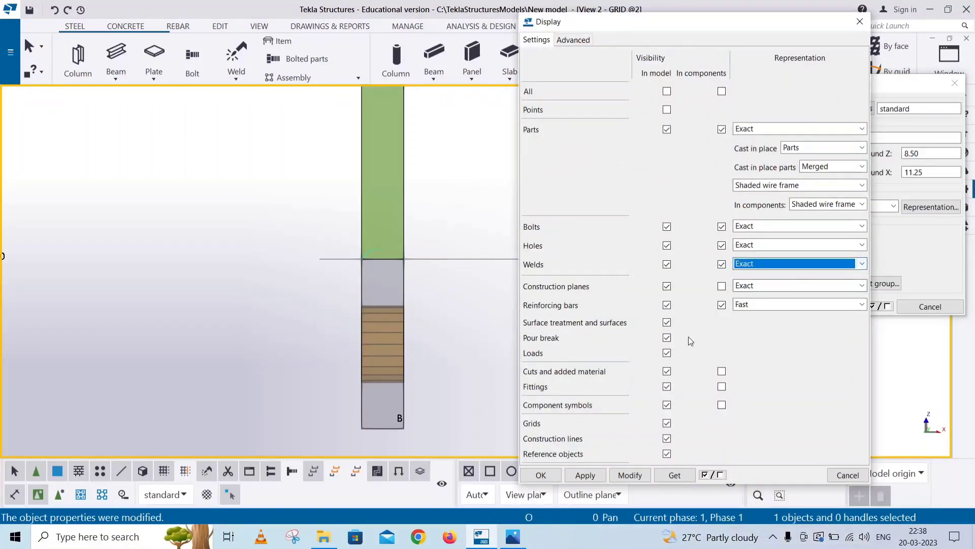
click(634, 474)
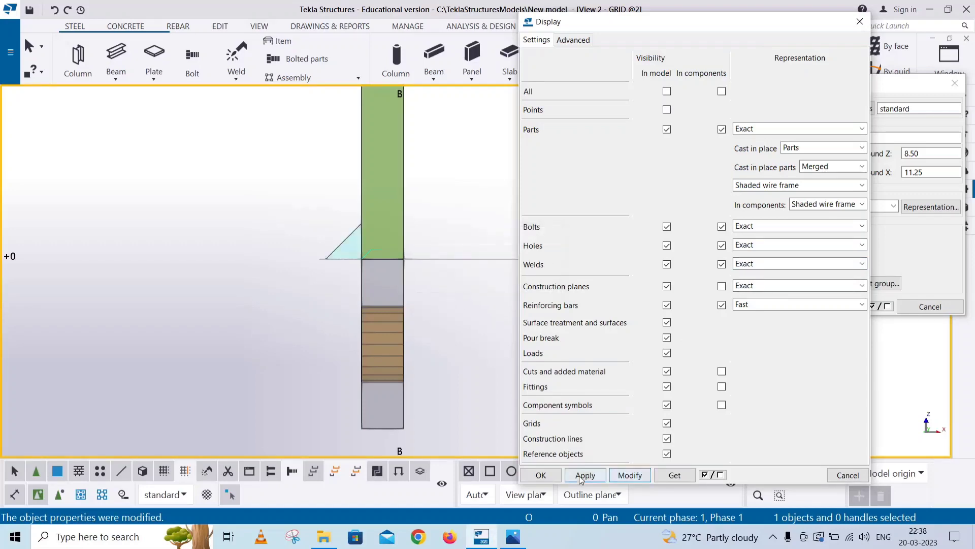
click(540, 475)
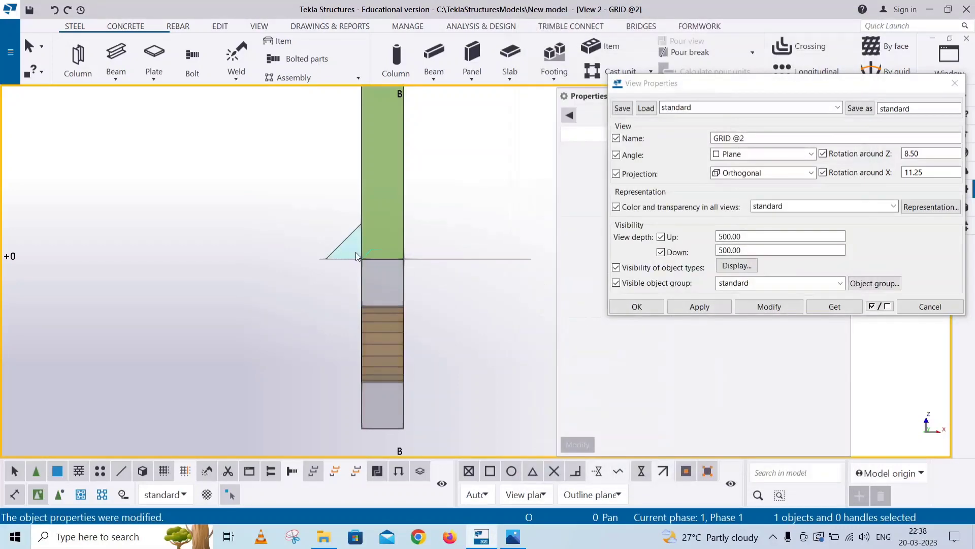
click(930, 306)
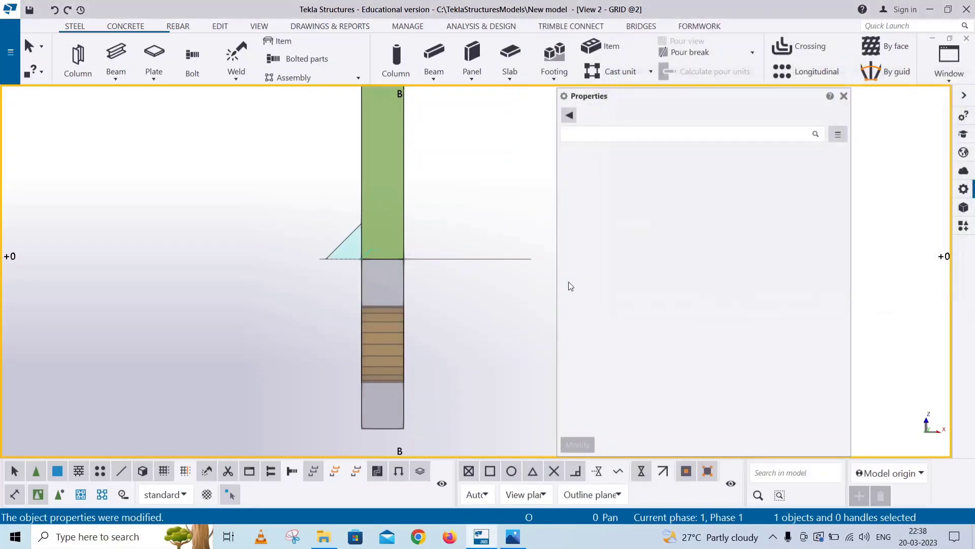
Set the weld's above-line type to Bevel groove bevel butt with an angle of 30.
click(352, 237)
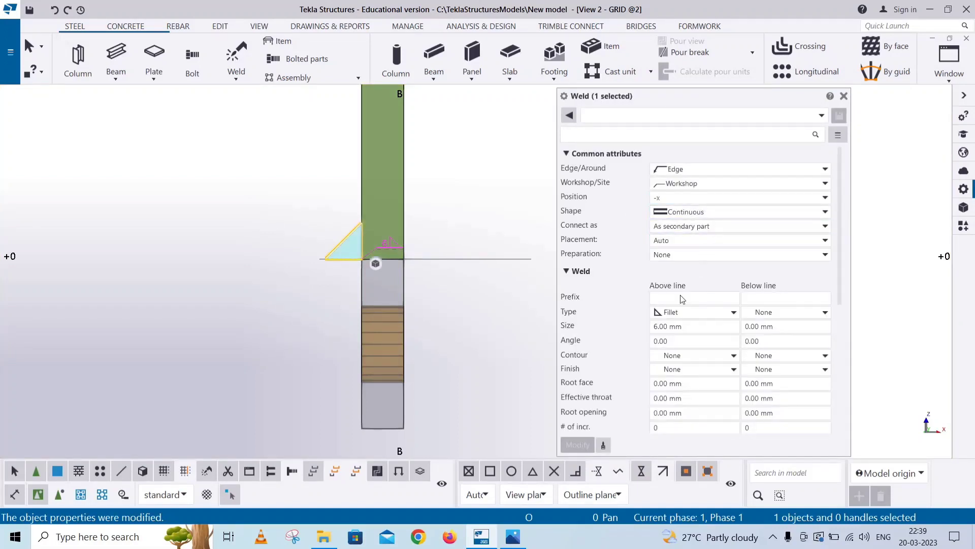
click(678, 313)
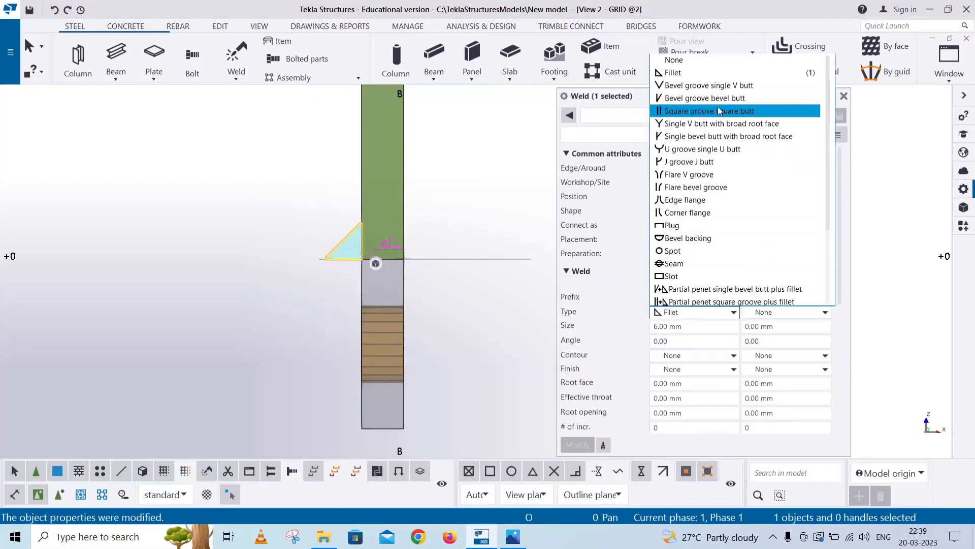
click(678, 98)
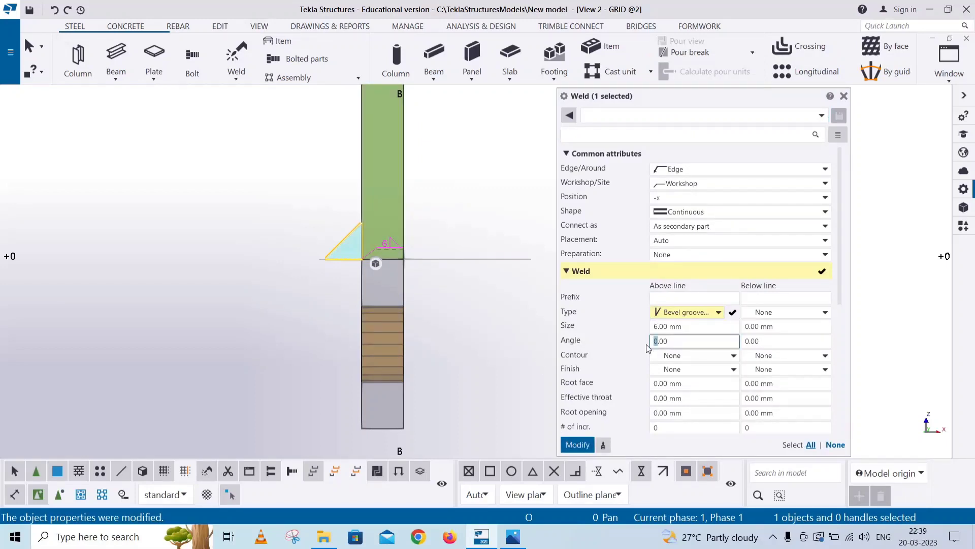
text(30)
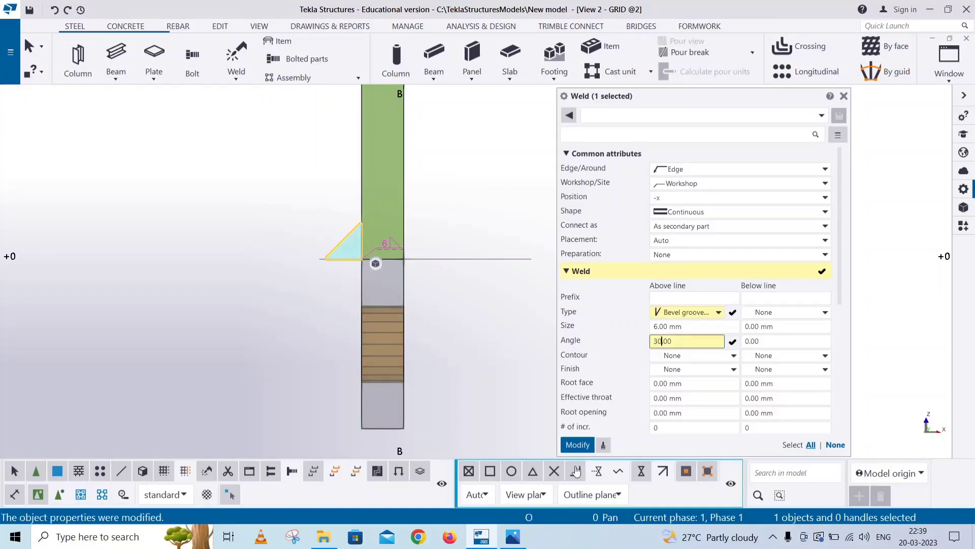
click(569, 444)
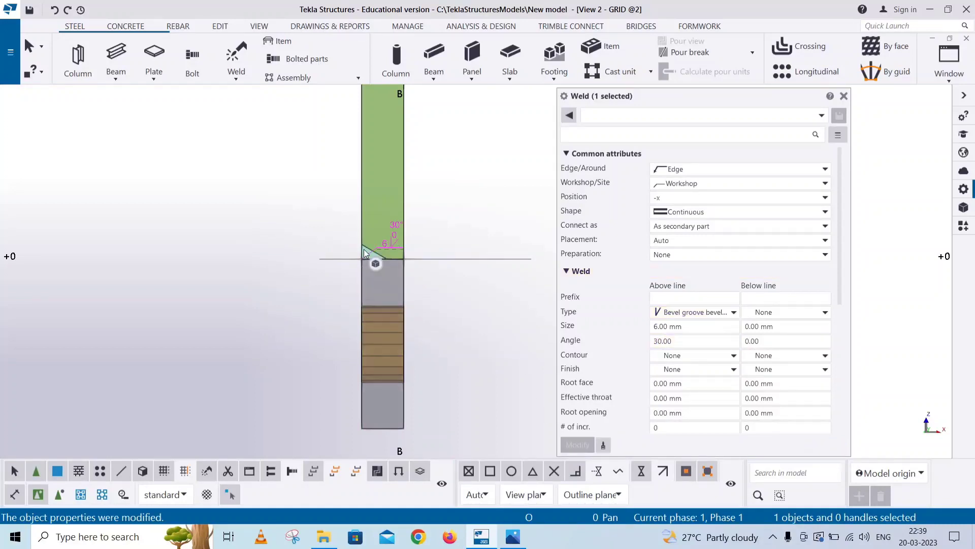
scroll(364, 249, up, 5)
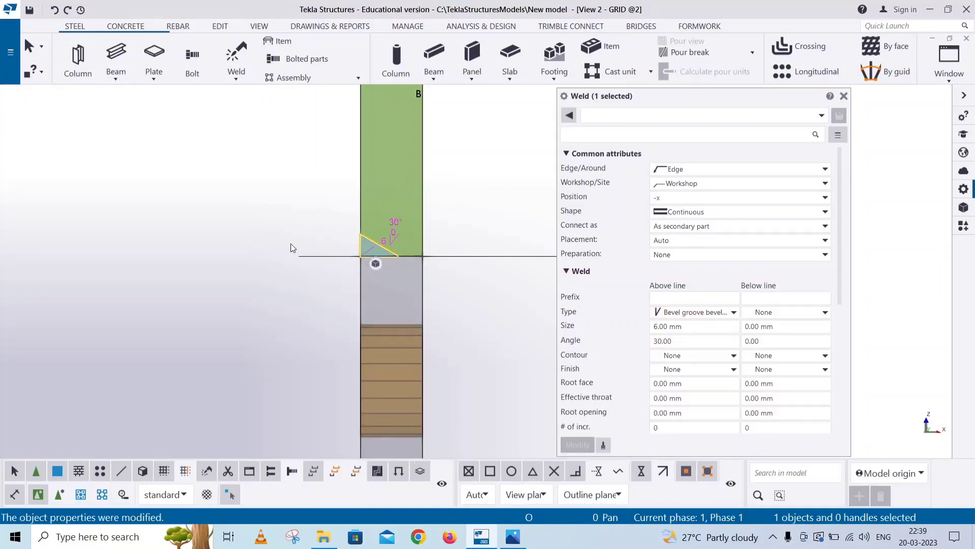
Set the preparation of the weld at the left joint to Auto.
click(355, 231)
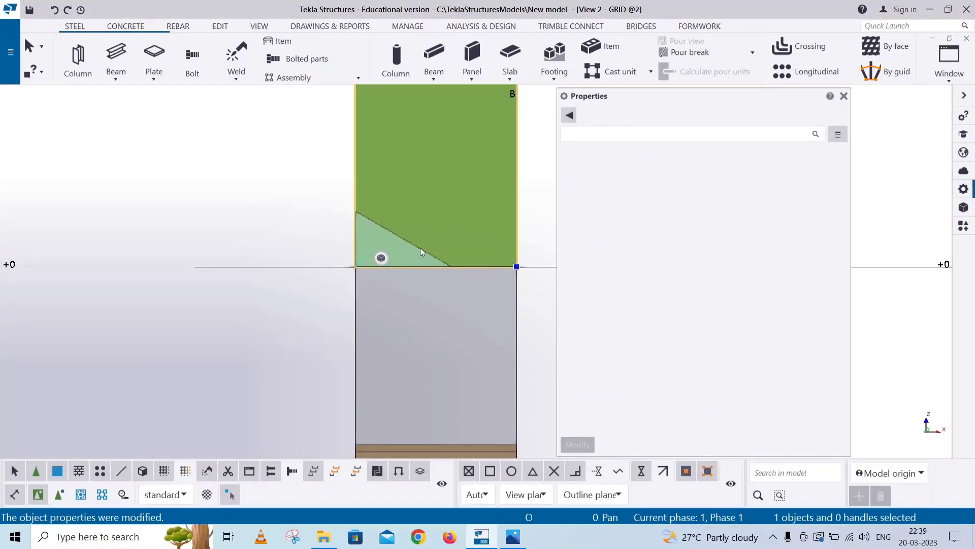
mouse_move(357, 244)
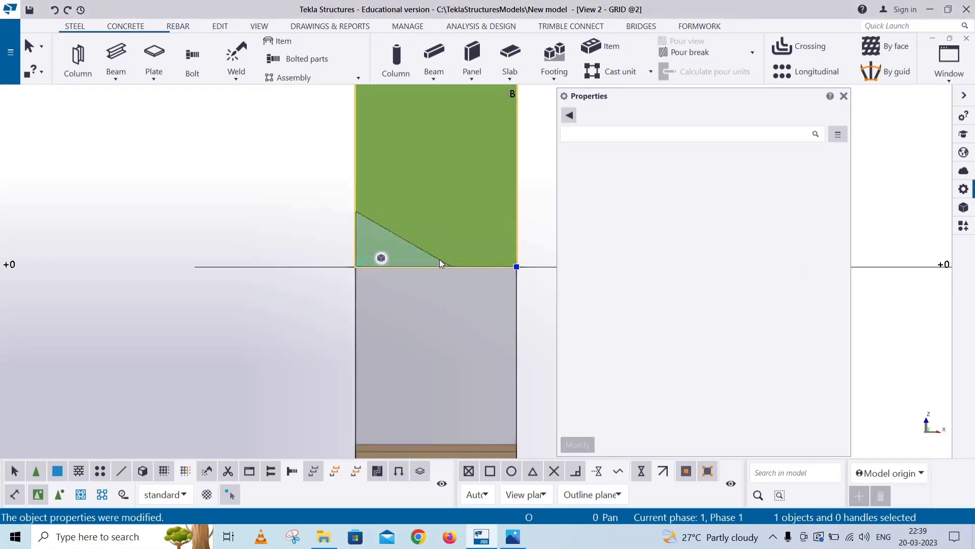
click(366, 250)
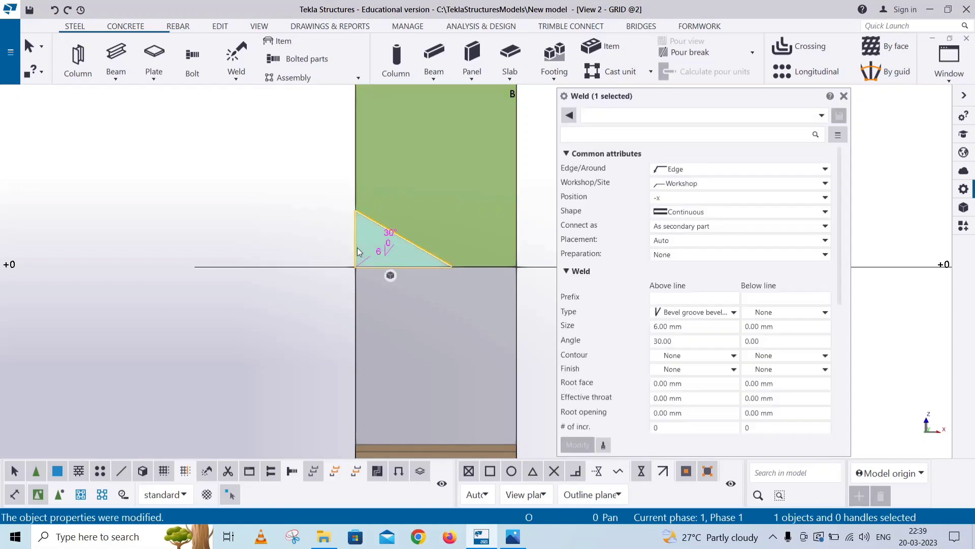
click(676, 255)
click(673, 282)
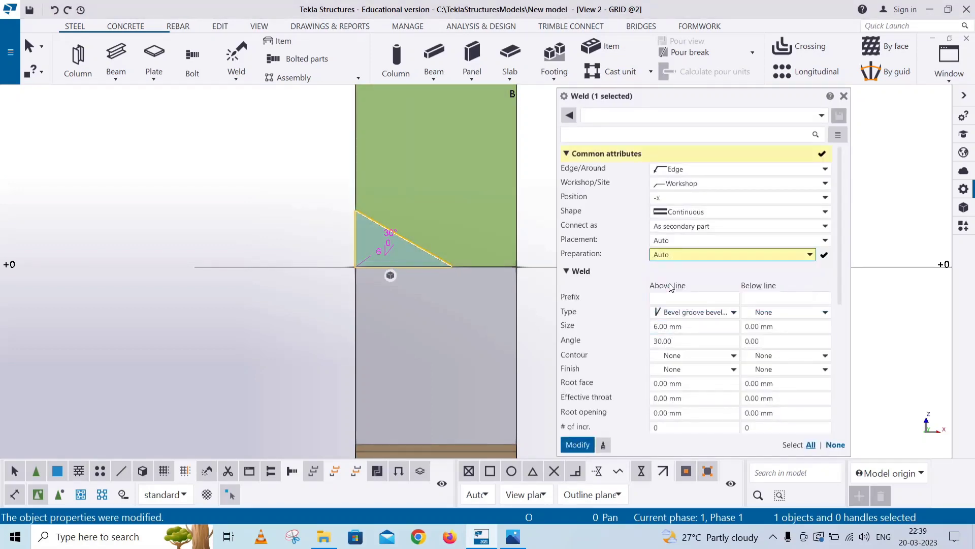
click(585, 442)
scroll(387, 217, up, 3)
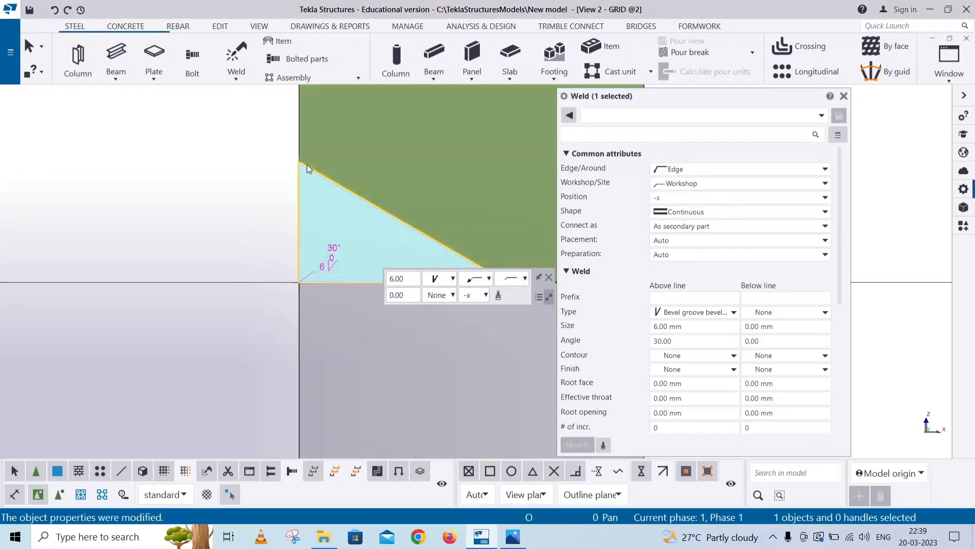
scroll(292, 166, down, 2)
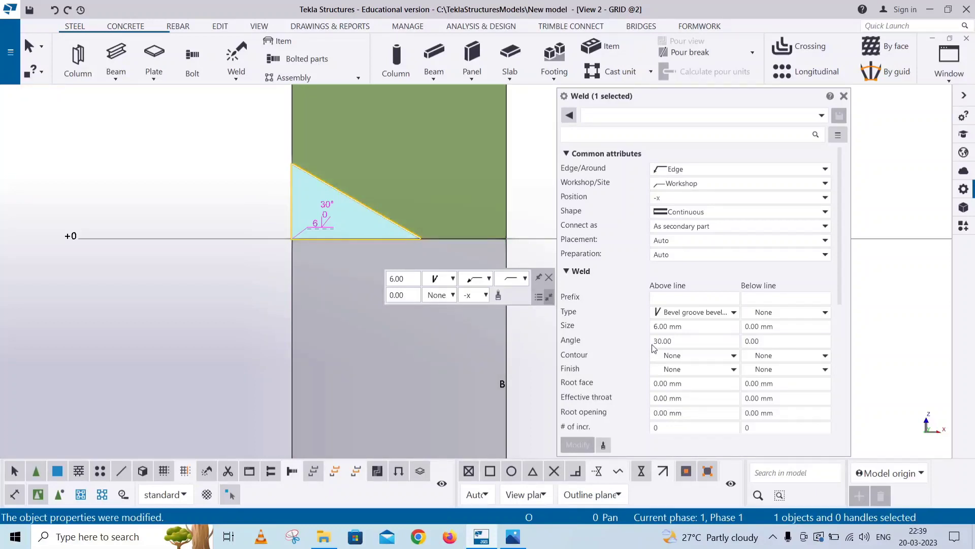
Set the left weld's above-line size to 10 mm and redraw the view.
click(655, 327)
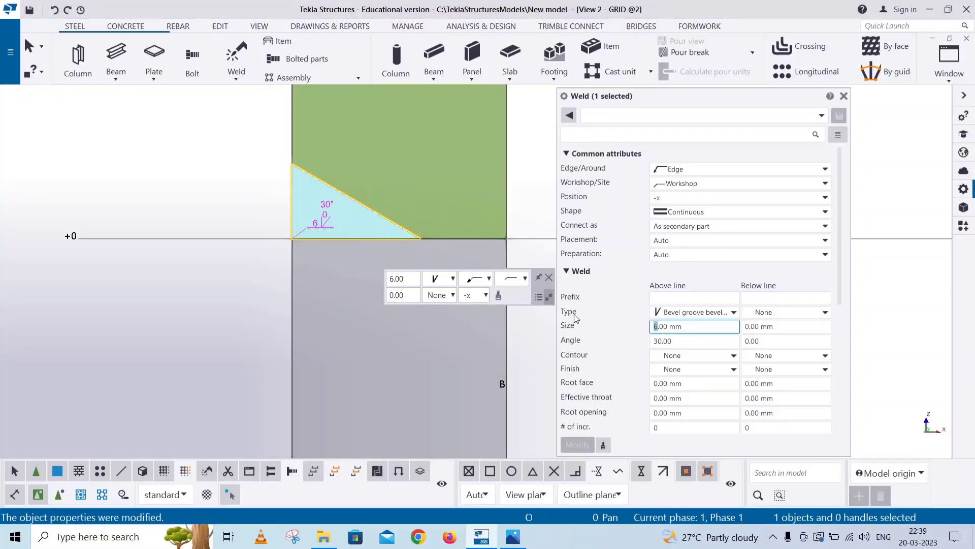
text(10)
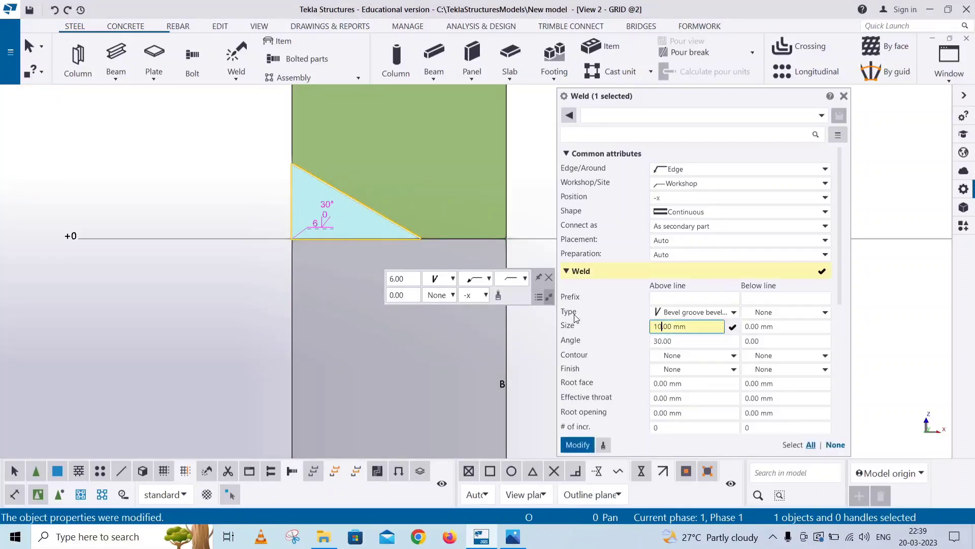
click(578, 445)
scroll(203, 307, down, 6)
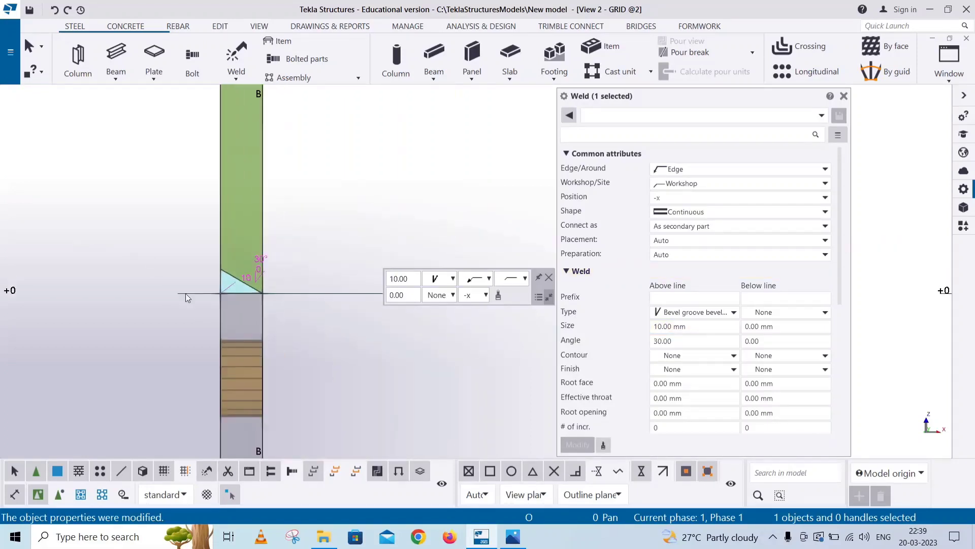
right_click(115, 217)
click(148, 270)
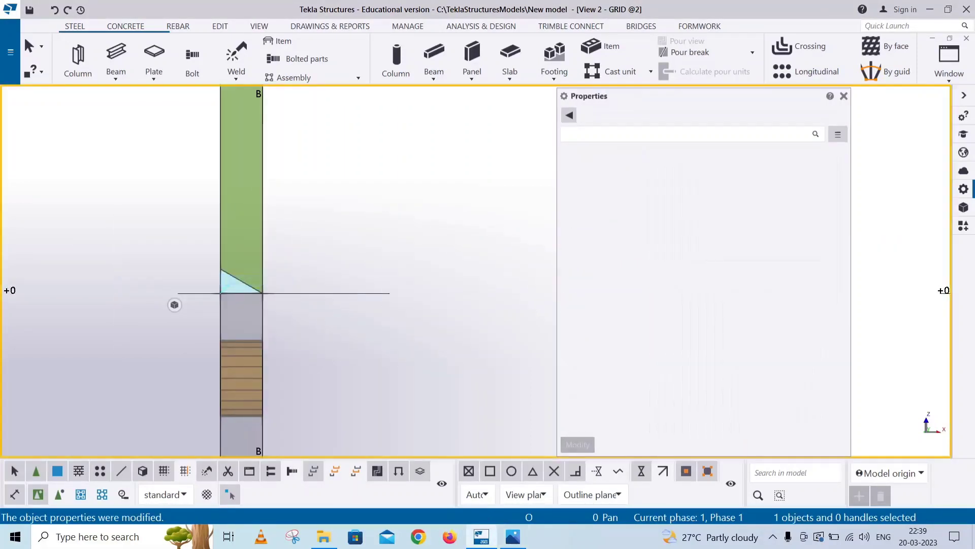
Check the weld locations in the reference drawing and create a weld between the right end plate, as the part to weld to, and the body's right leg.
click(517, 538)
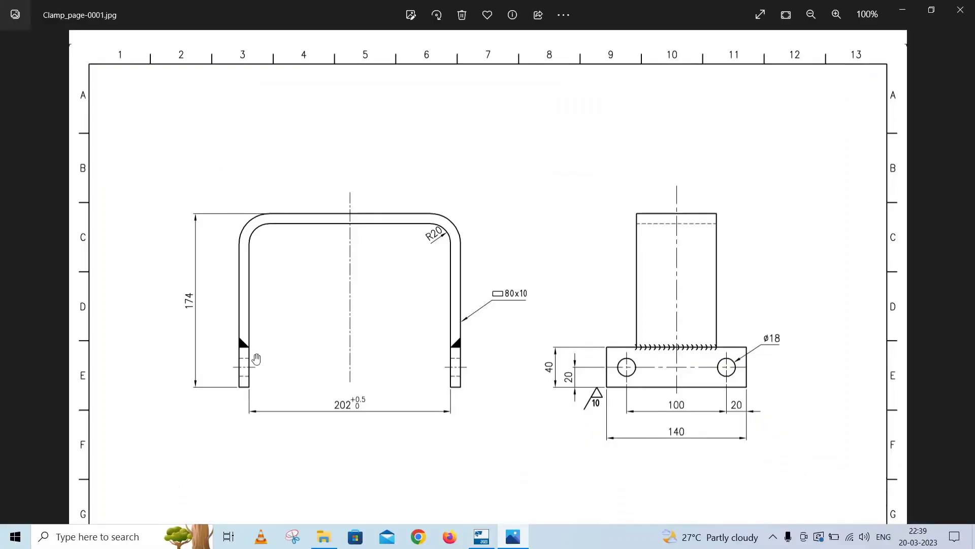
click(481, 536)
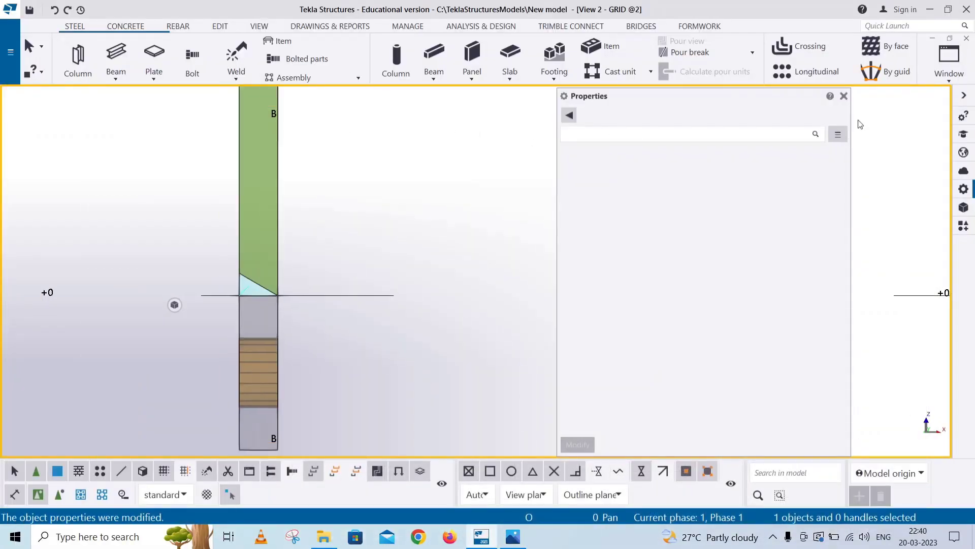
click(844, 96)
scroll(408, 283, down, 2)
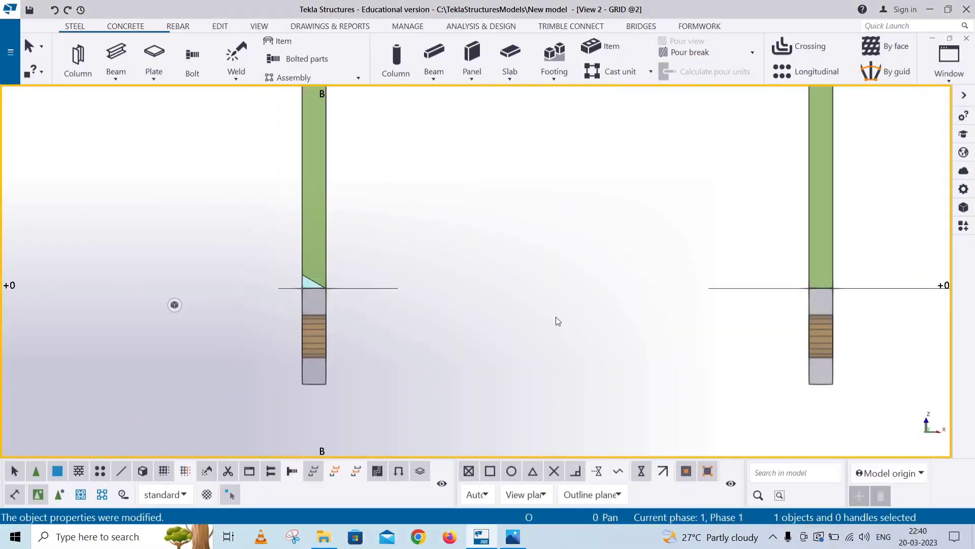
shift+scroll(244, 208, down, 3)
click(237, 79)
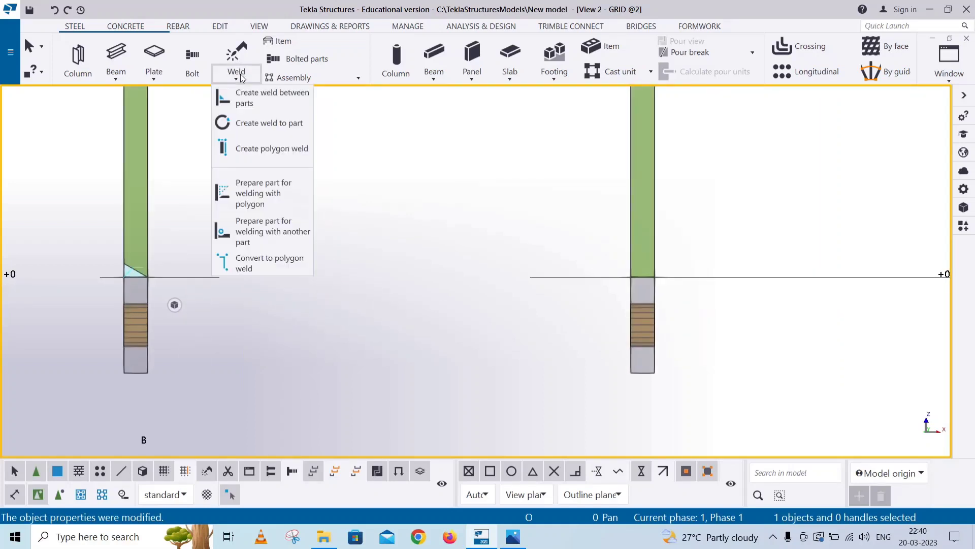
click(254, 96)
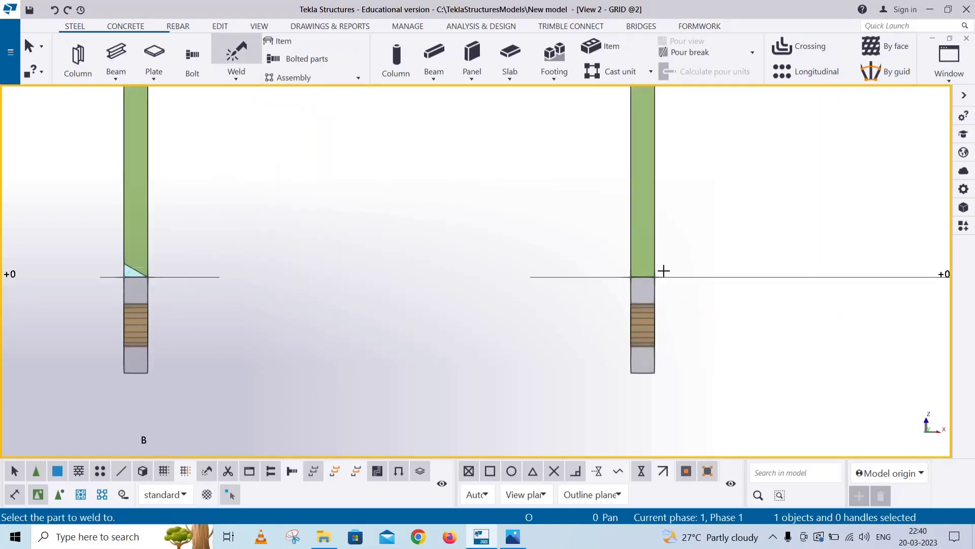
click(655, 288)
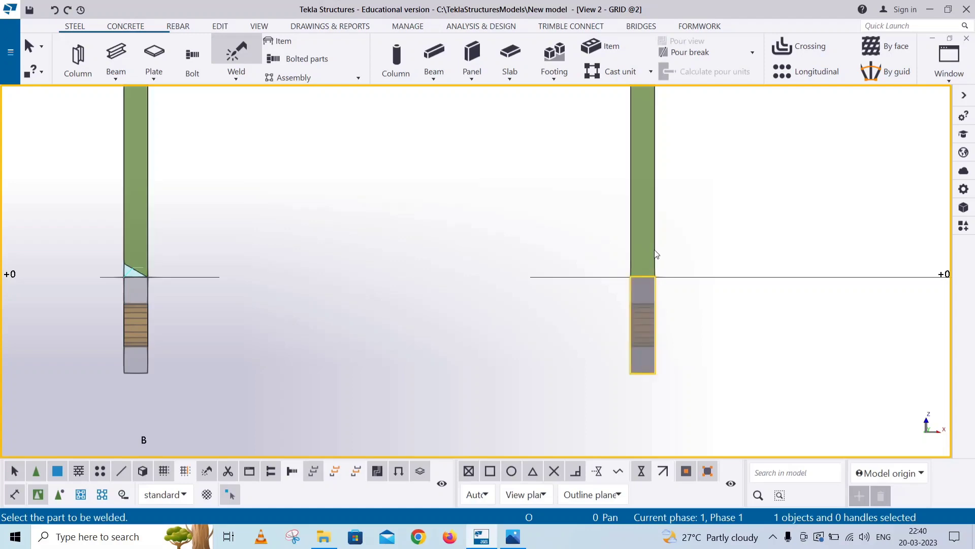
click(655, 254)
right_click(733, 198)
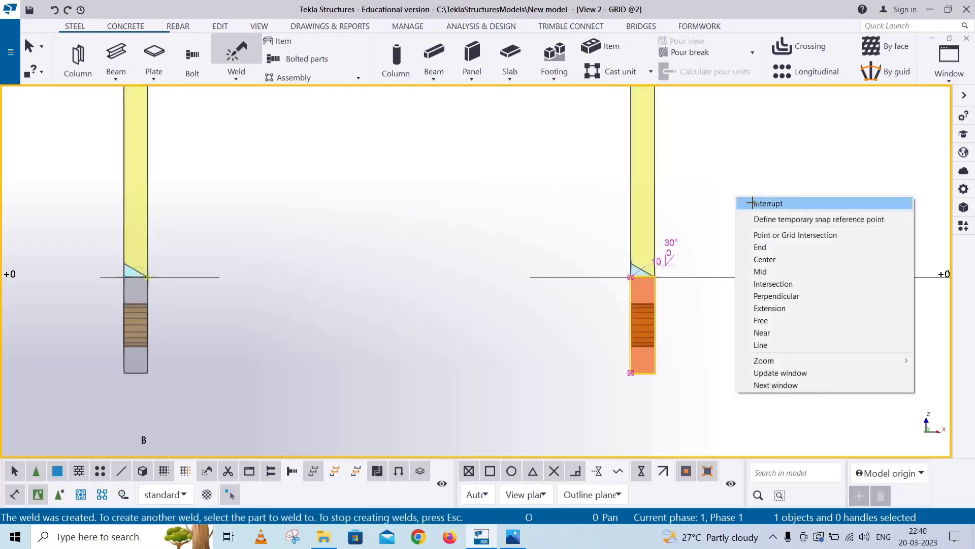
click(747, 201)
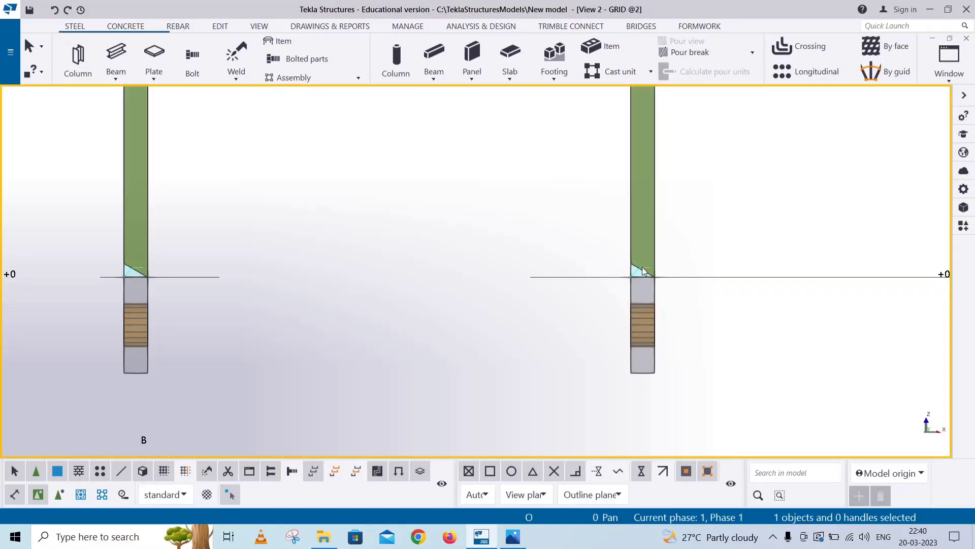
Change the right joint's weld position to +x and redraw the view.
scroll(635, 269, up, 3)
double_click(629, 275)
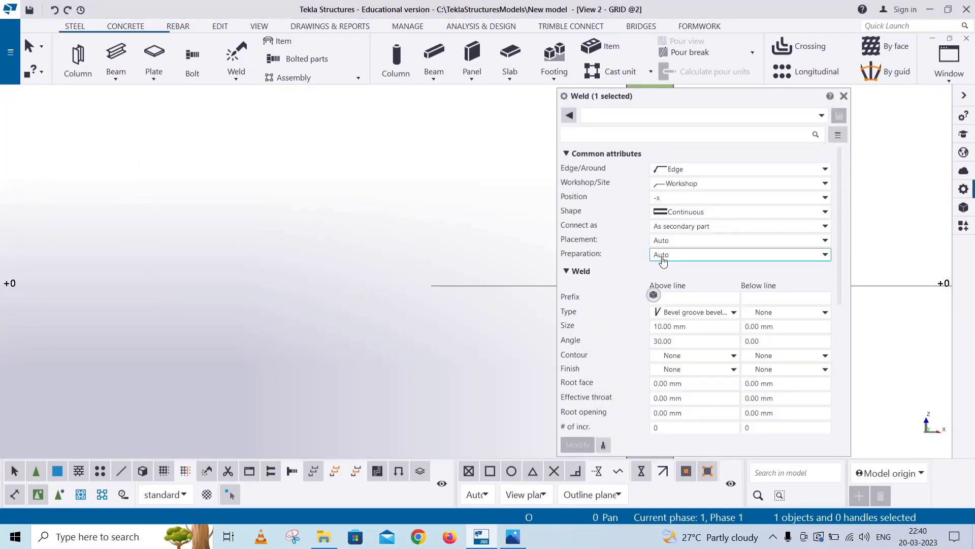
click(672, 197)
click(660, 210)
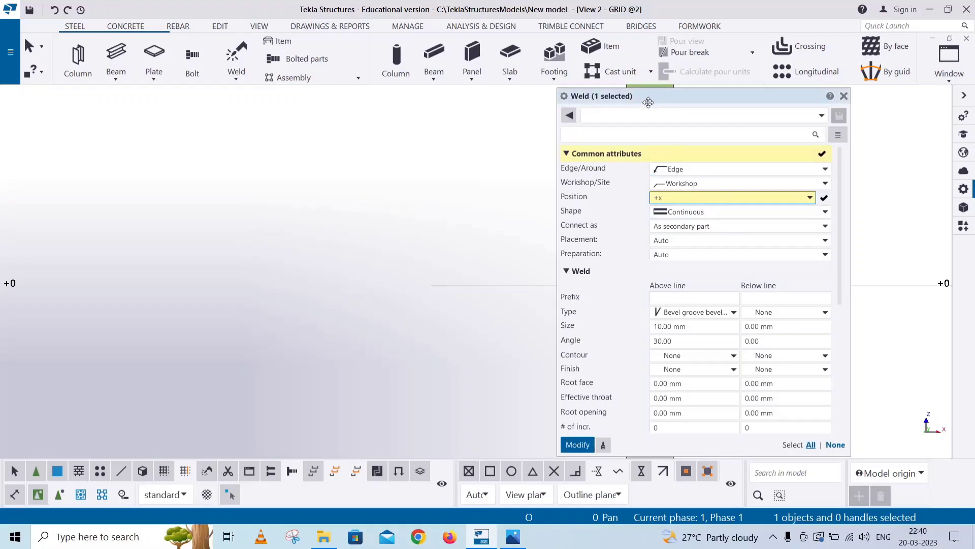
drag(647, 103, 351, 97)
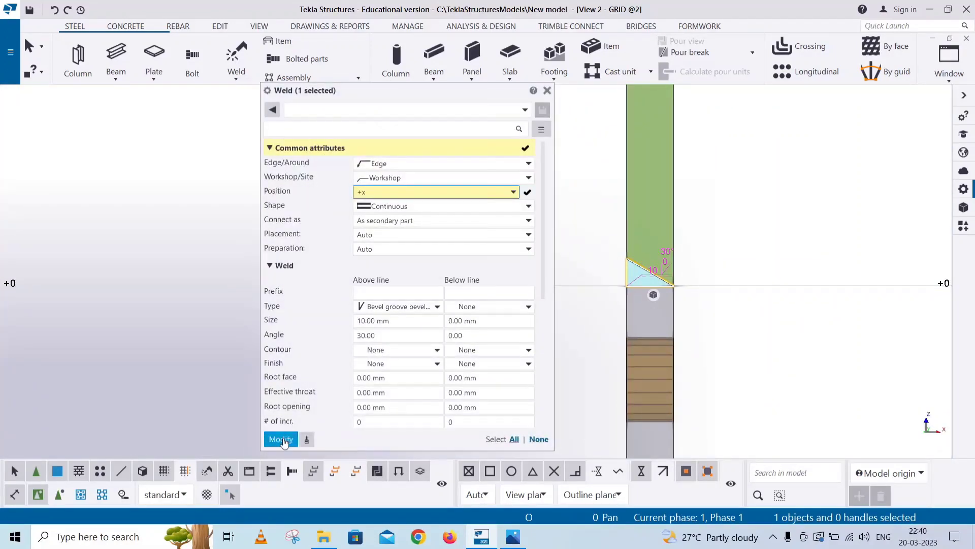
click(280, 439)
click(547, 90)
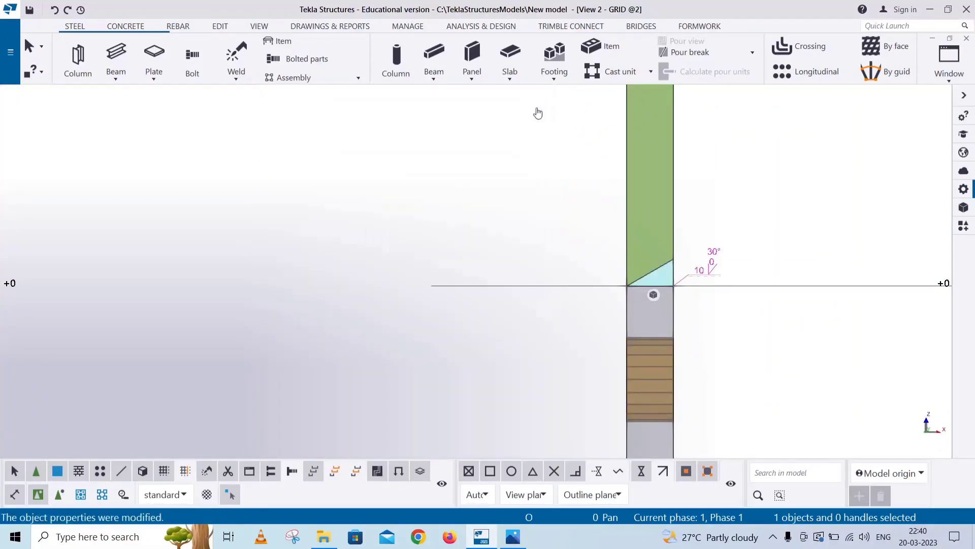
right_click(448, 258)
click(449, 259)
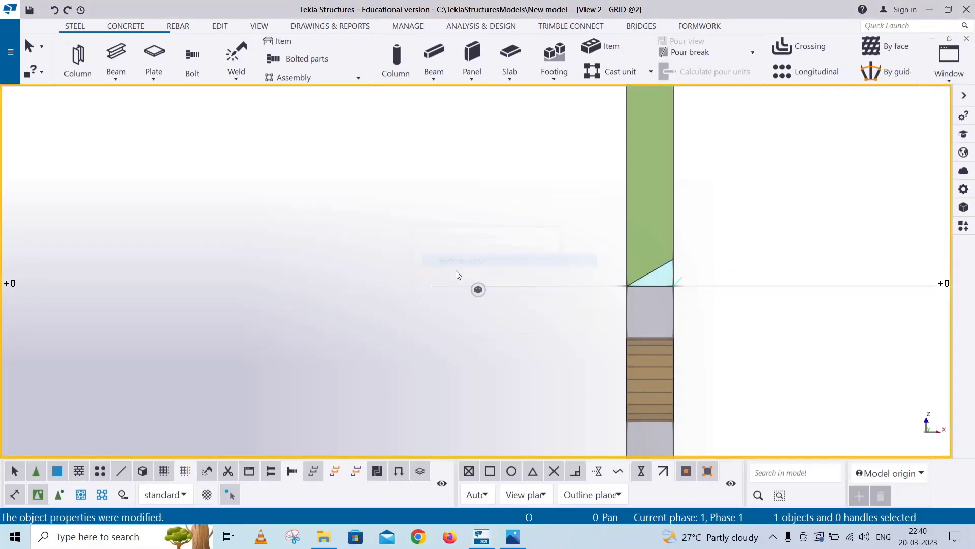
Examine the whole clamp in the front view, selecting the bent body and the right end plate, and redraw the view.
scroll(474, 278, down, 5)
scroll(401, 304, down, 2)
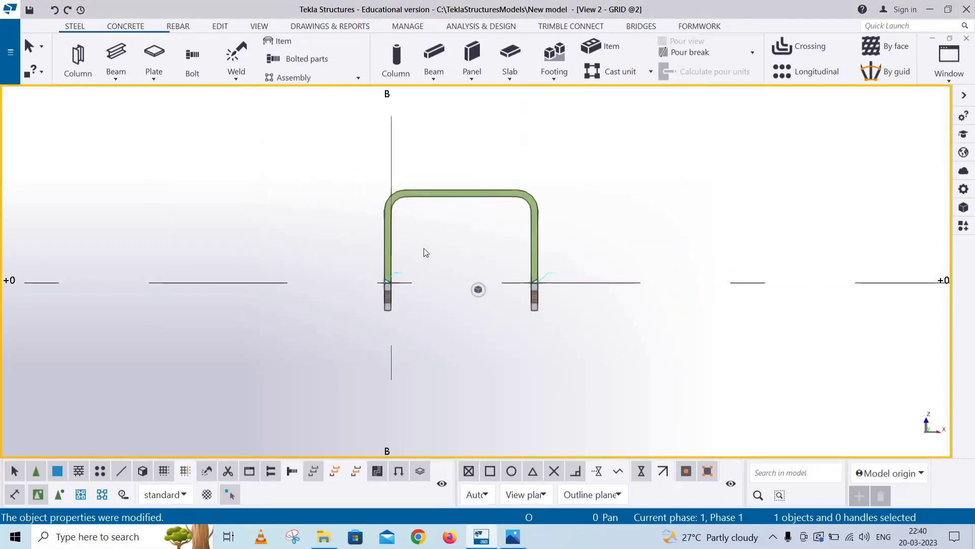
scroll(424, 218, up, 2)
double_click(424, 167)
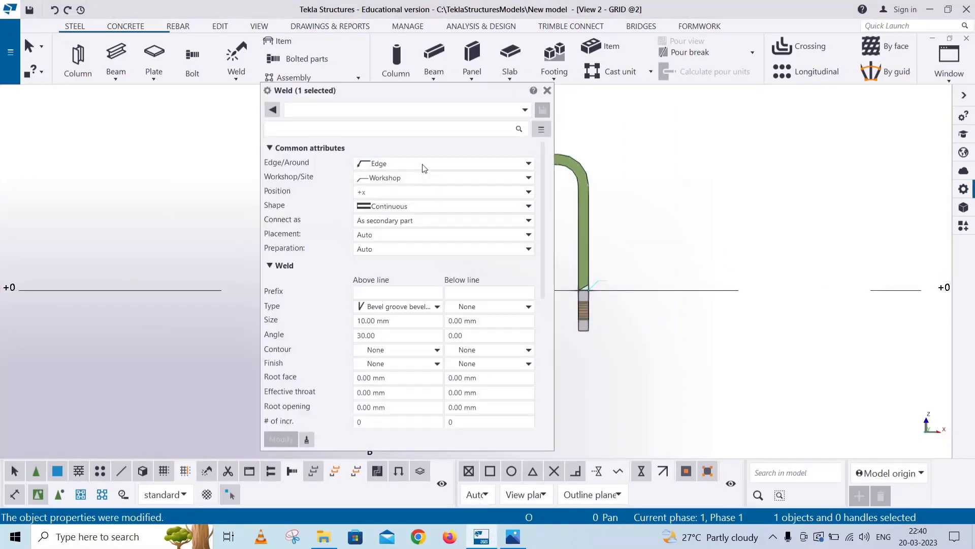
click(547, 91)
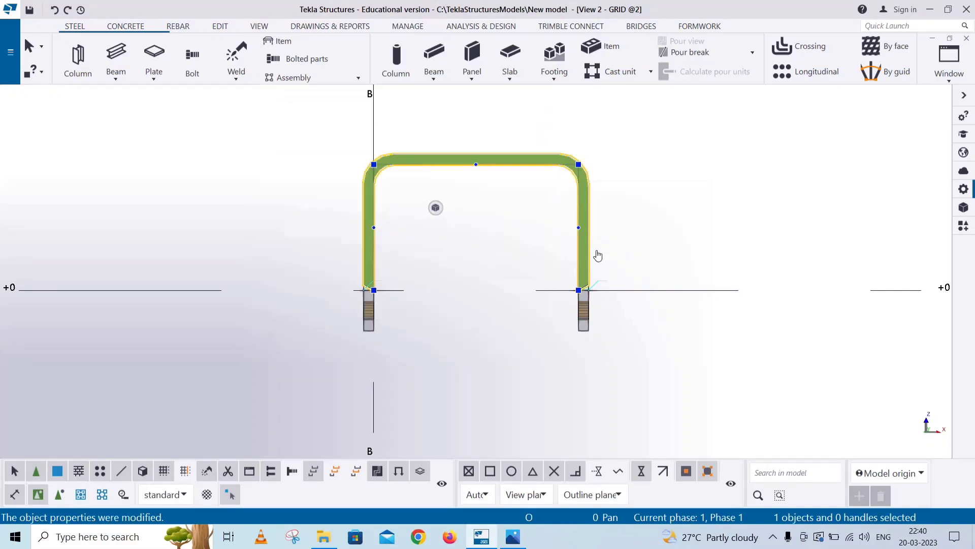
click(578, 308)
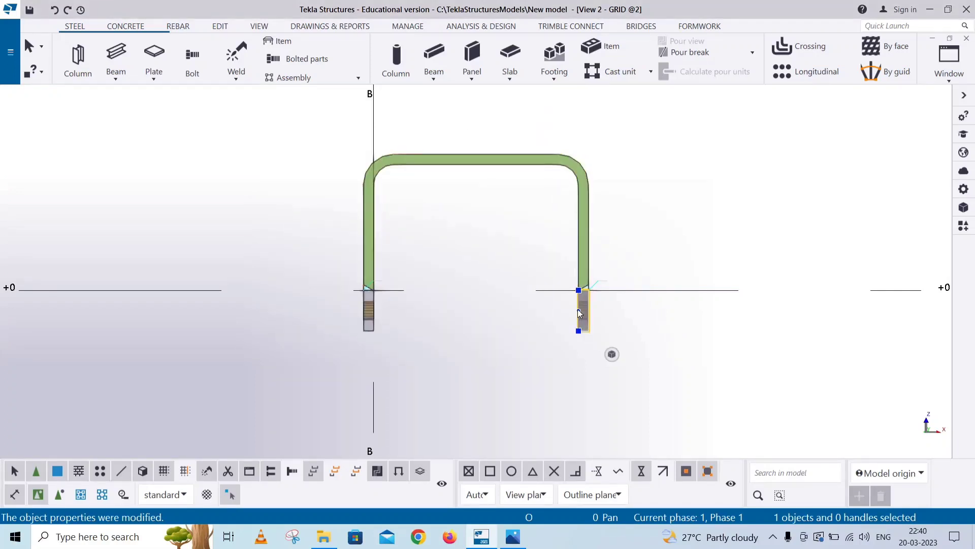
right_click(688, 165)
click(710, 229)
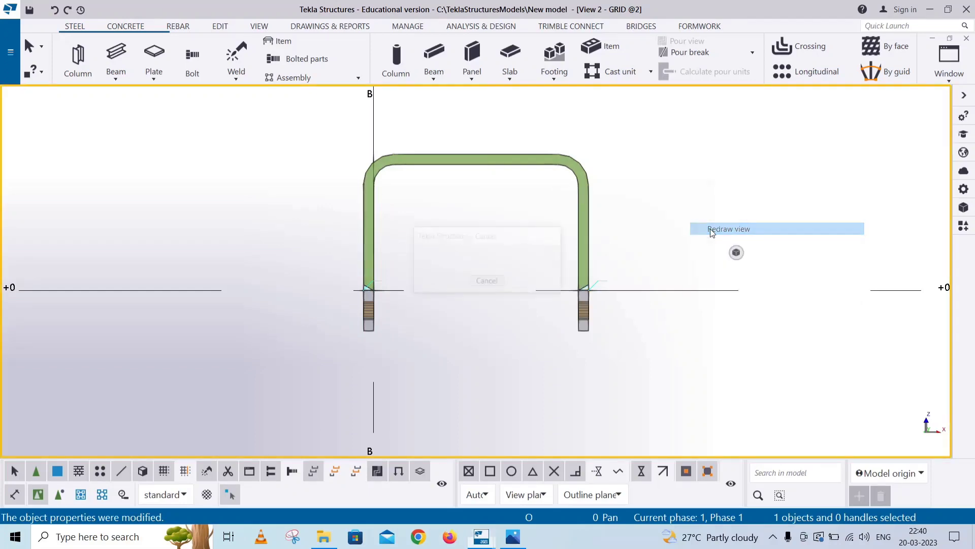
Show the reference drawing in a smaller window beside the model and compare the clamp with it.
click(513, 536)
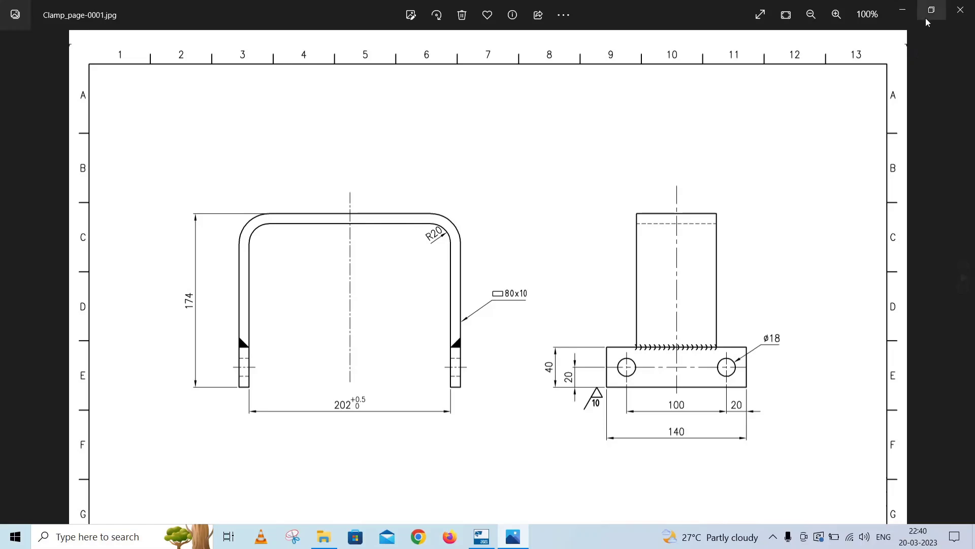
click(932, 11)
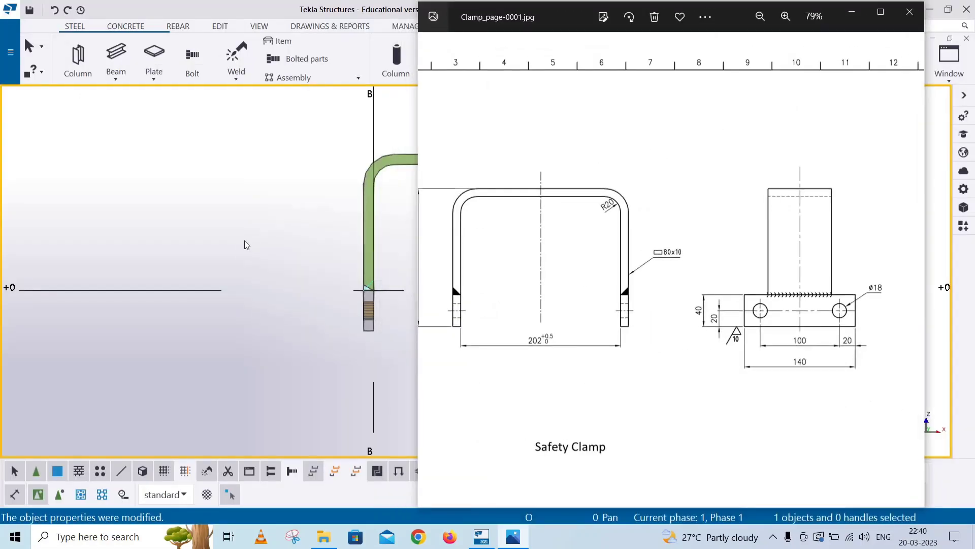
click(245, 245)
scroll(256, 274, down, 2)
middle_drag(257, 276, 91, 299)
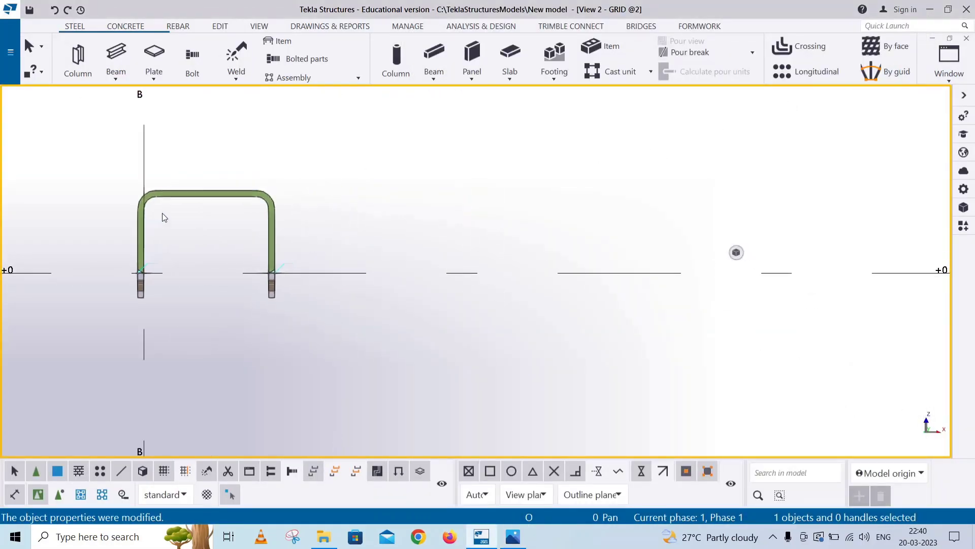
scroll(163, 217, up, 2)
click(513, 537)
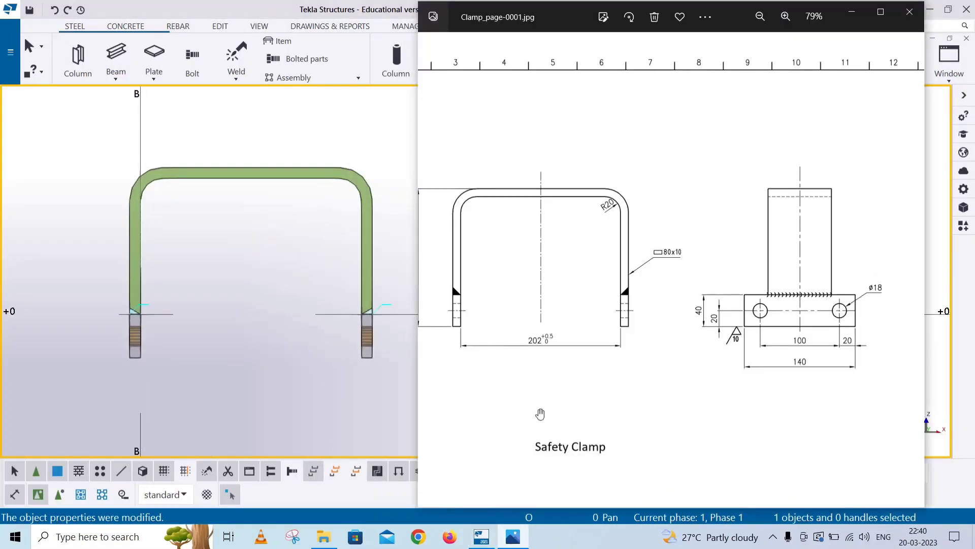